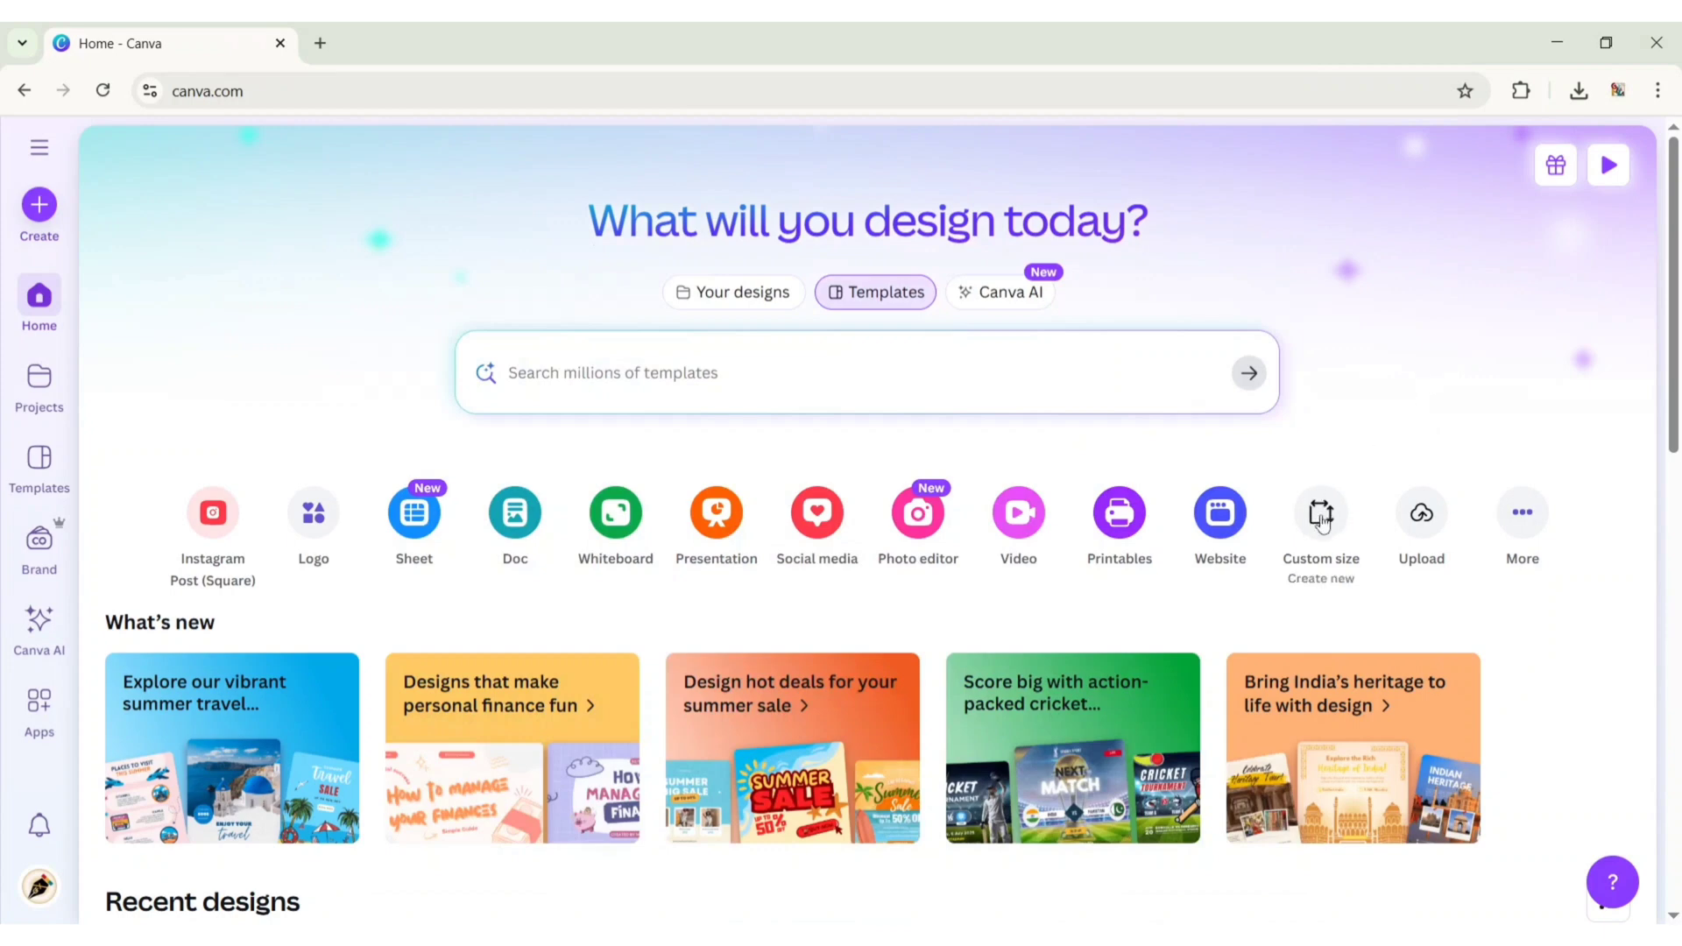
Create a new custom-size design of 1920 × 1080 px.
click(1321, 517)
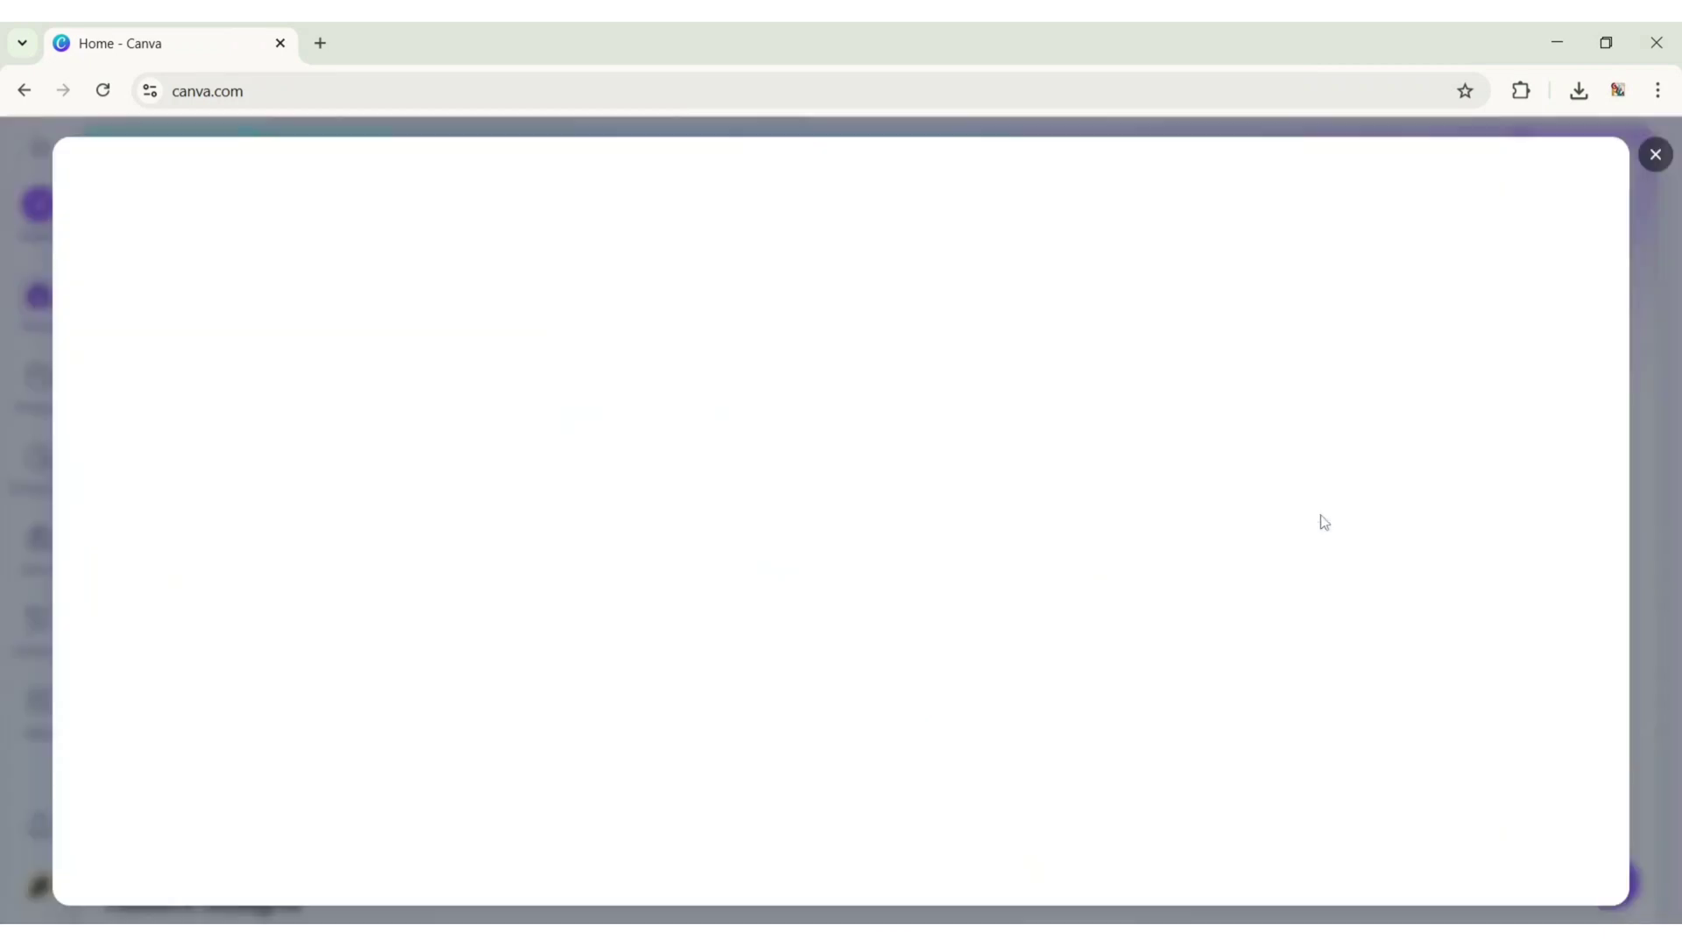
key(Tab)
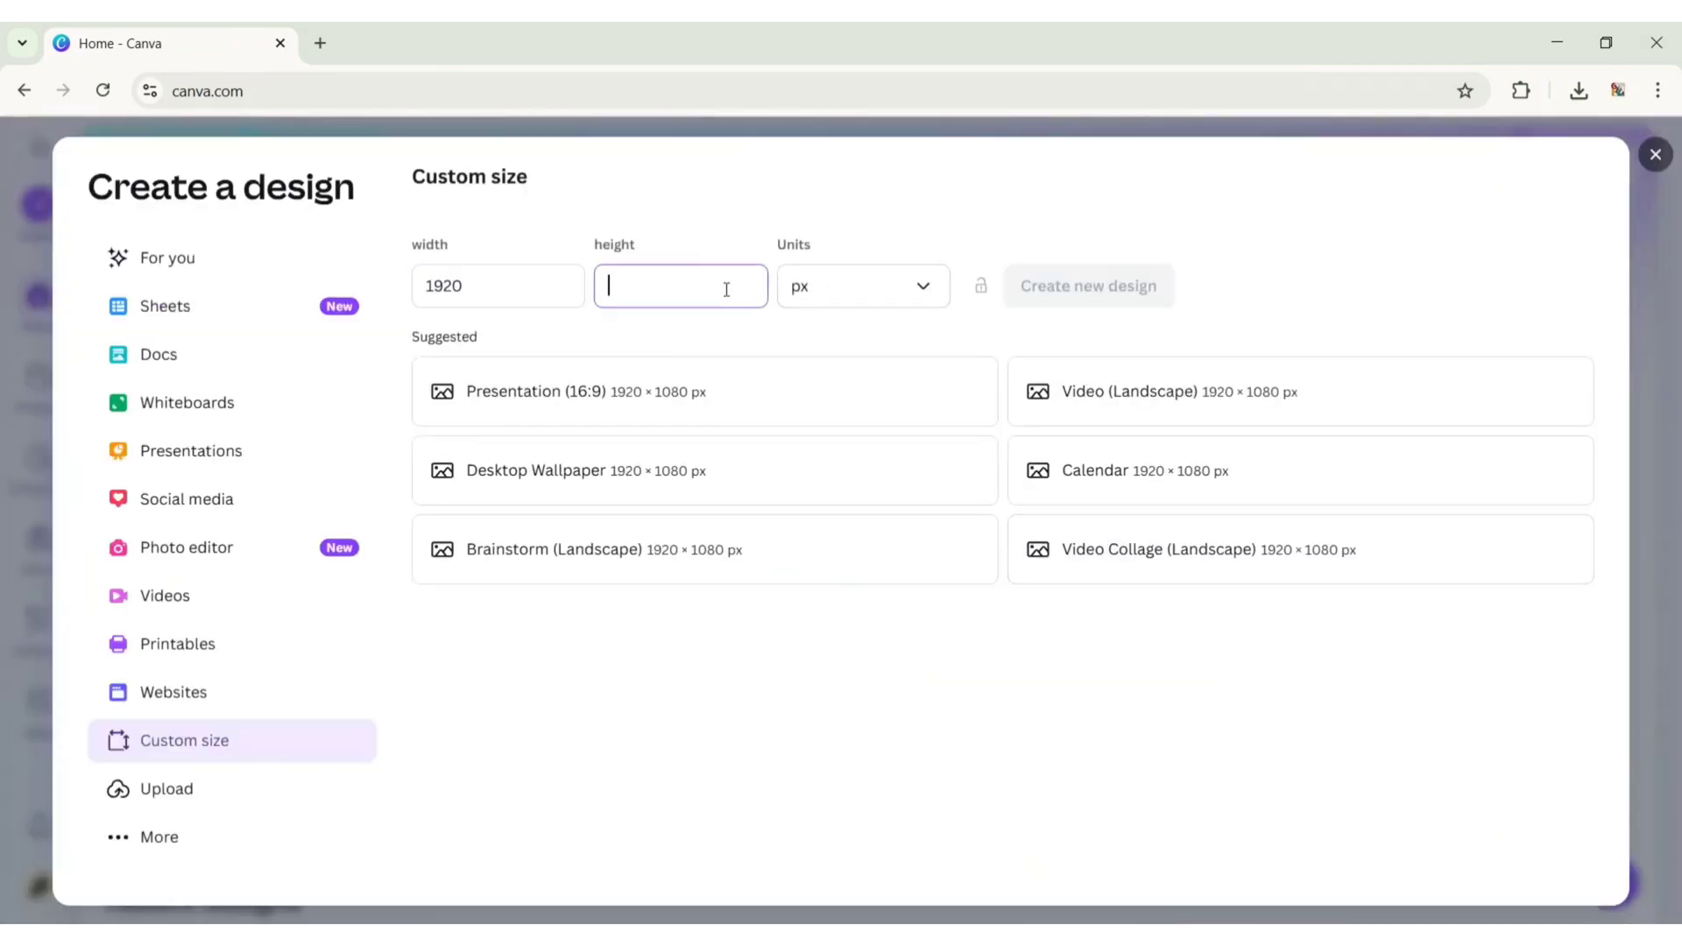
text(1080)
click(1106, 298)
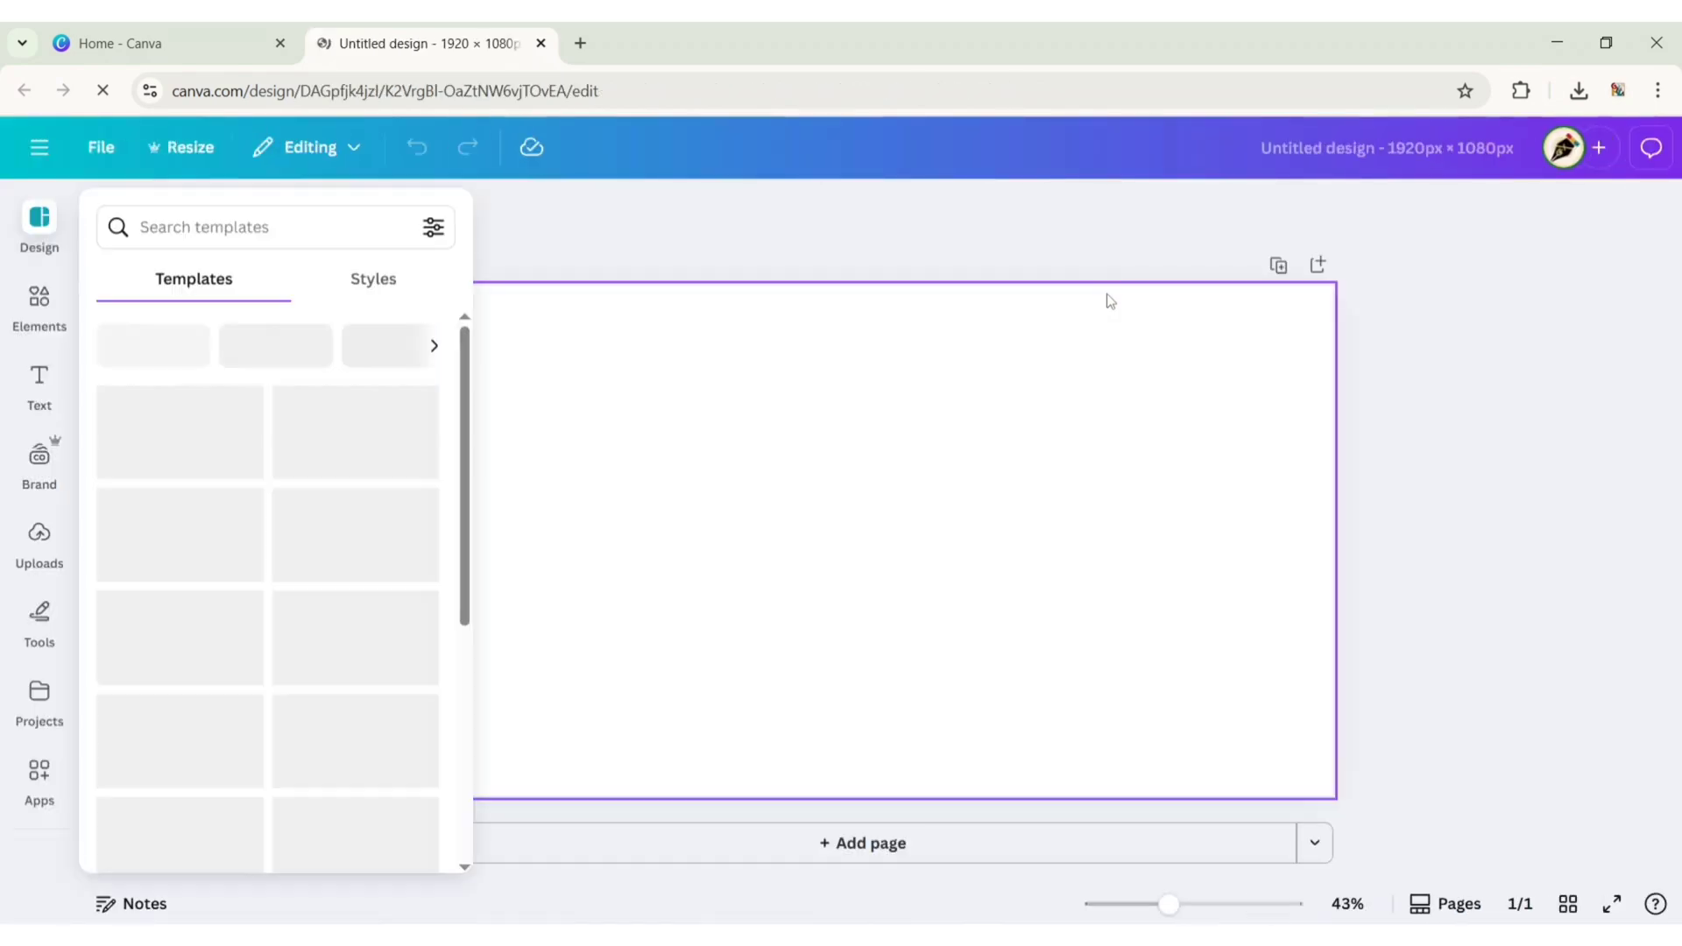
Rename the design as Perspective Text.
click(1239, 148)
text(Perspective Text)
key(Return)
Search the element photos for Lake and insert the mountain lake photo with leafy branches hanging overhead.
click(41, 306)
text(Lake)
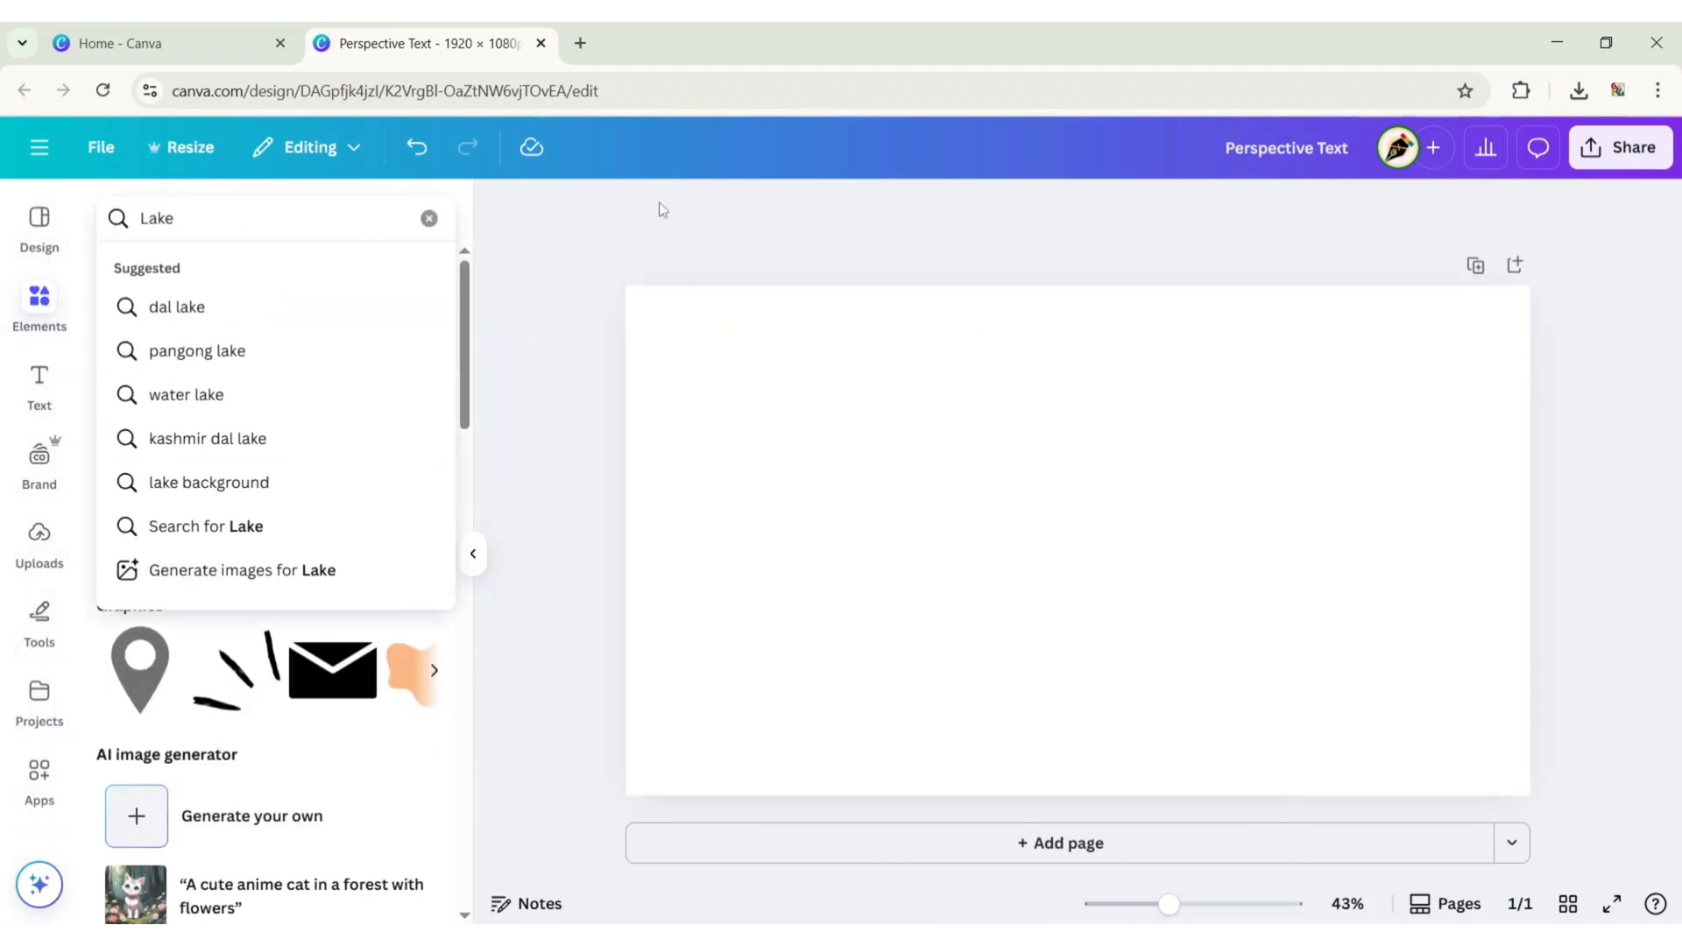
key(Return)
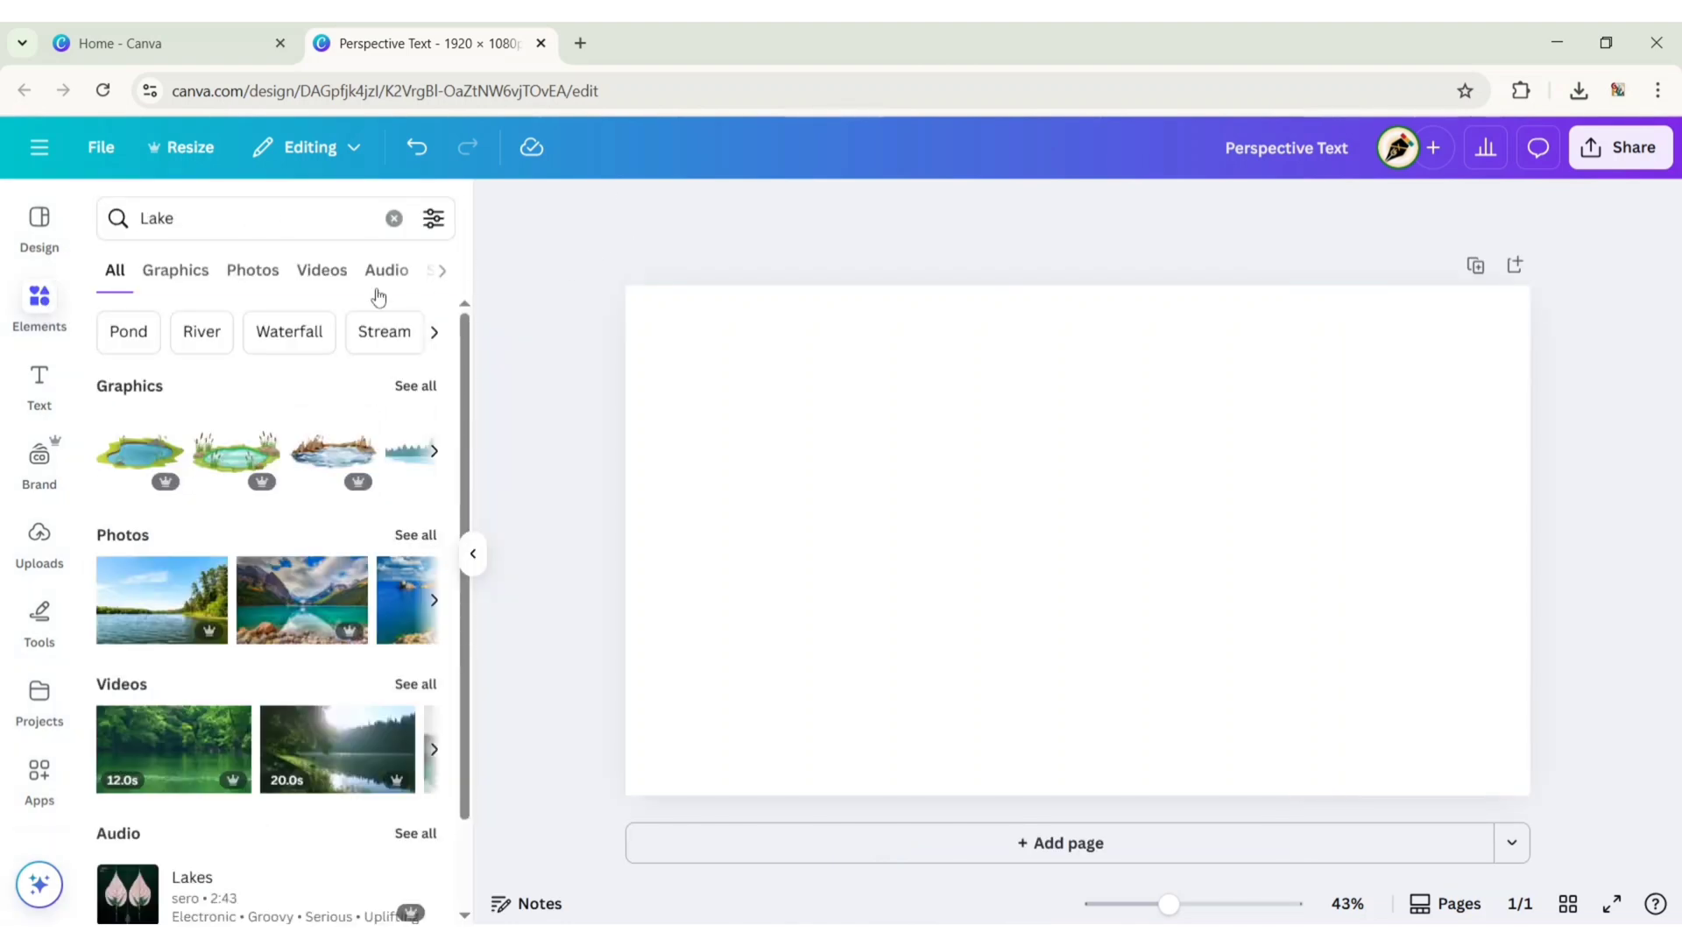
click(254, 271)
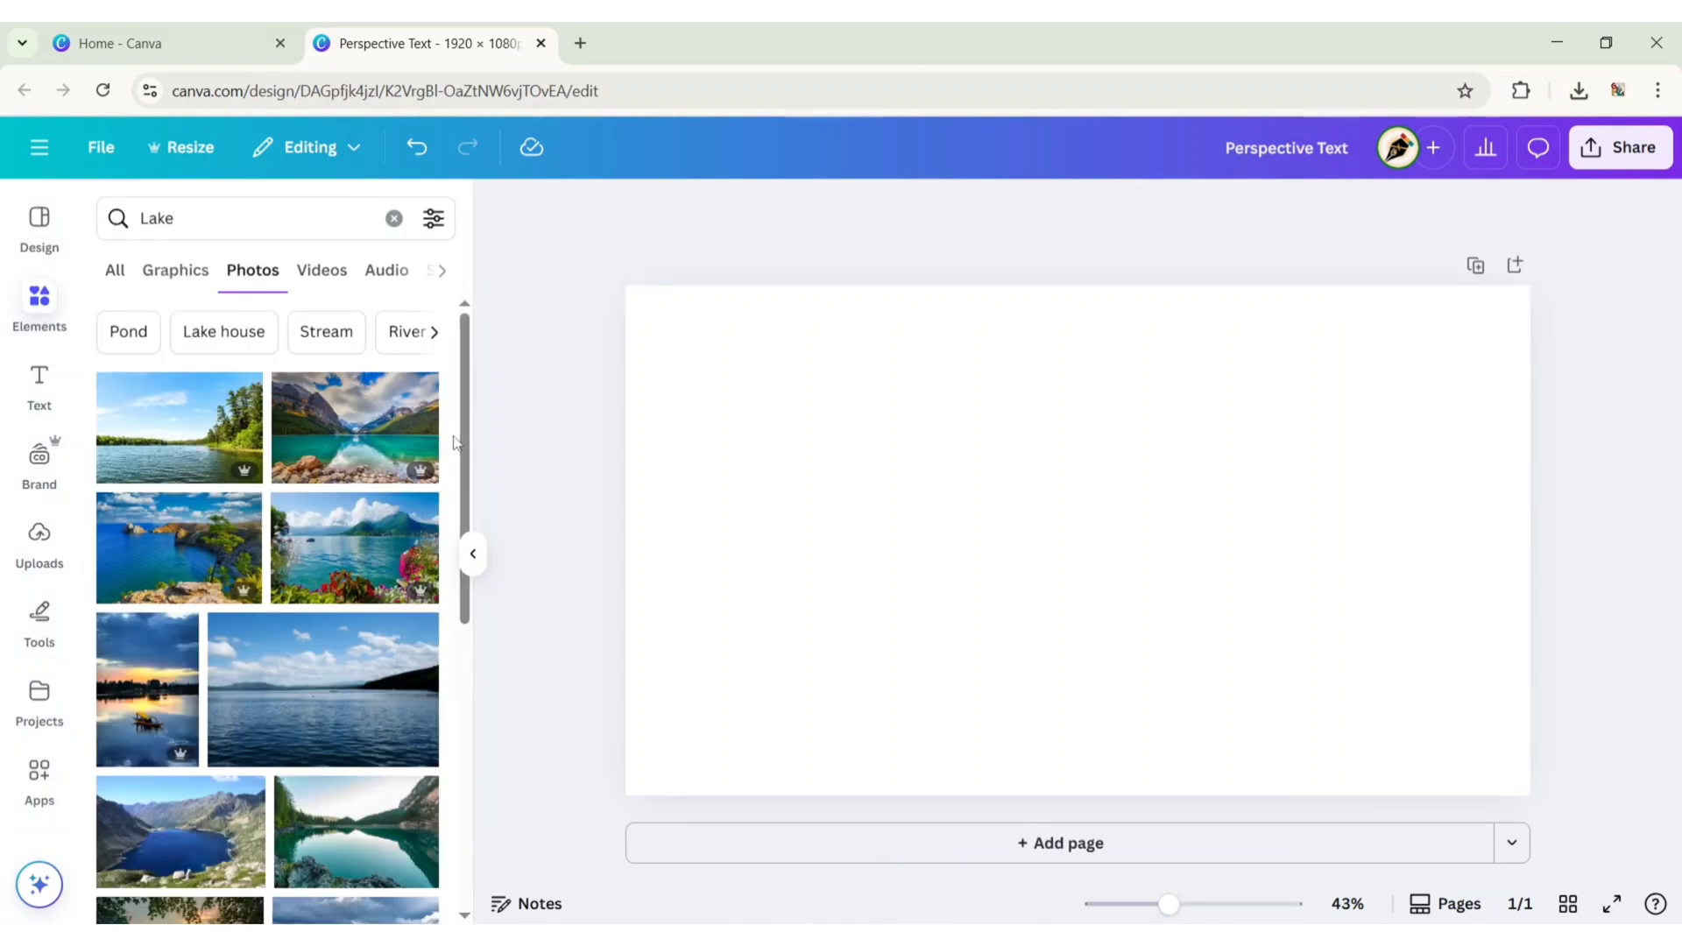
scroll(455, 443, down, 15)
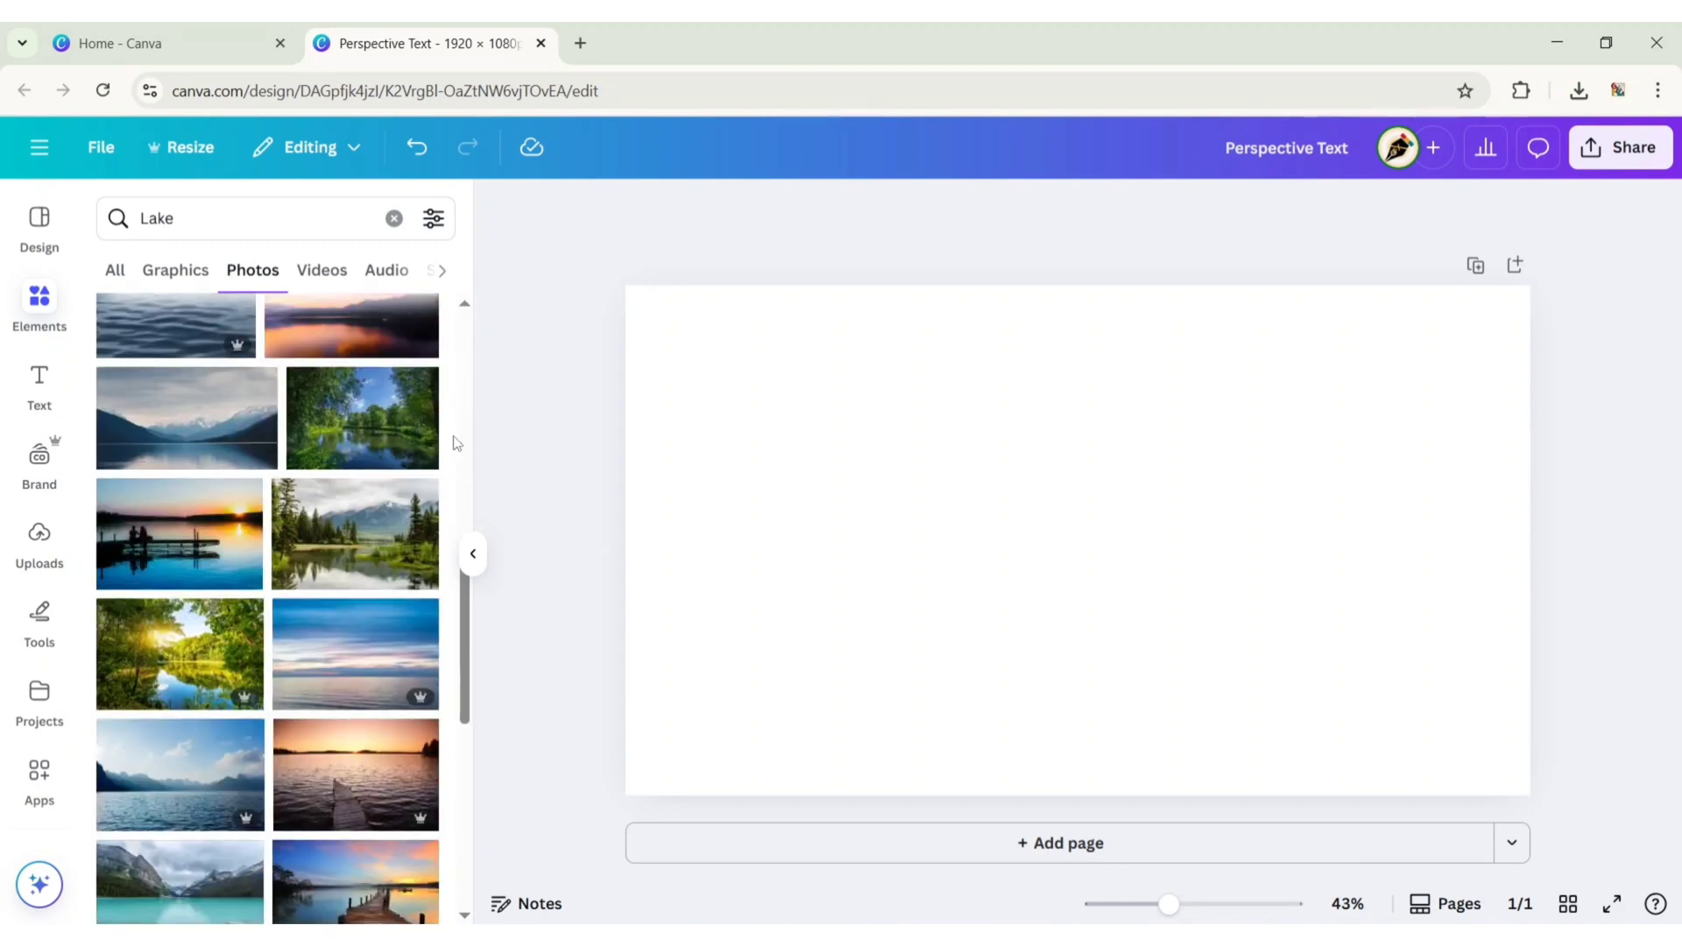
scroll(455, 443, down, 10)
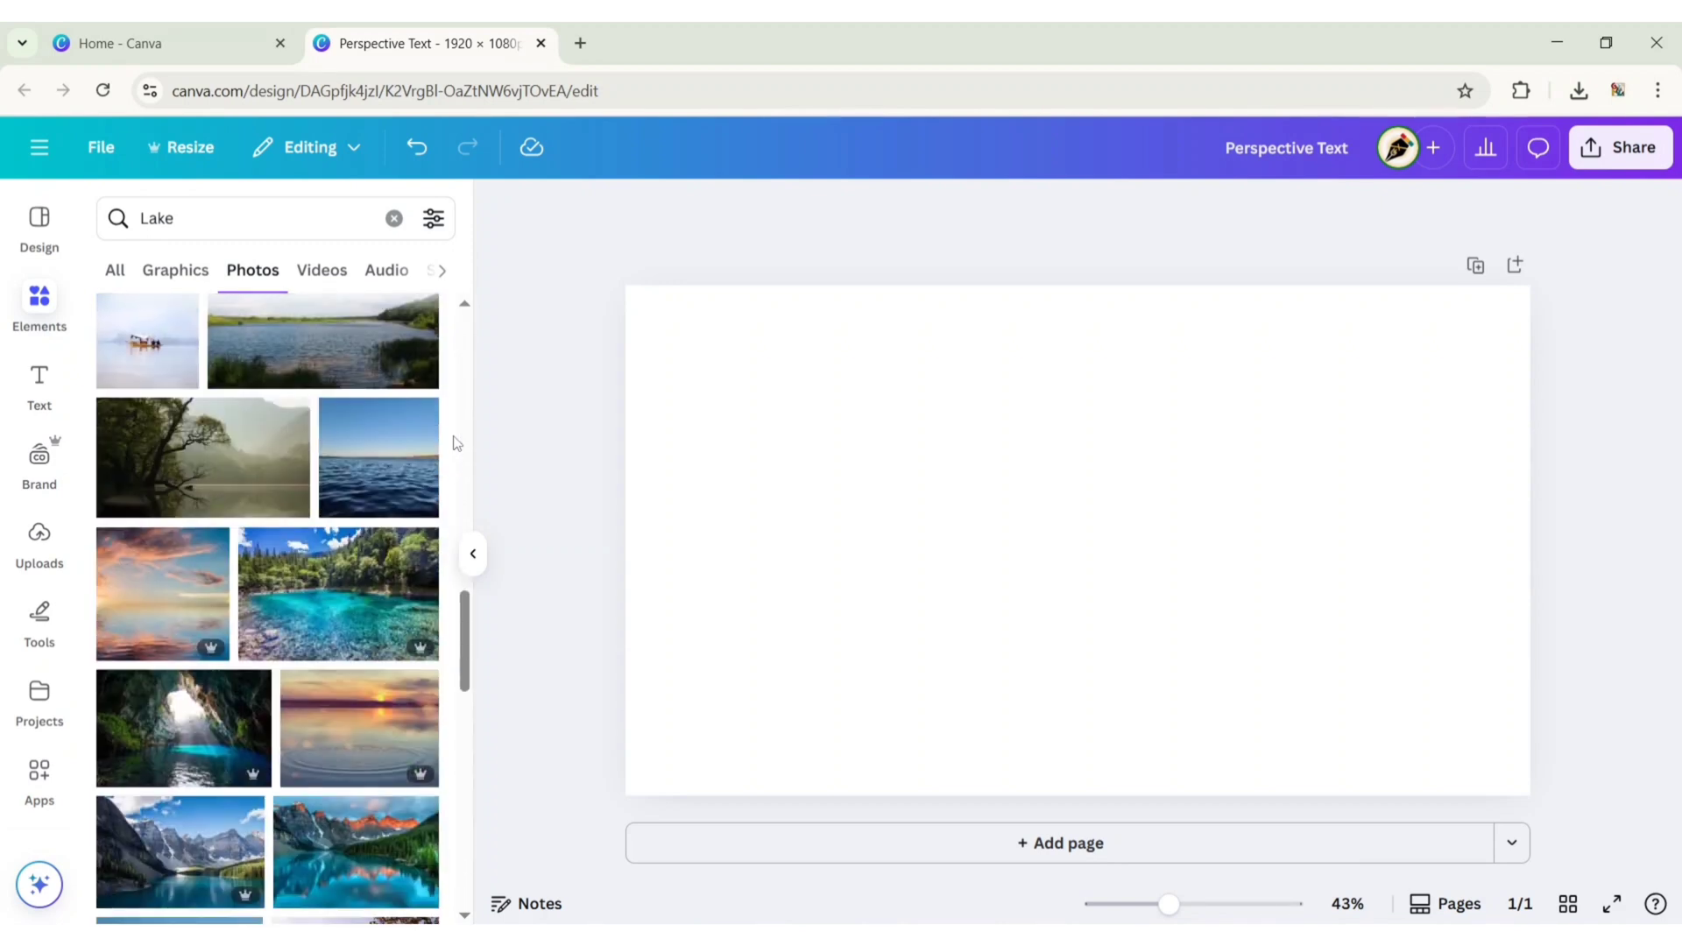
scroll(455, 442, down, 3)
scroll(455, 442, down, 6)
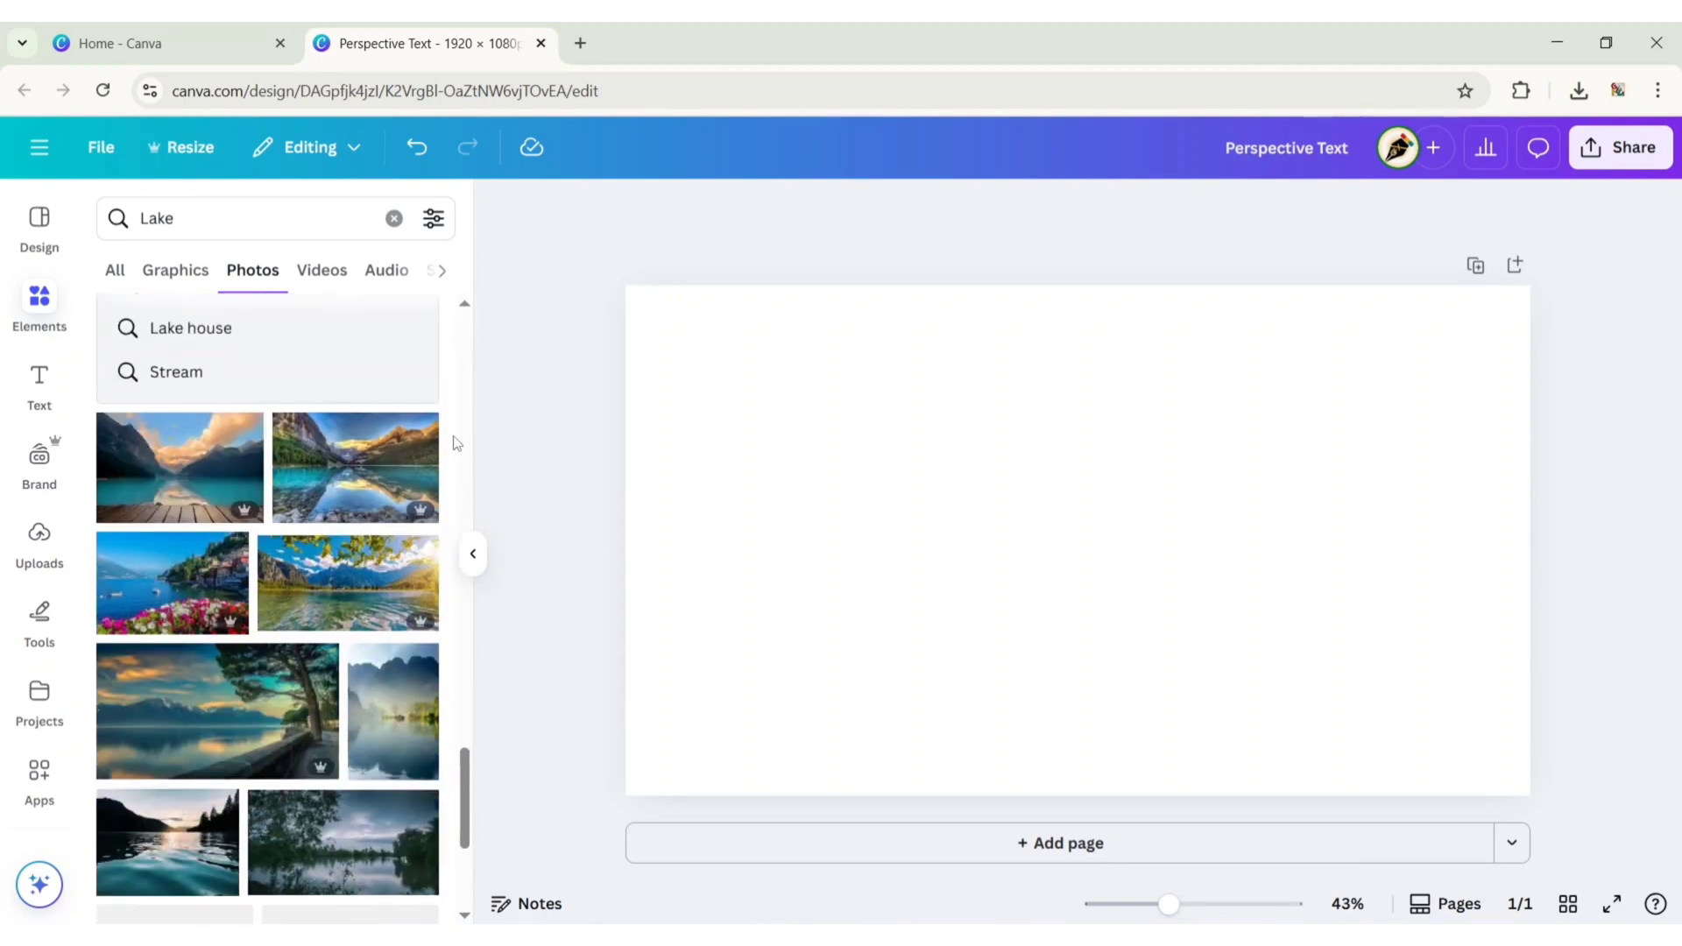
click(341, 584)
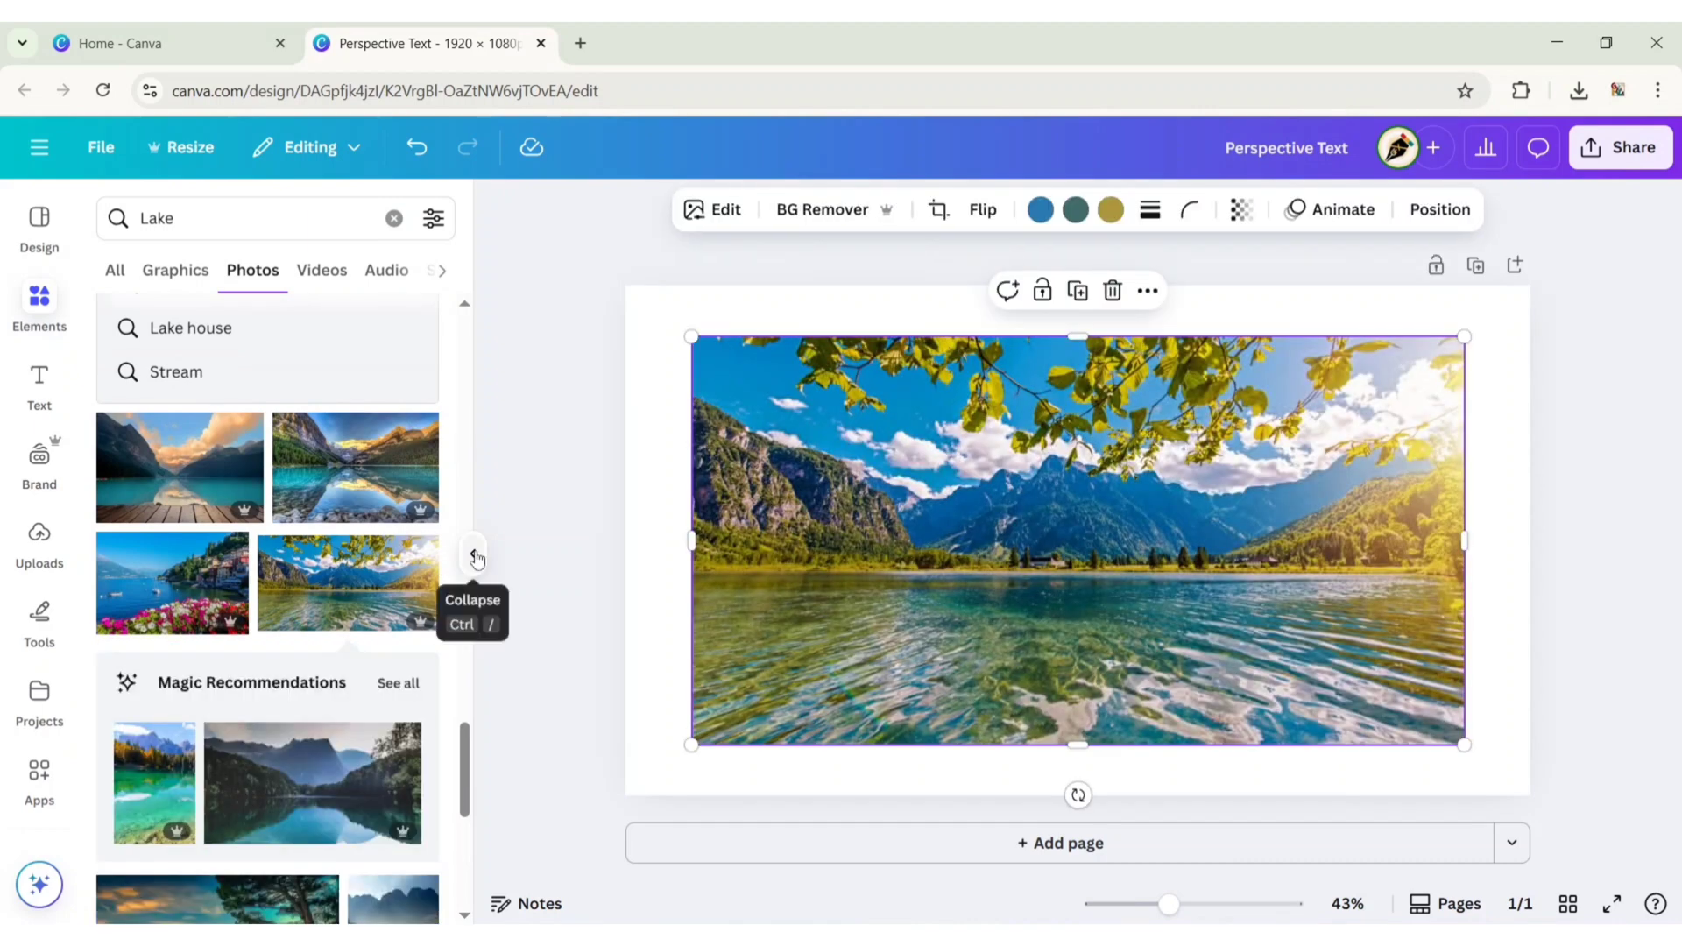
Set the inserted lake photo as the page background.
click(474, 554)
click(963, 289)
click(1029, 839)
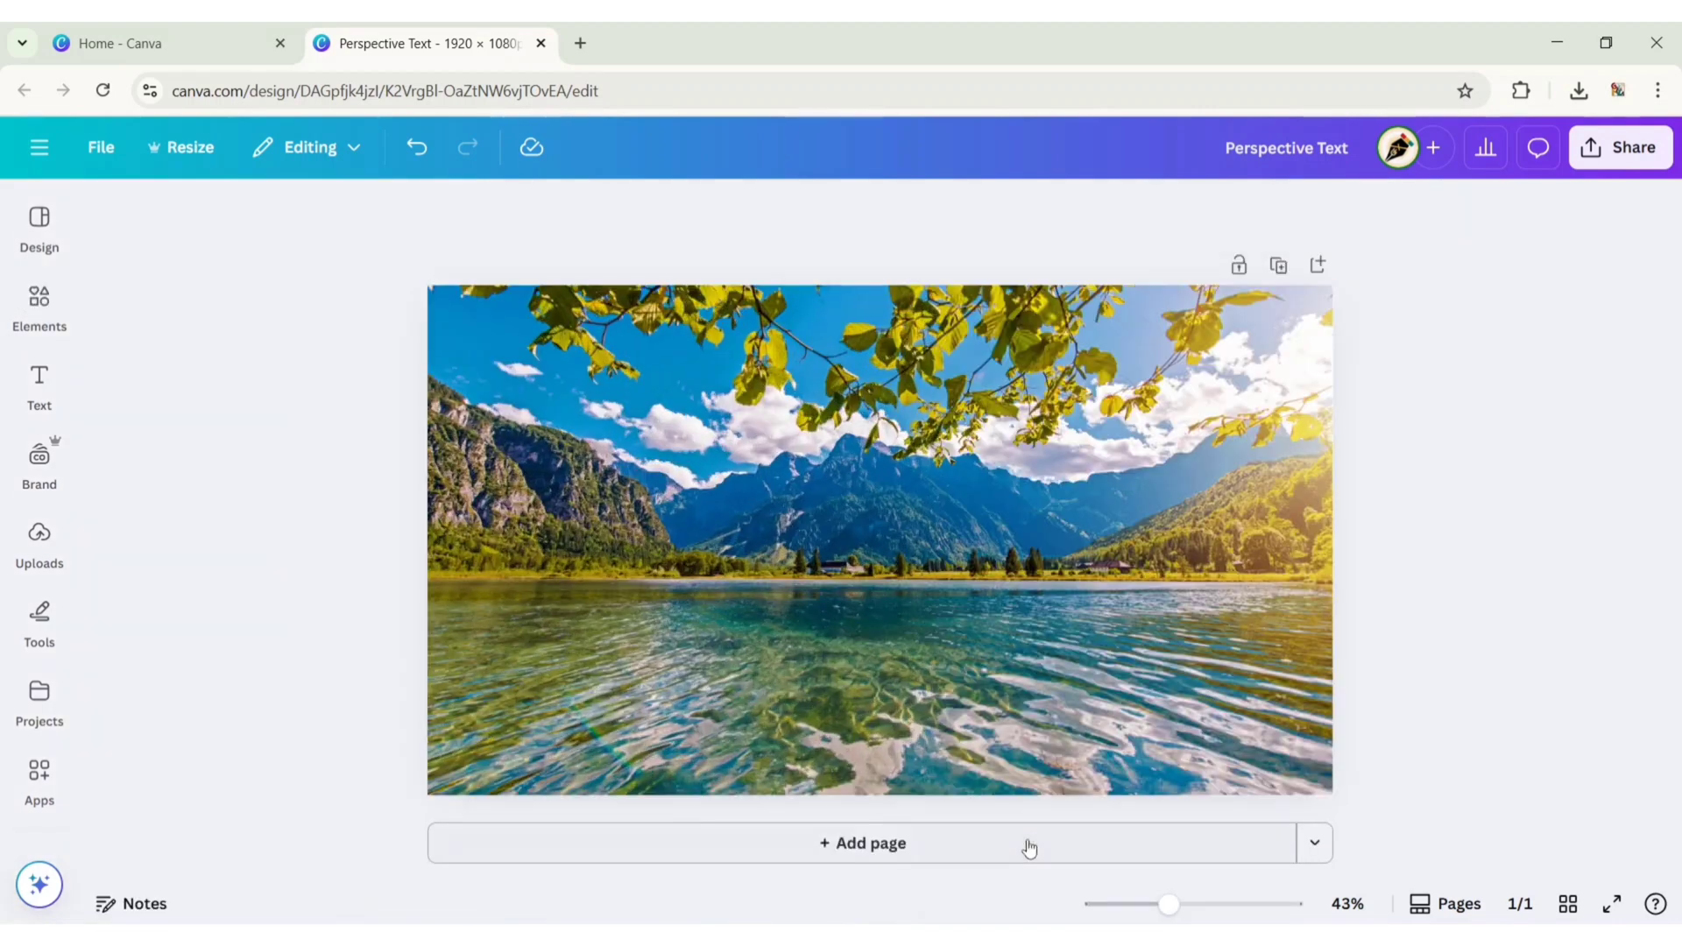
Enlarge the background photo and shift it up and left within the page so the water fills the lower half.
double_click(868, 550)
drag(1459, 814, 1654, 913)
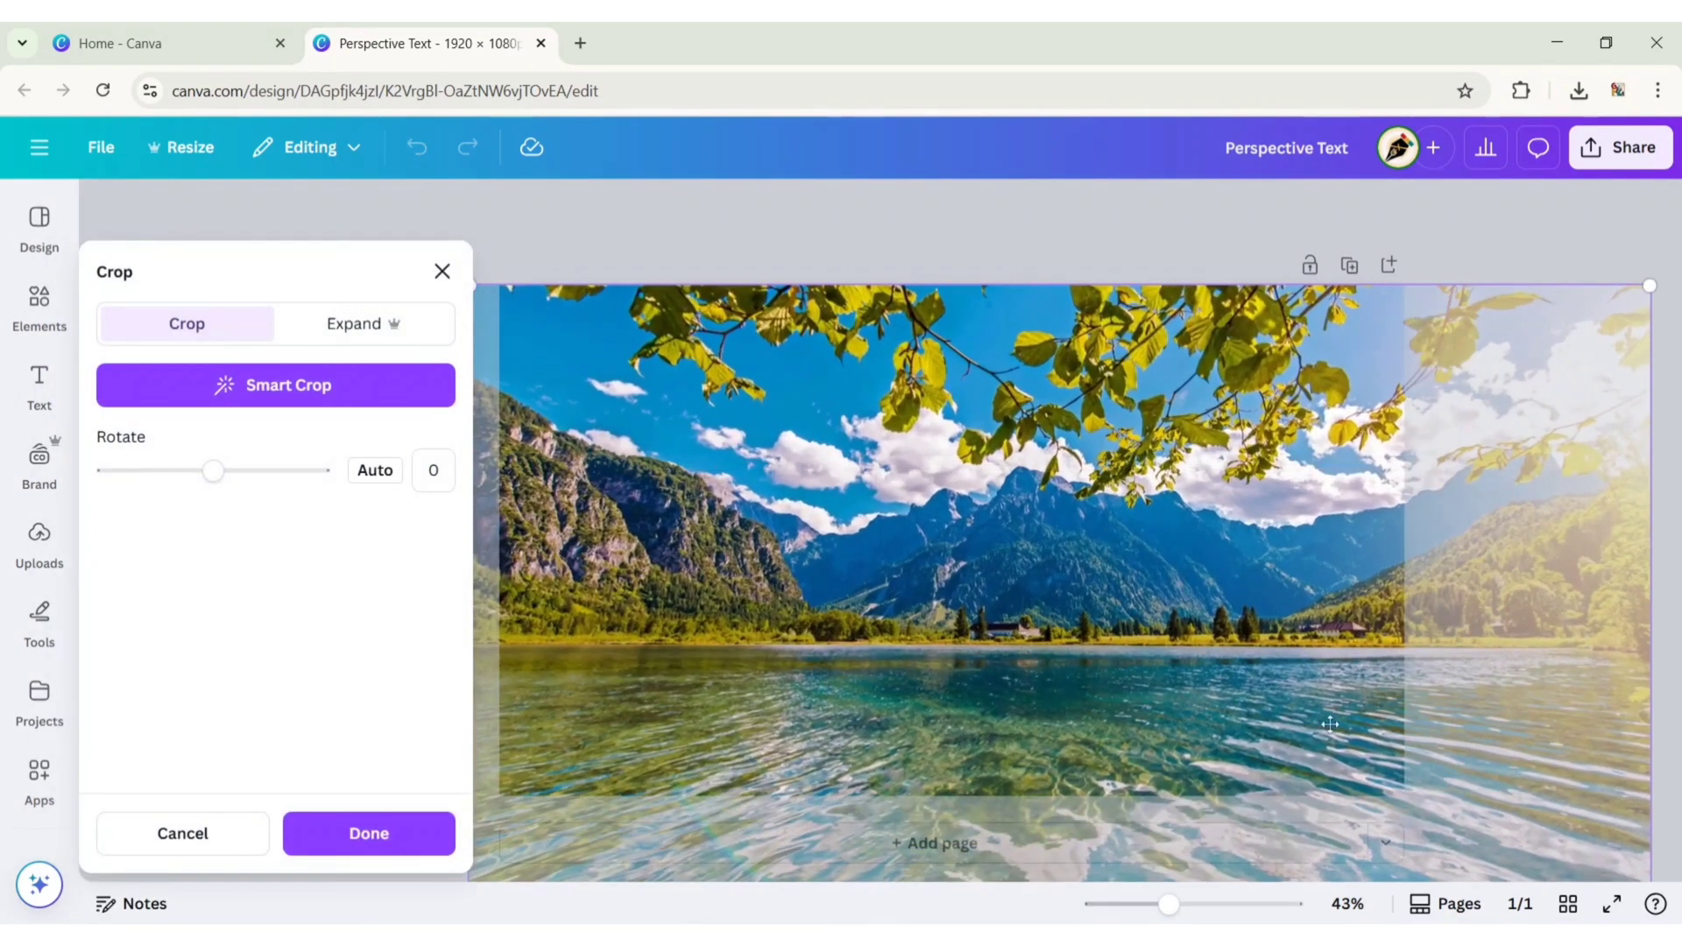
drag(1137, 644, 914, 529)
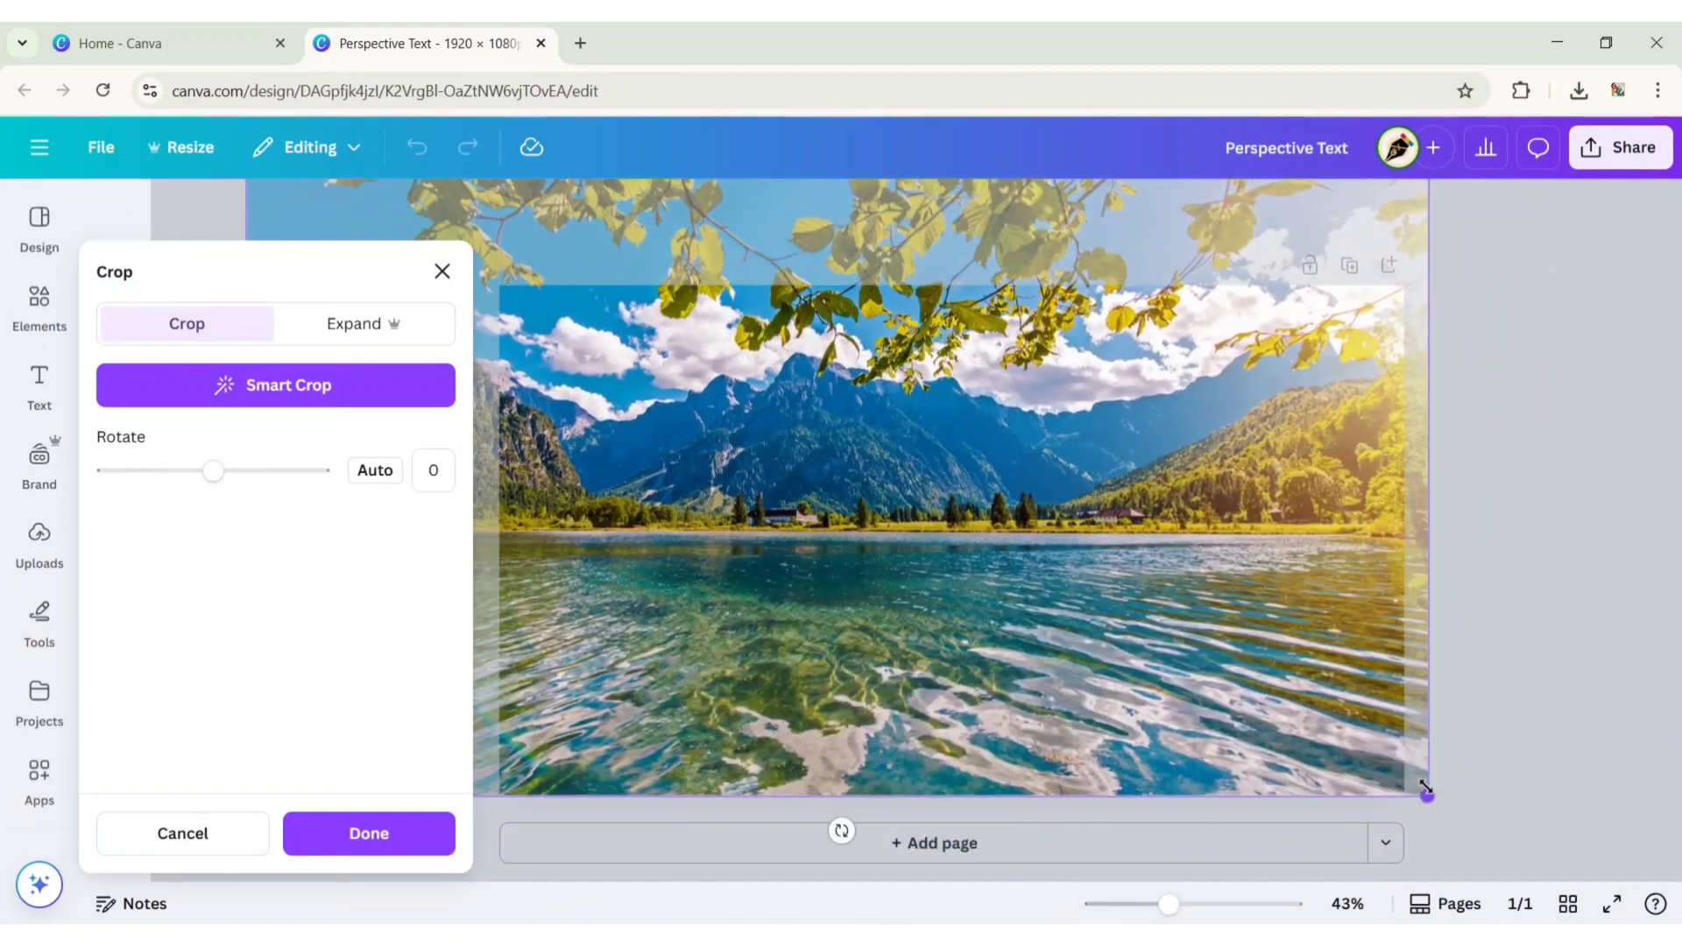
drag(1427, 793, 1475, 822)
mouse_move(1168, 649)
mouse_down()
mouse_move(1142, 622)
mouse_move(1155, 639)
mouse_up()
click(1568, 605)
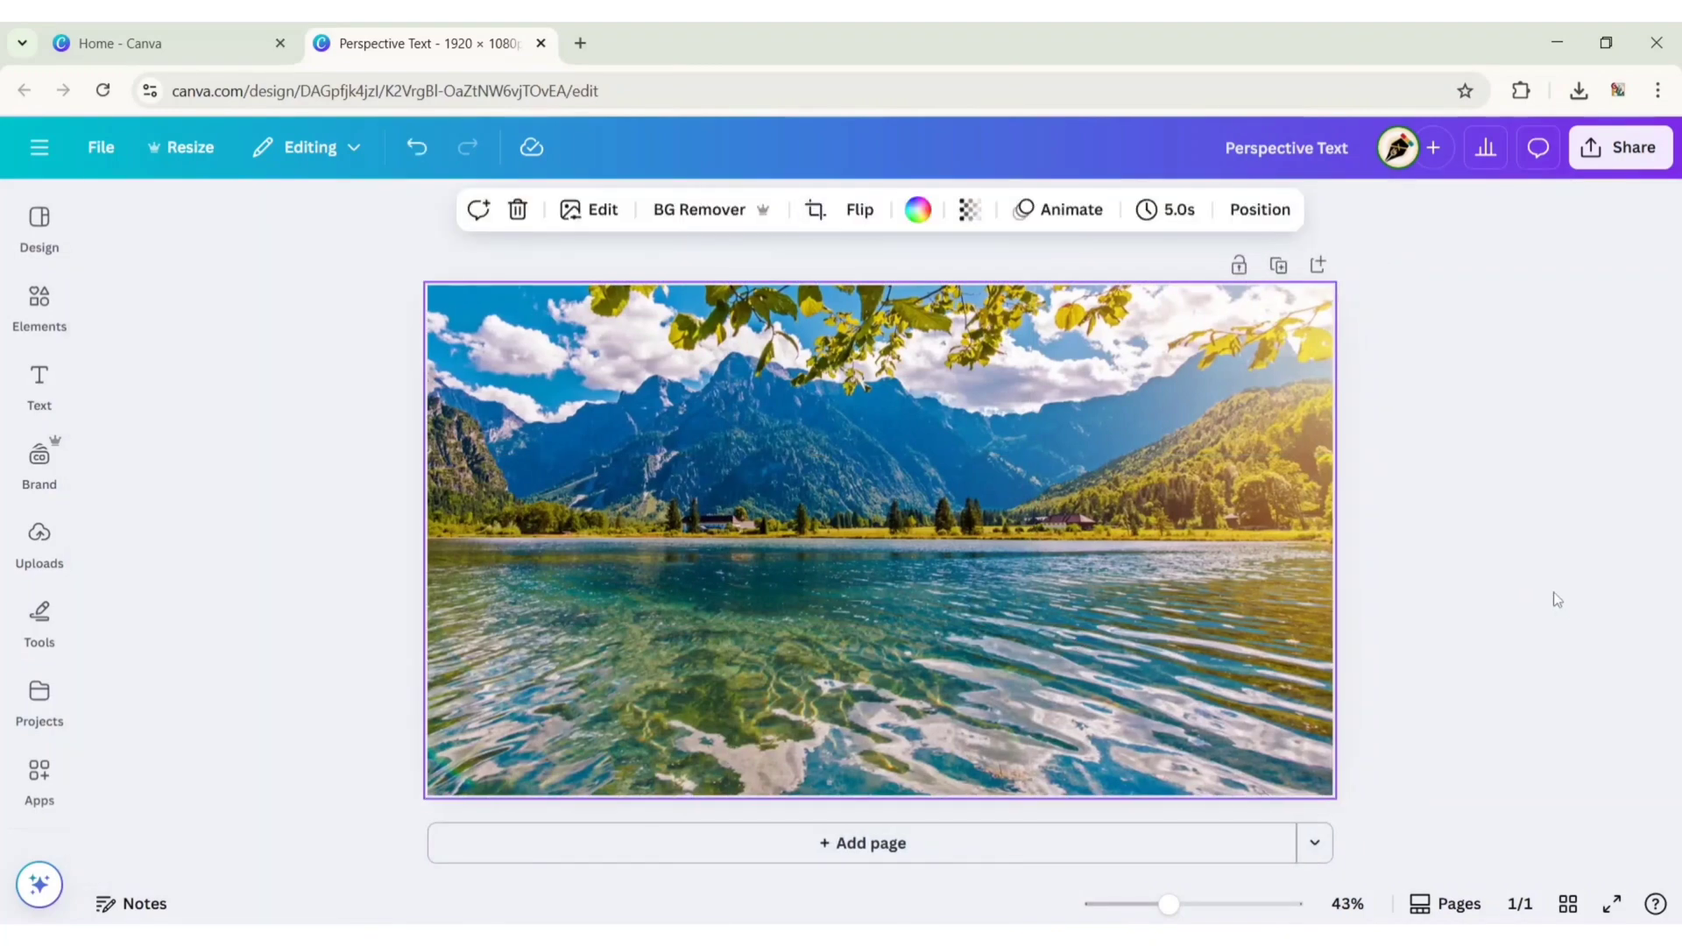
Add a second page and set its background colour to black.
click(881, 844)
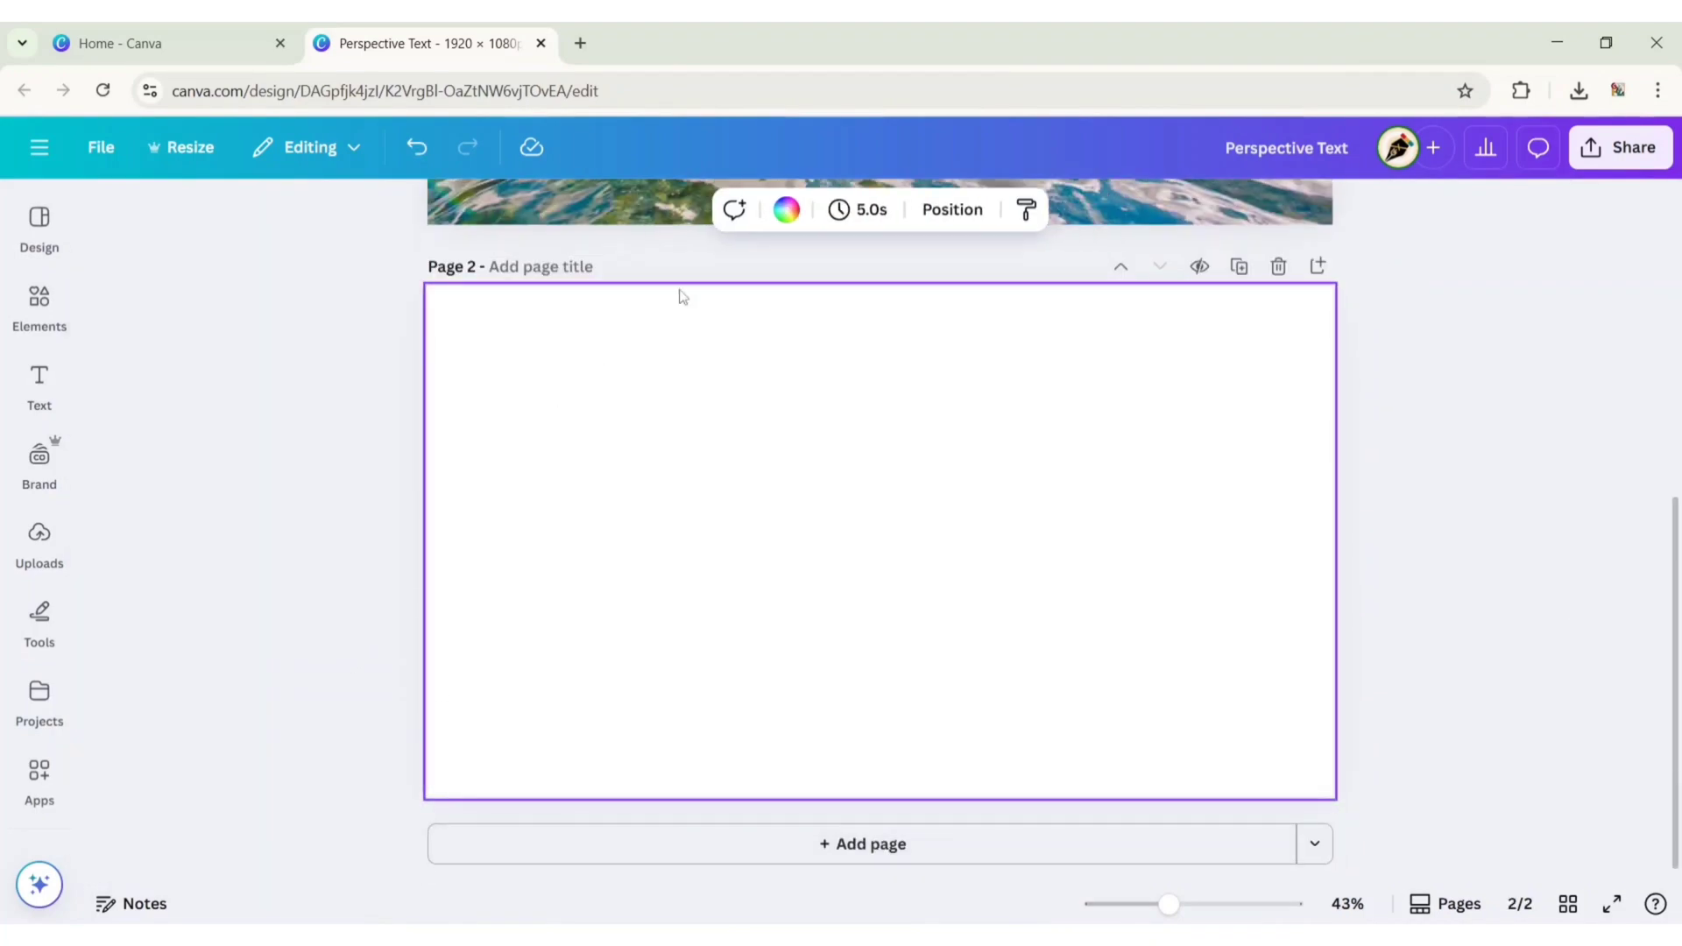
click(787, 209)
click(102, 540)
click(426, 219)
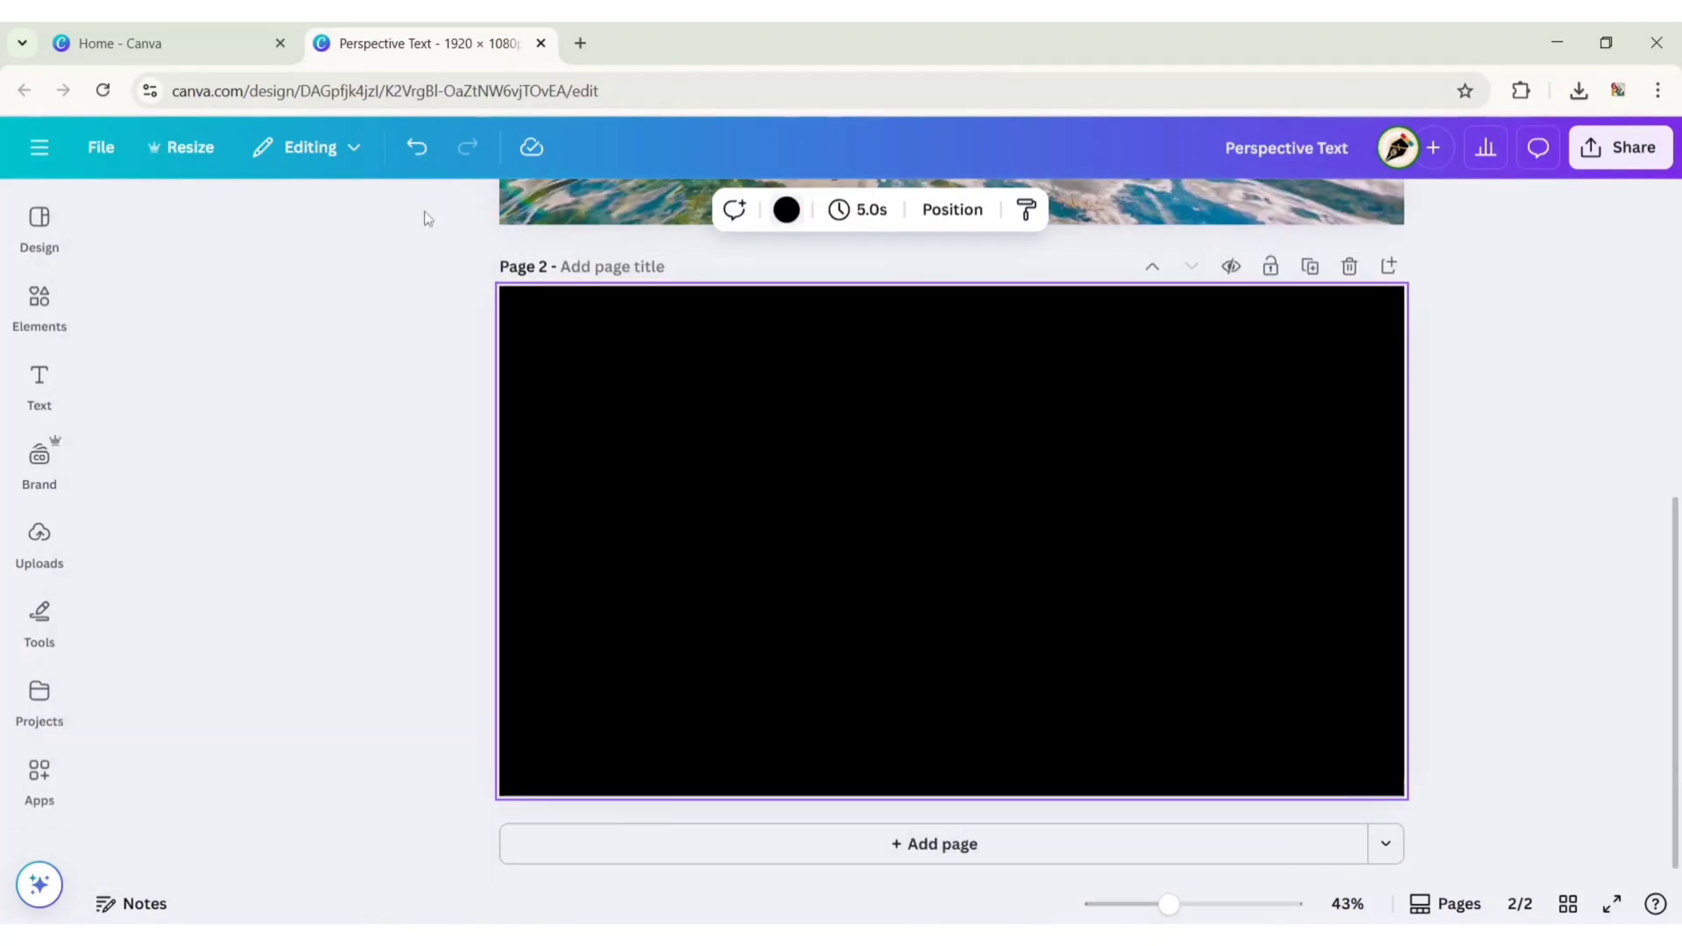
Add a heading to the black page with the text Lake.
click(44, 378)
click(123, 435)
click(474, 553)
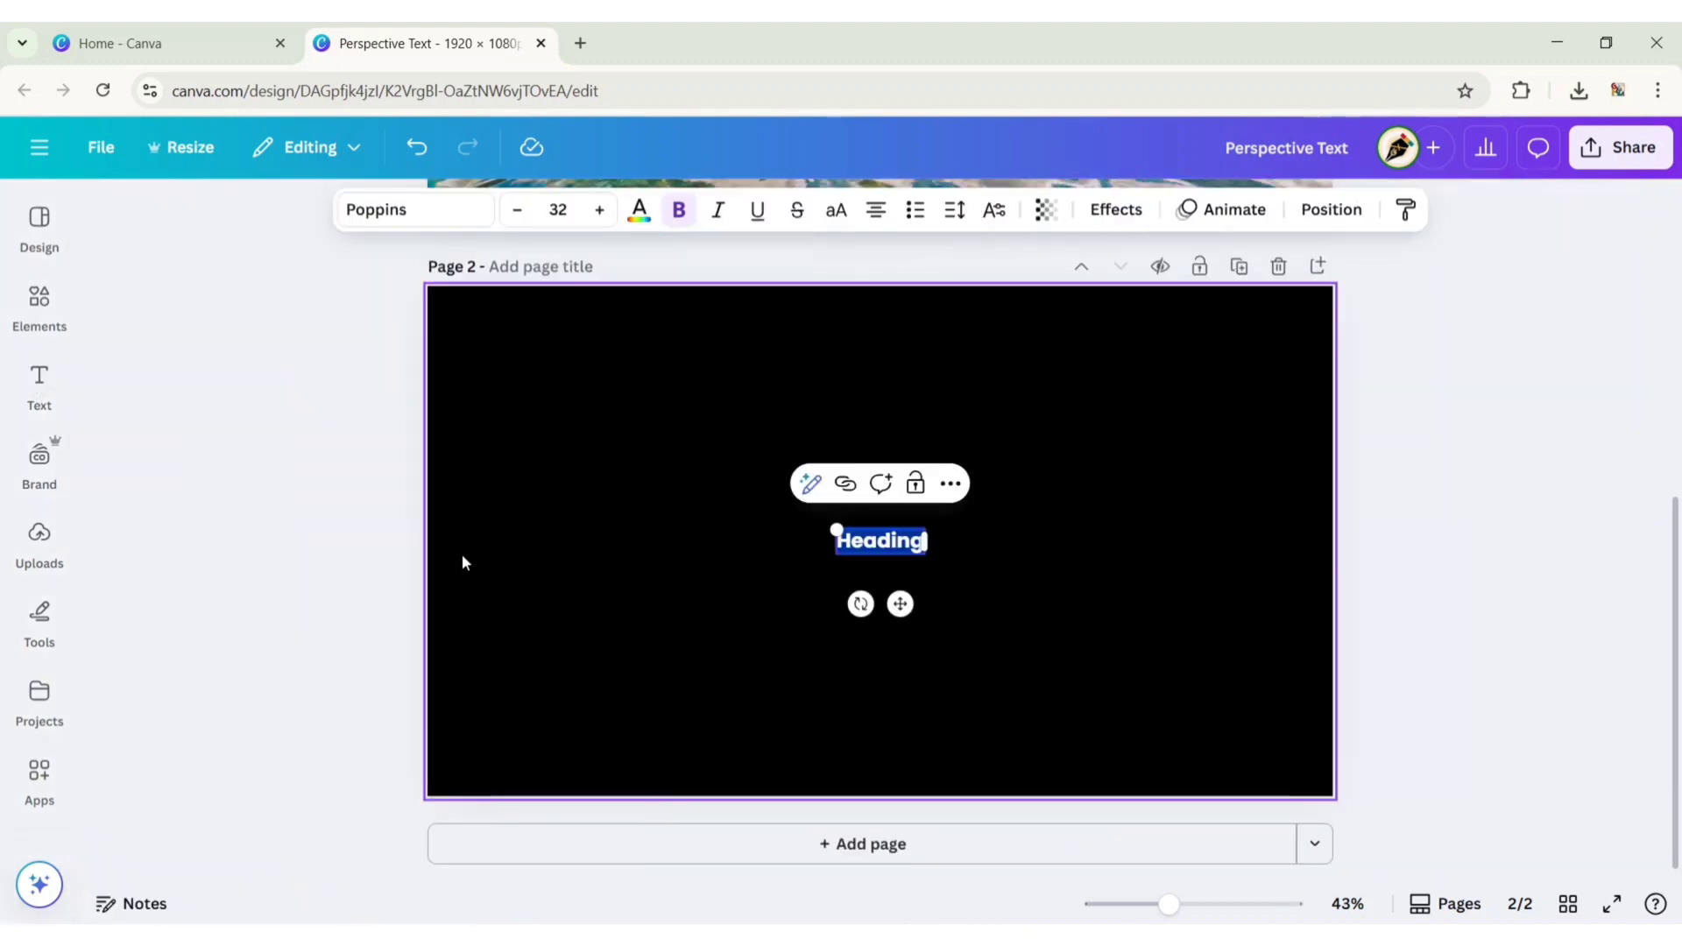
text(Lake)
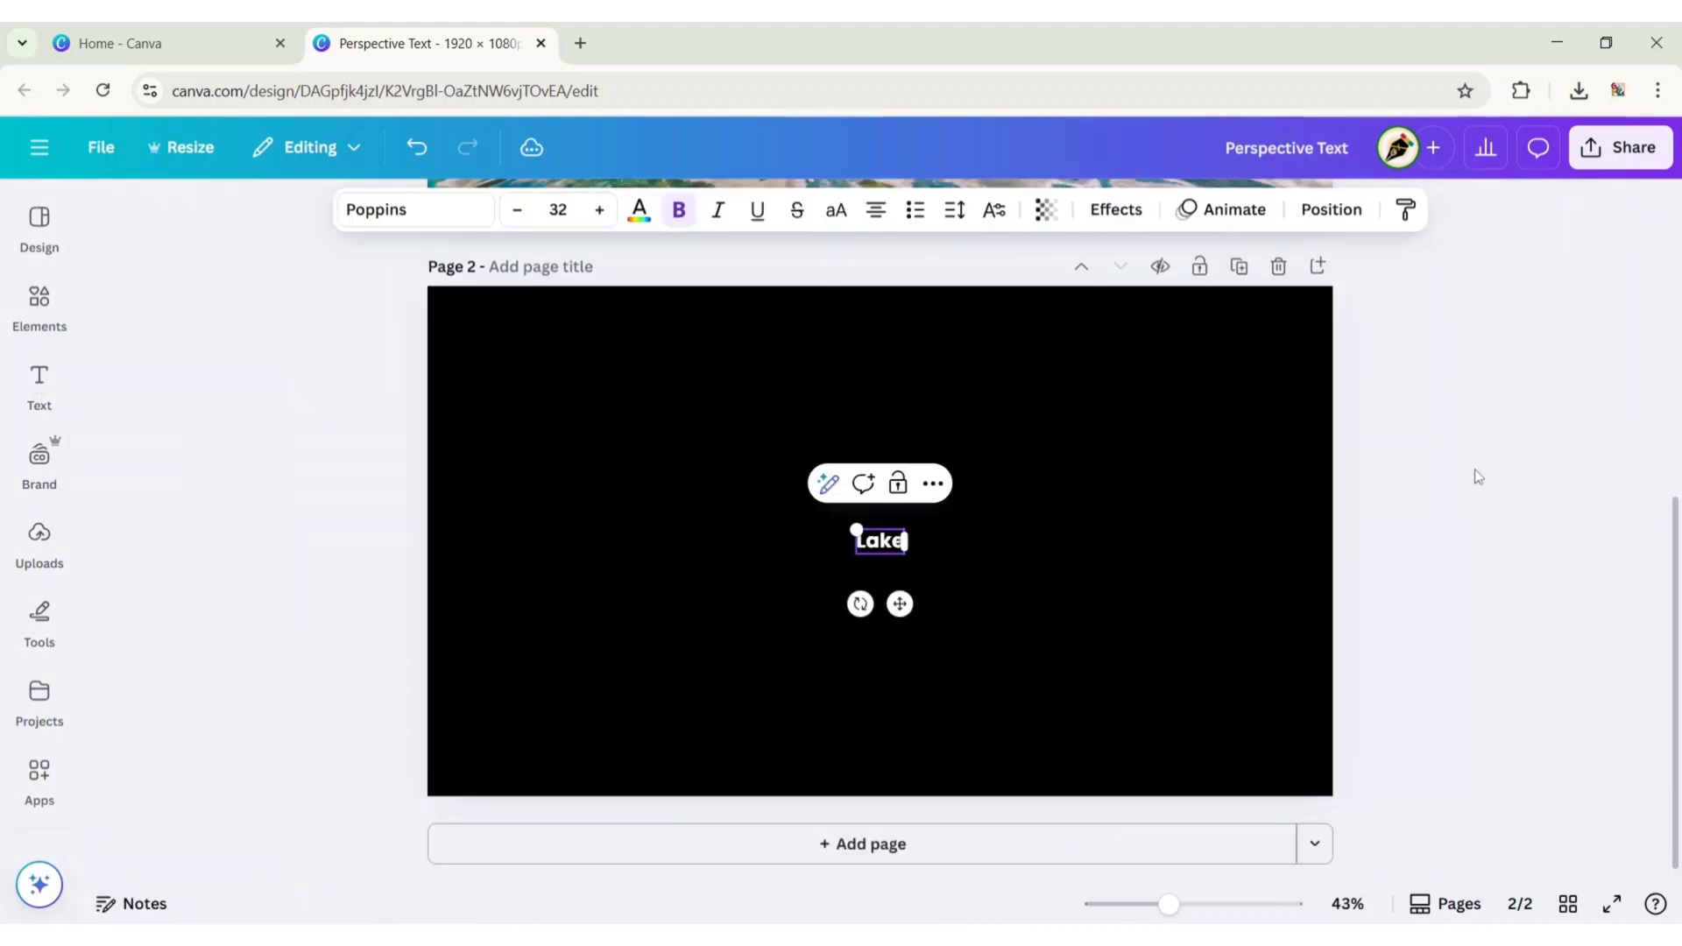
Set the Lake heading's font to Anton and its size to 500.
click(419, 209)
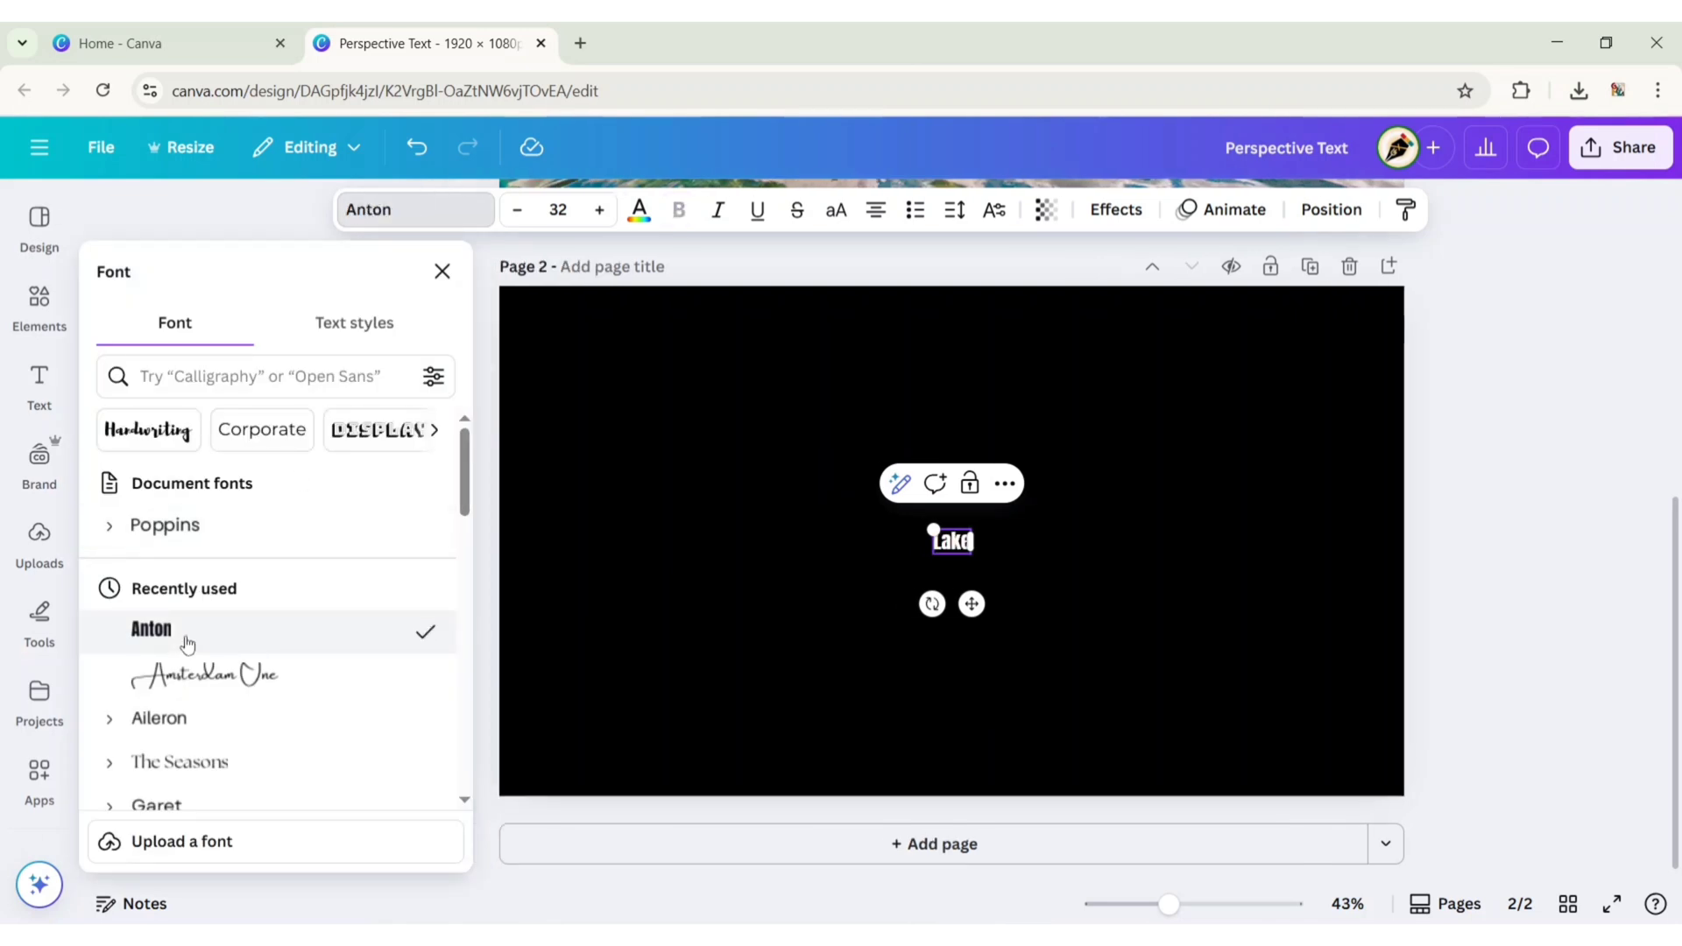
click(559, 212)
text(500)
key(Return)
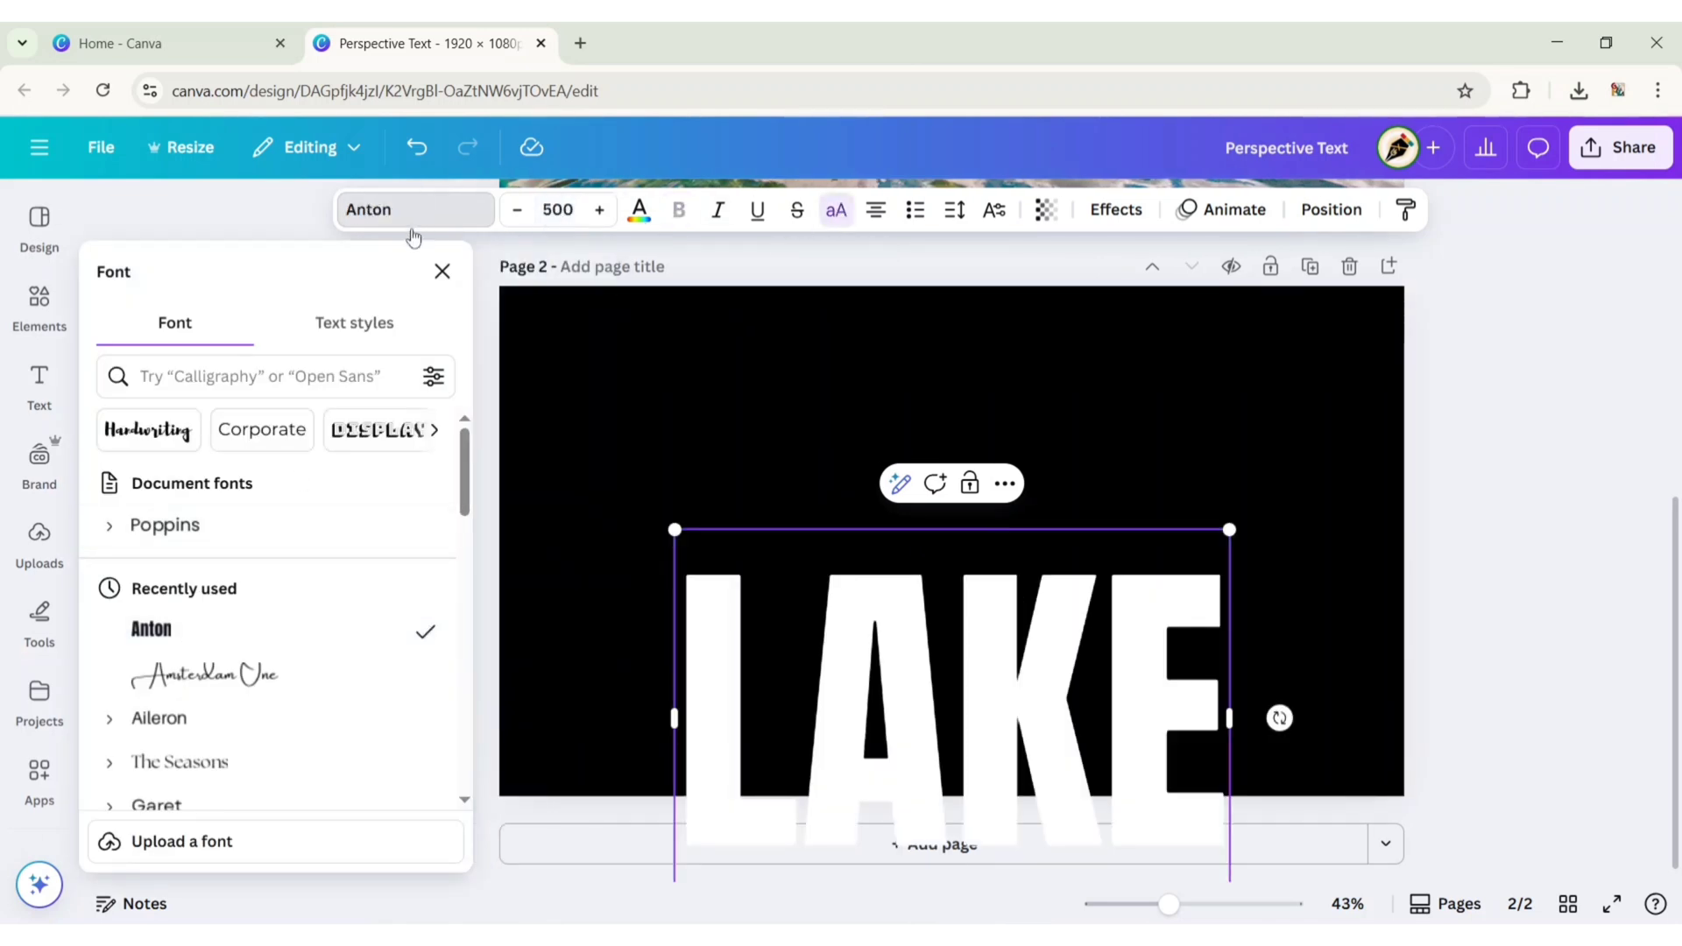
click(443, 272)
Centre the LAKE heading on the black page and set its letter spacing to 50.
click(1476, 549)
drag(1000, 666, 1000, 489)
click(955, 211)
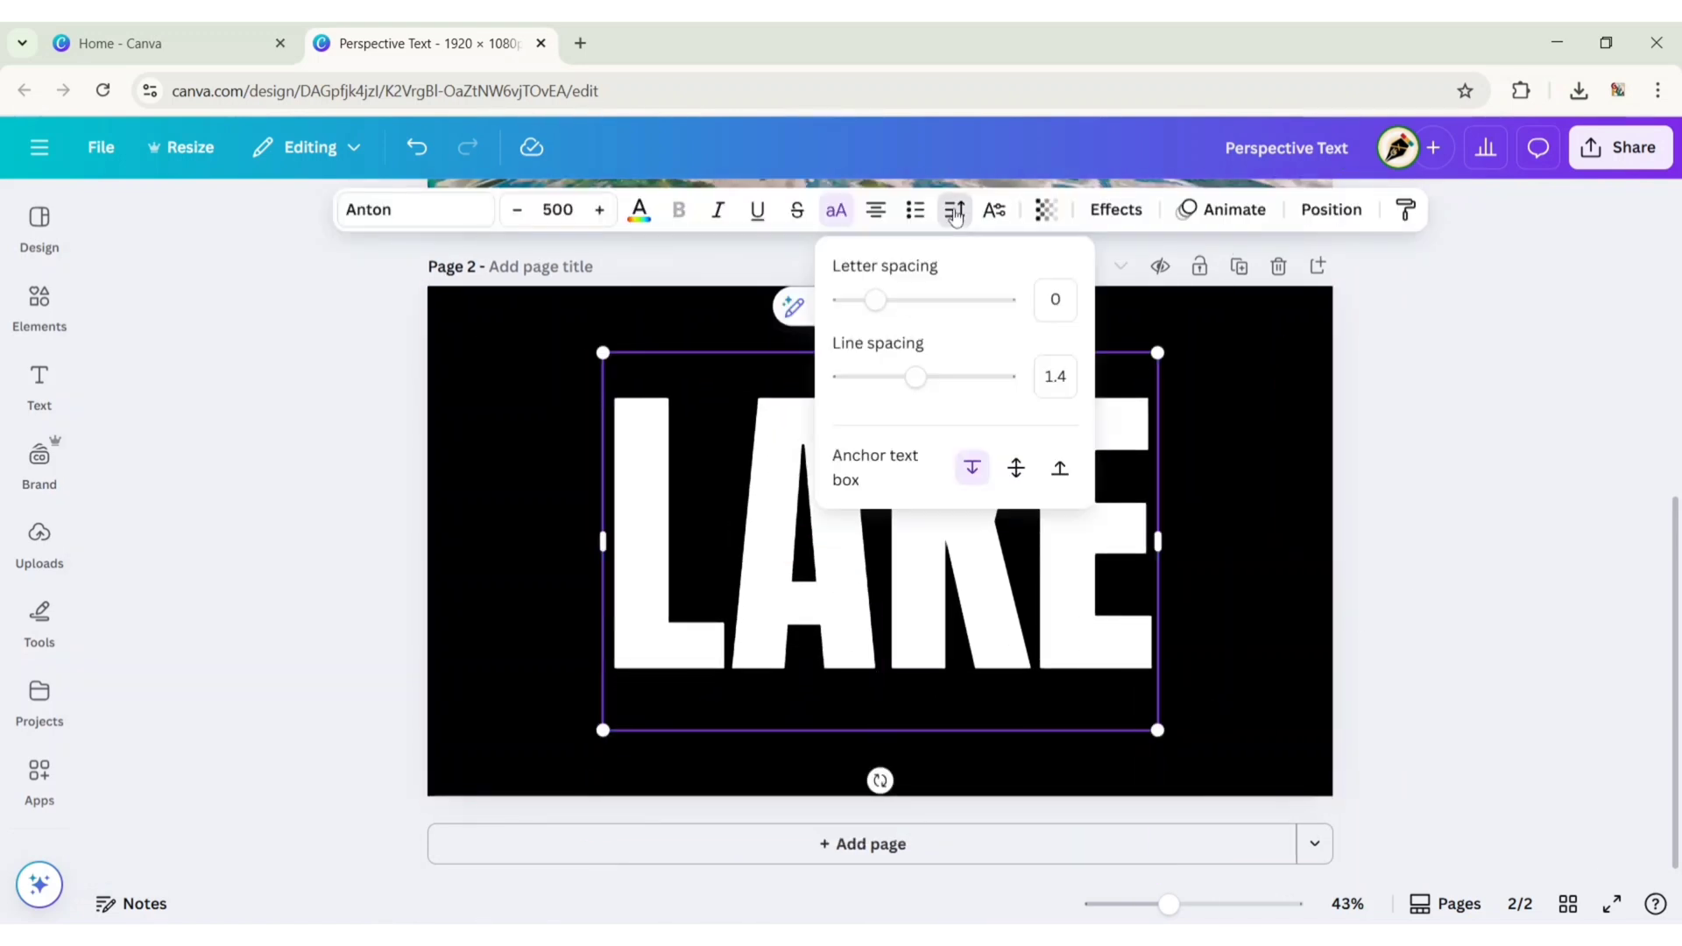
key(Return)
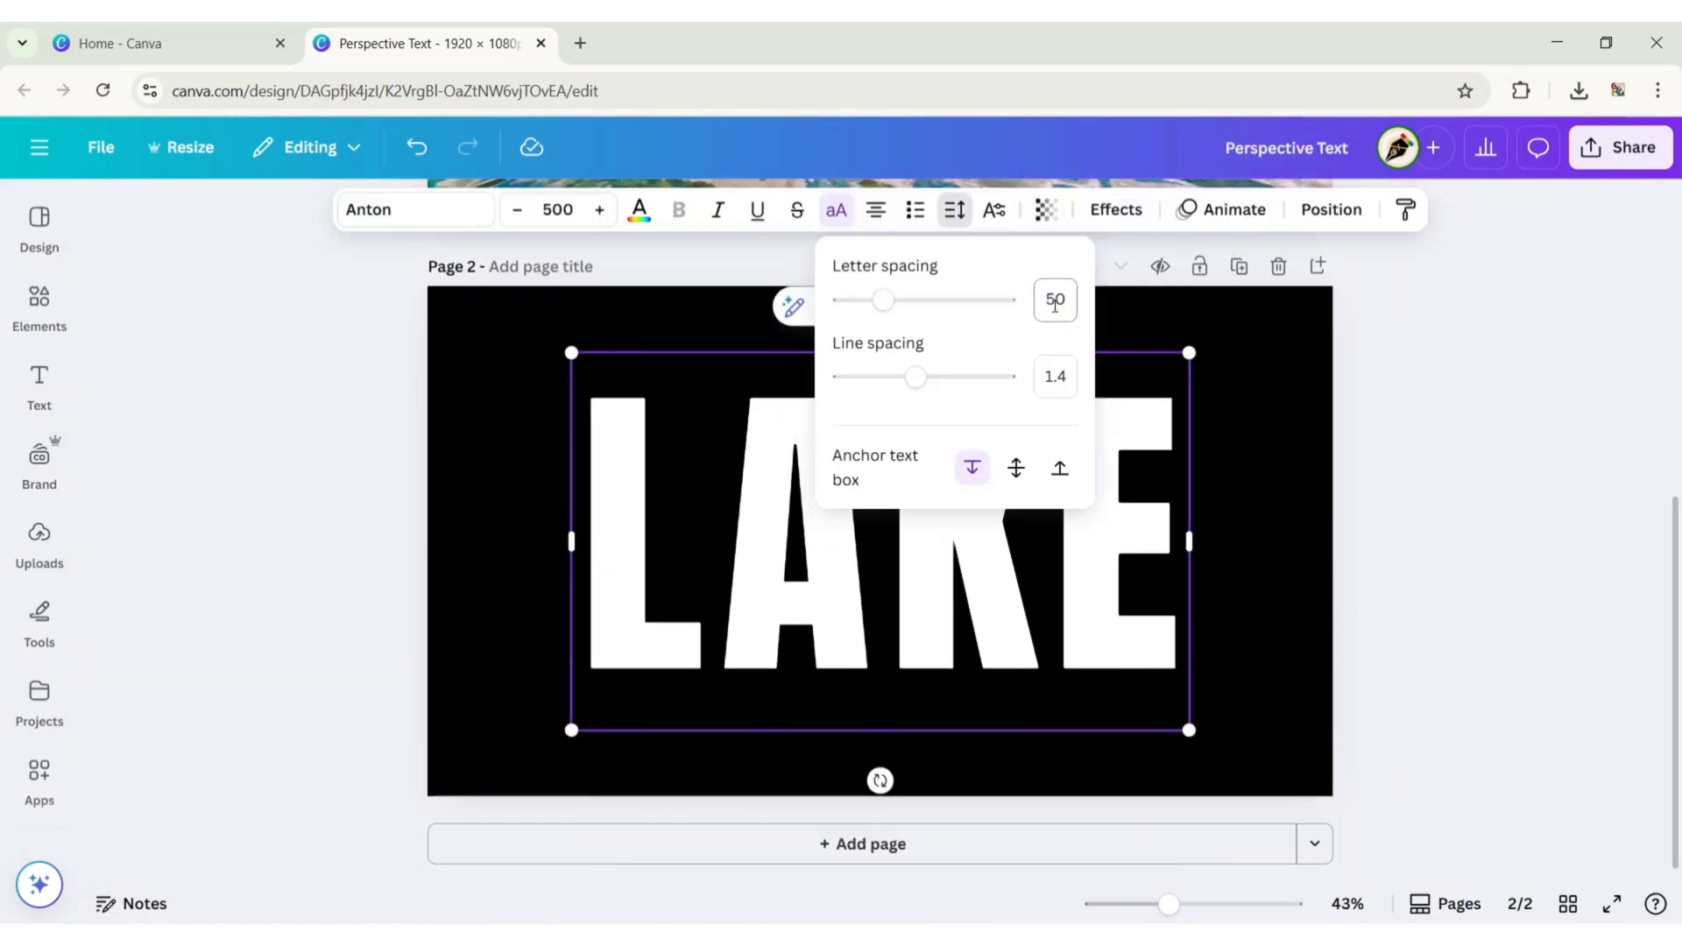
click(1407, 422)
click(1409, 419)
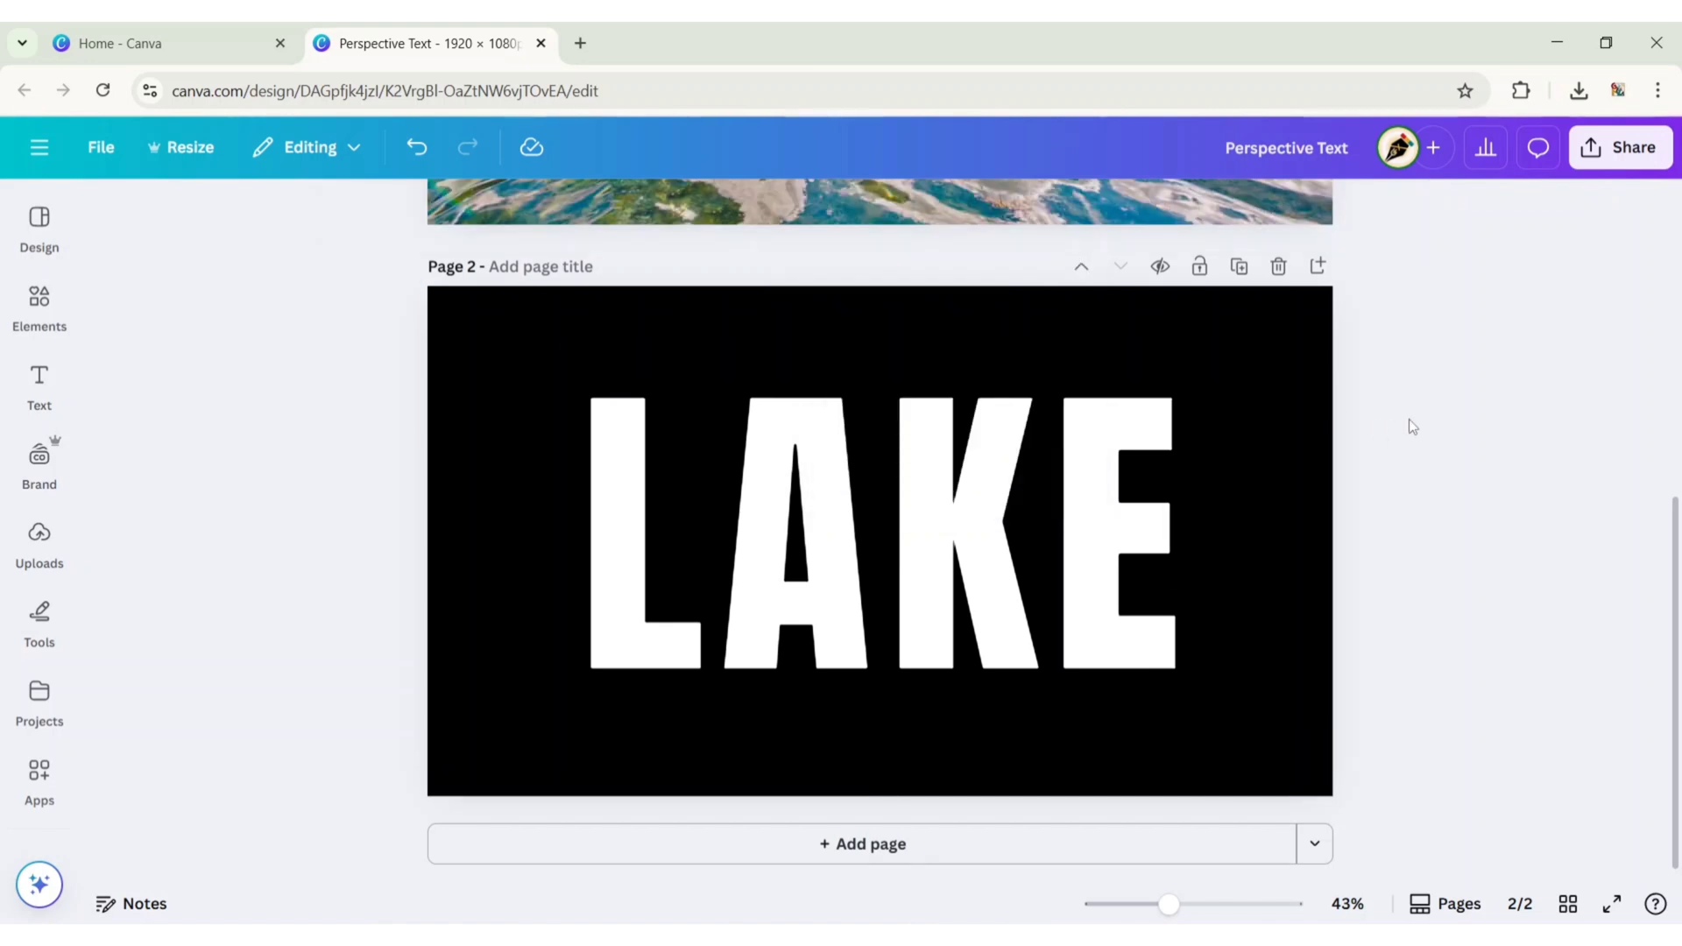
Download only page 2 as a PNG with a transparent background.
click(1593, 164)
click(1285, 601)
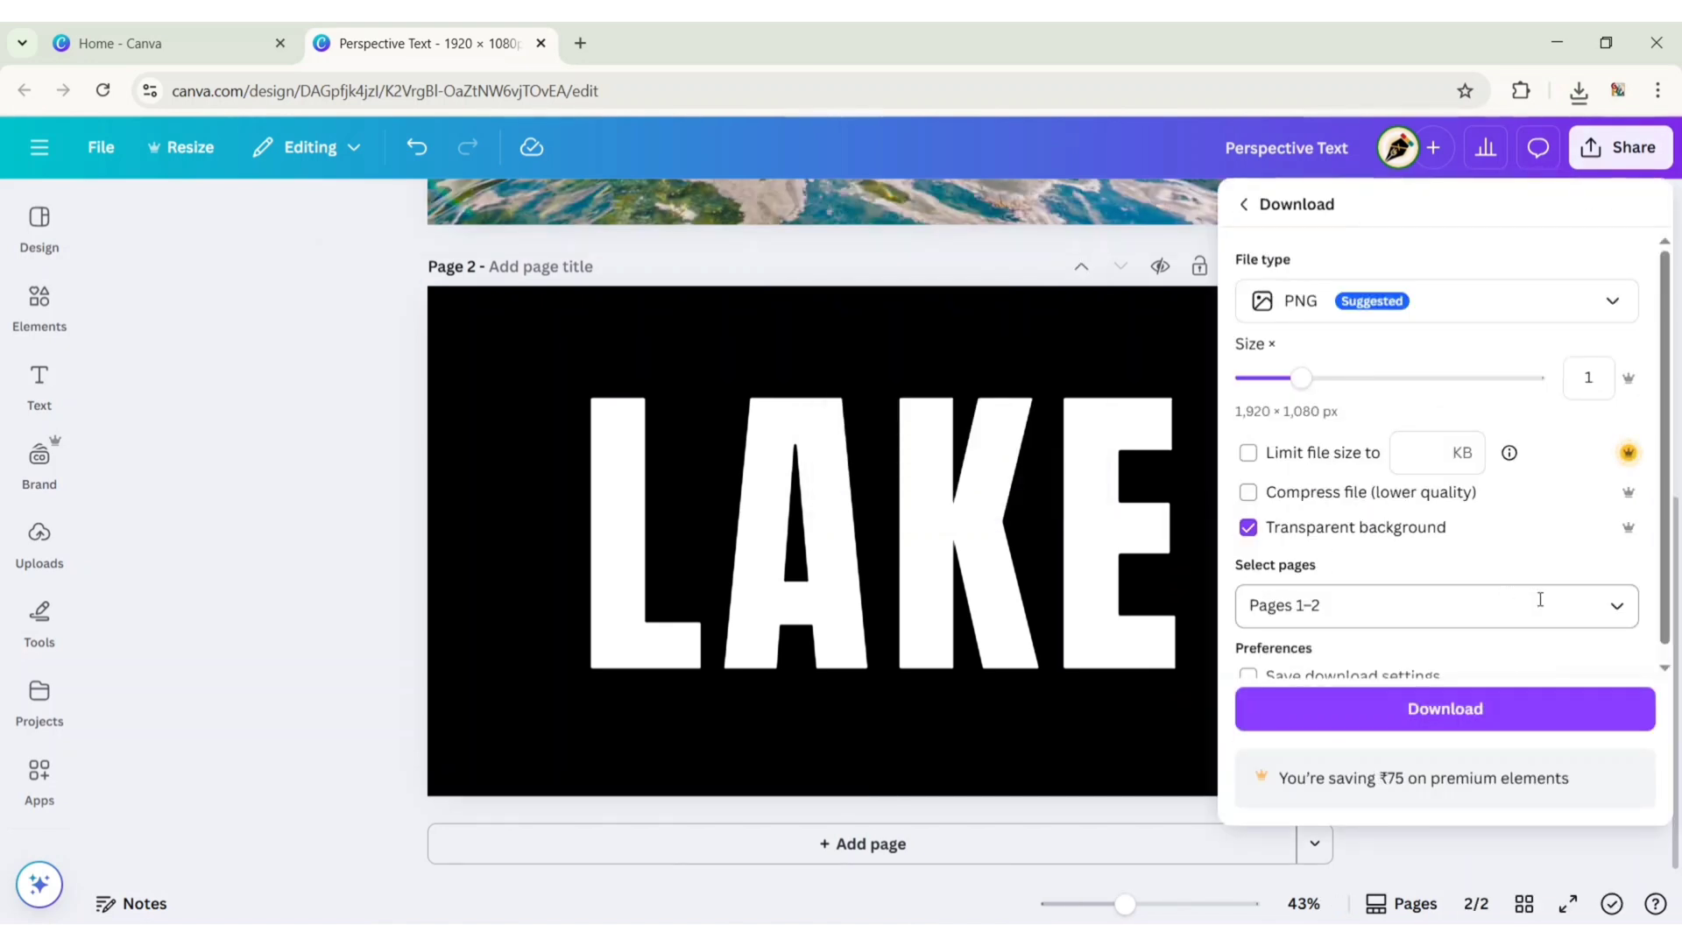
click(1617, 606)
click(1354, 317)
click(1427, 543)
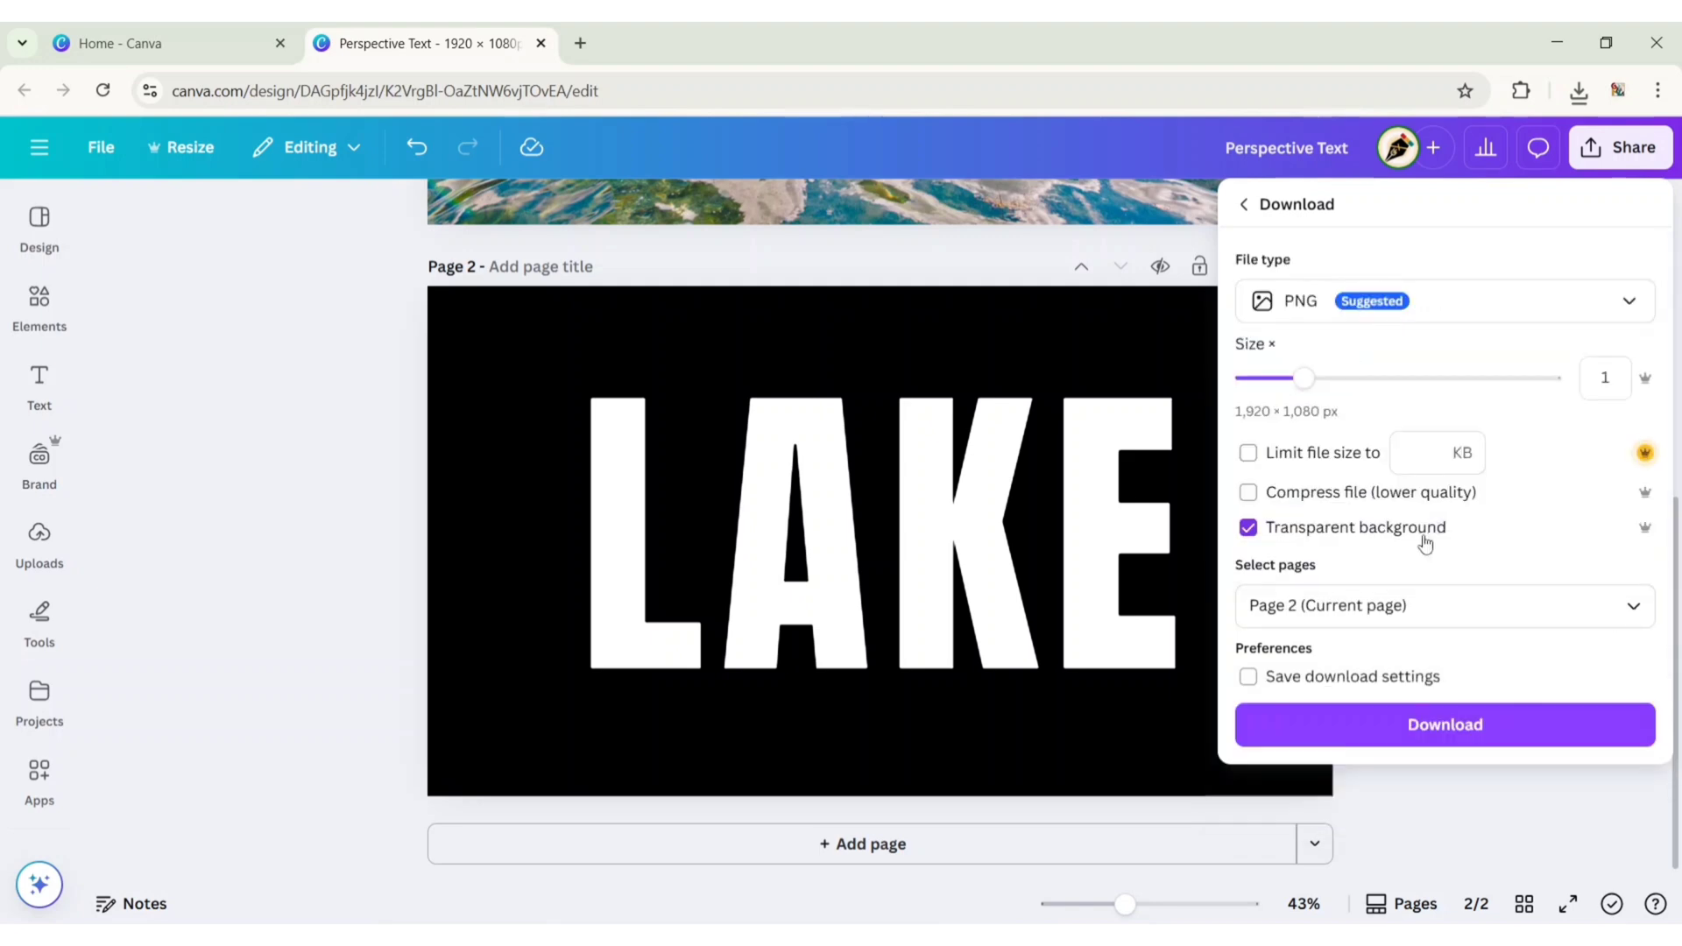
click(1408, 724)
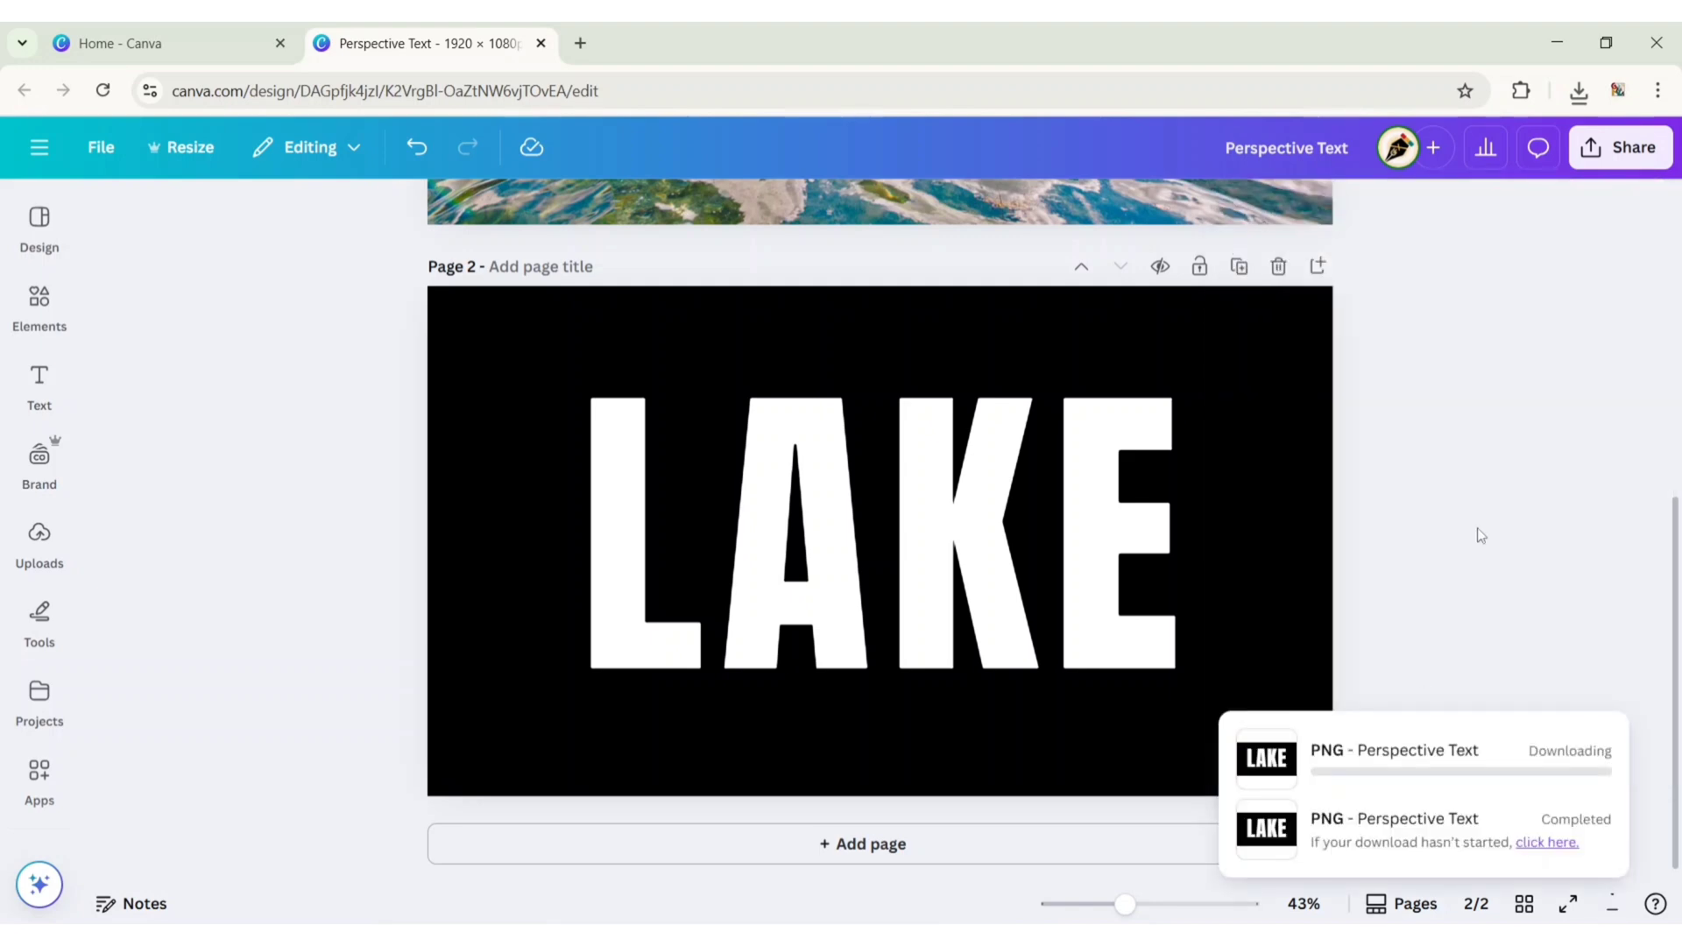
click(1587, 276)
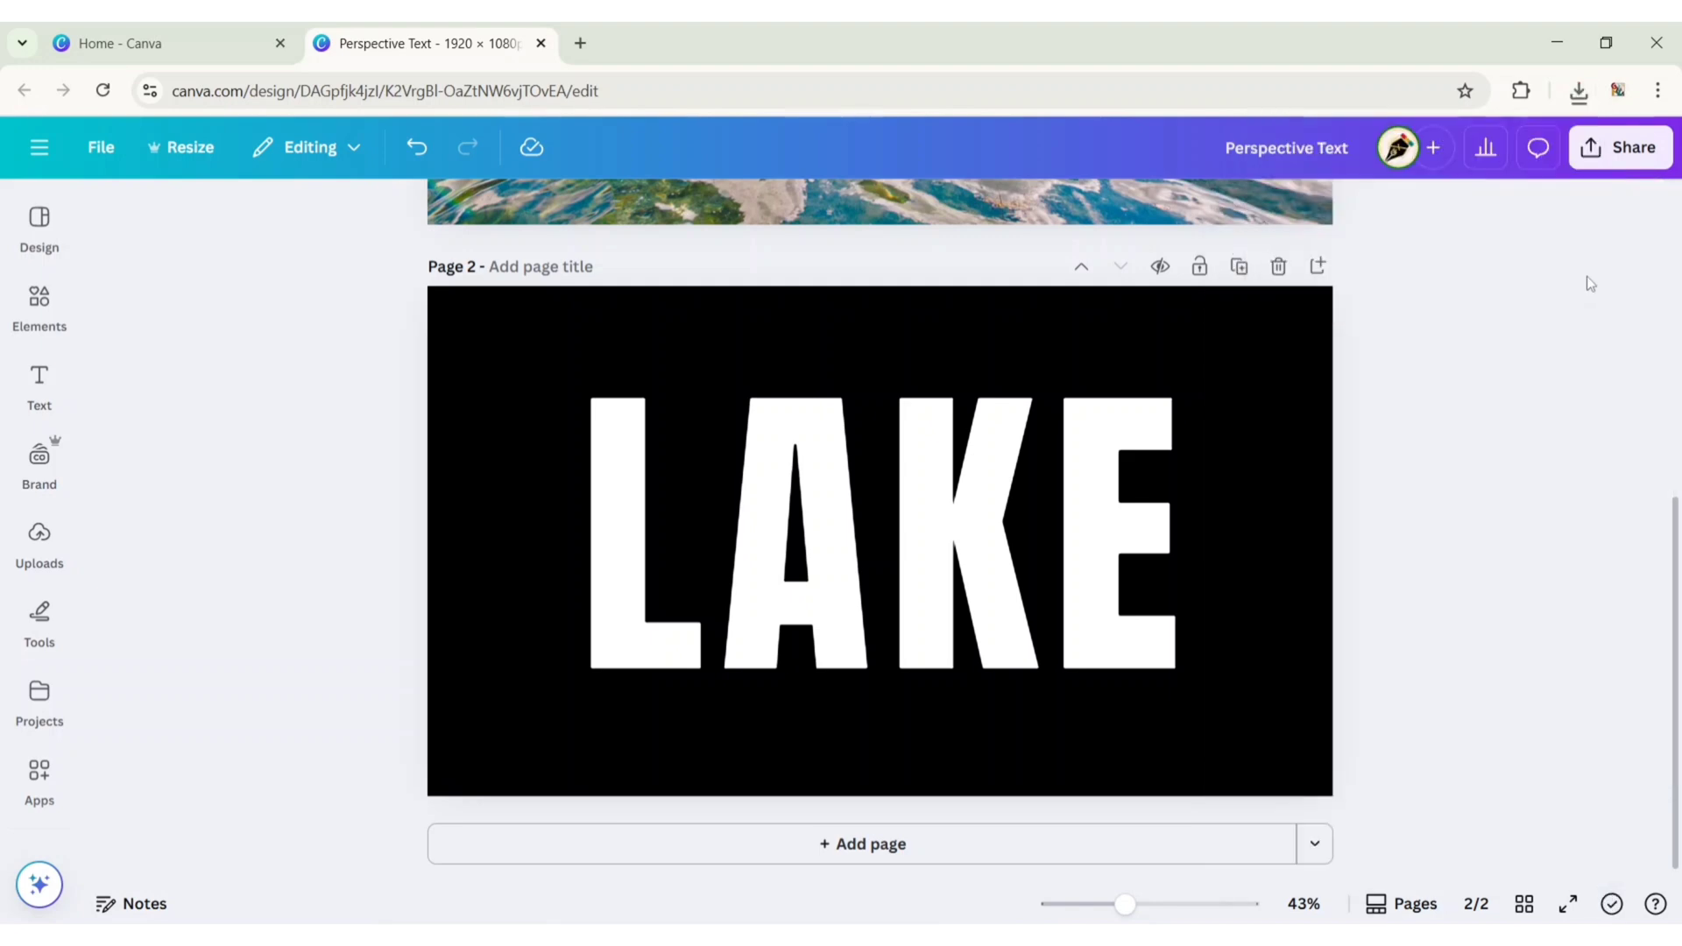
Return to page 1, search the apps for Image Transform and open the Transform Image app.
scroll(1587, 277, up, 5)
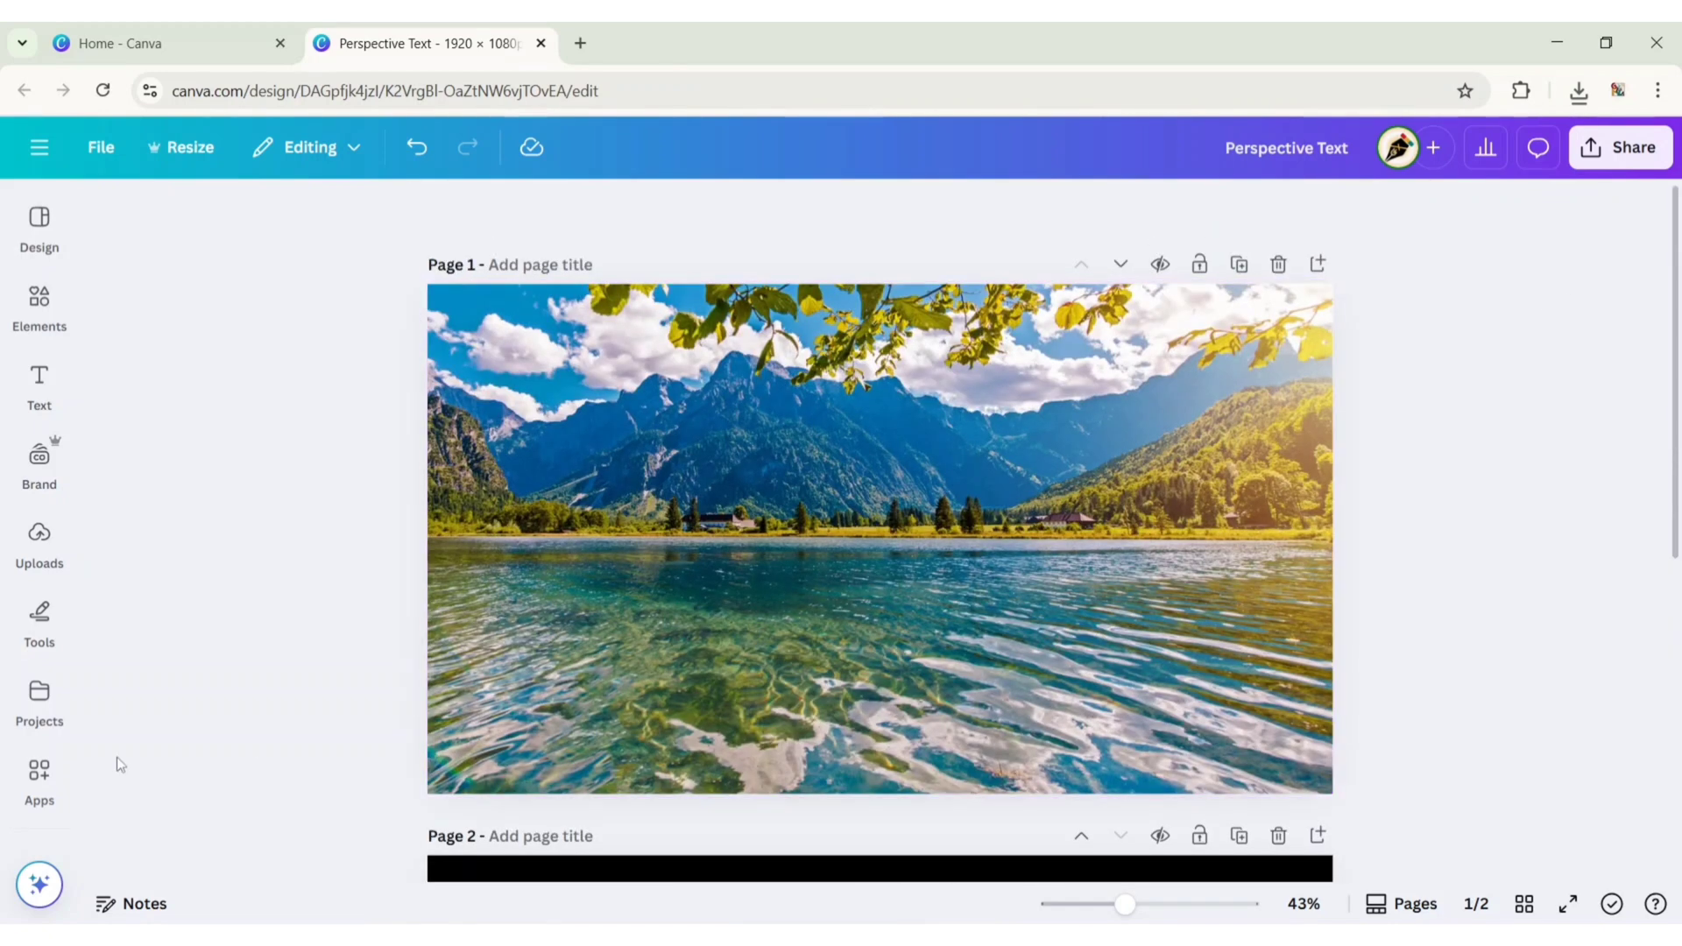
click(39, 775)
text(Image Transform)
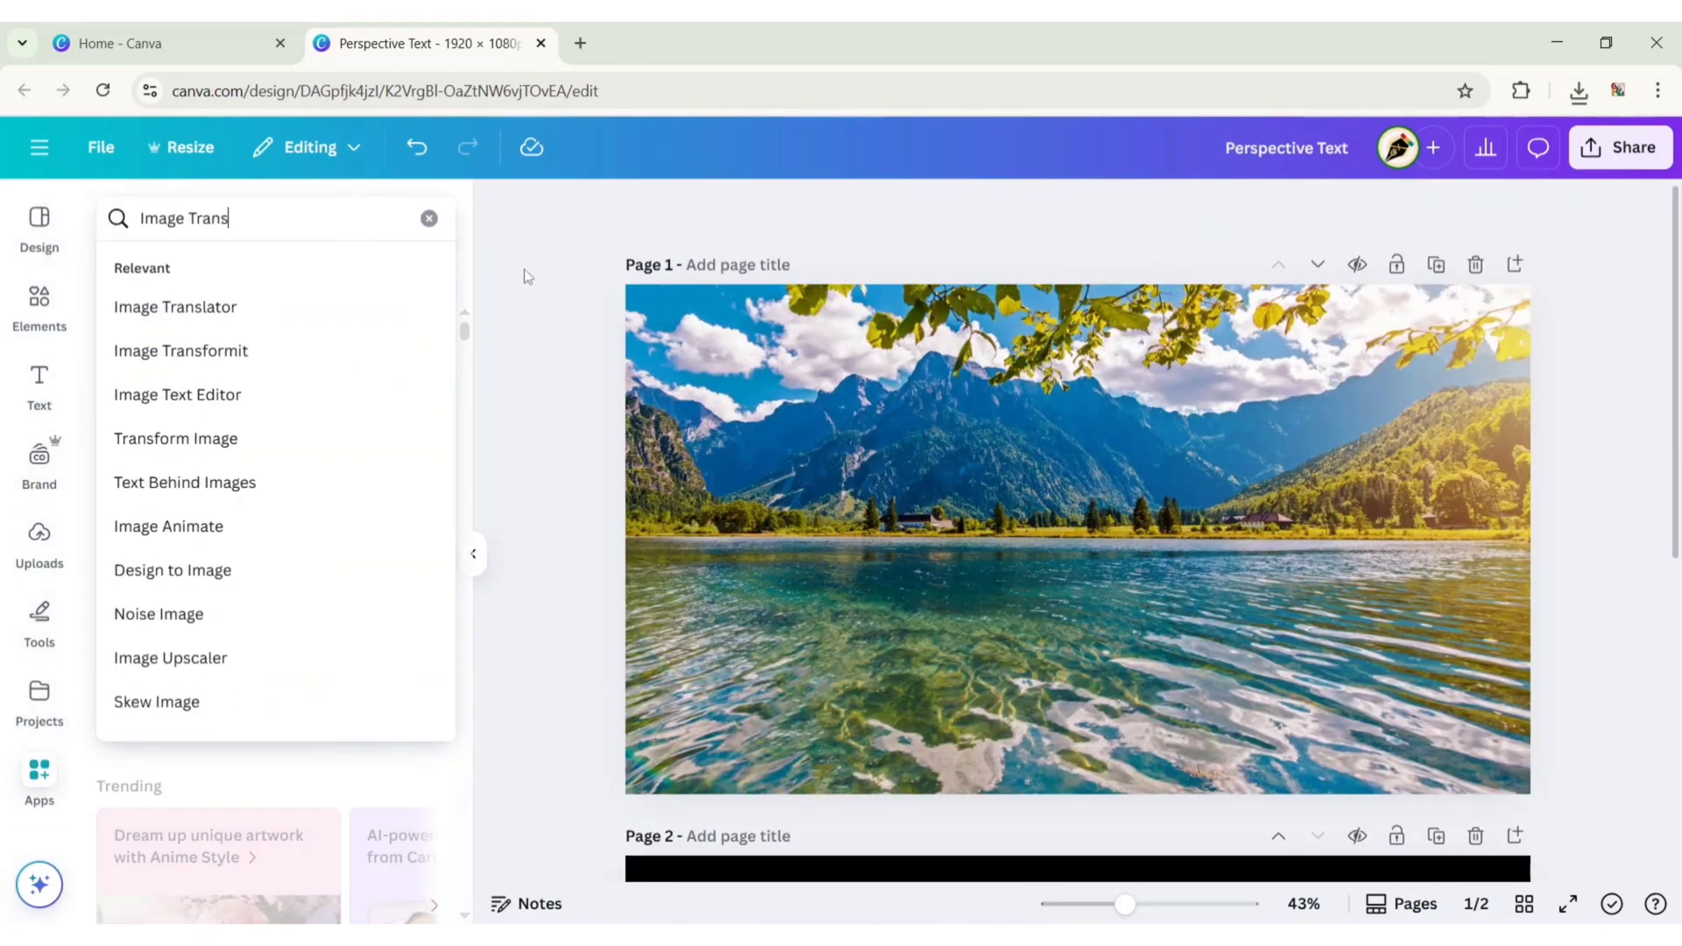
key(Return)
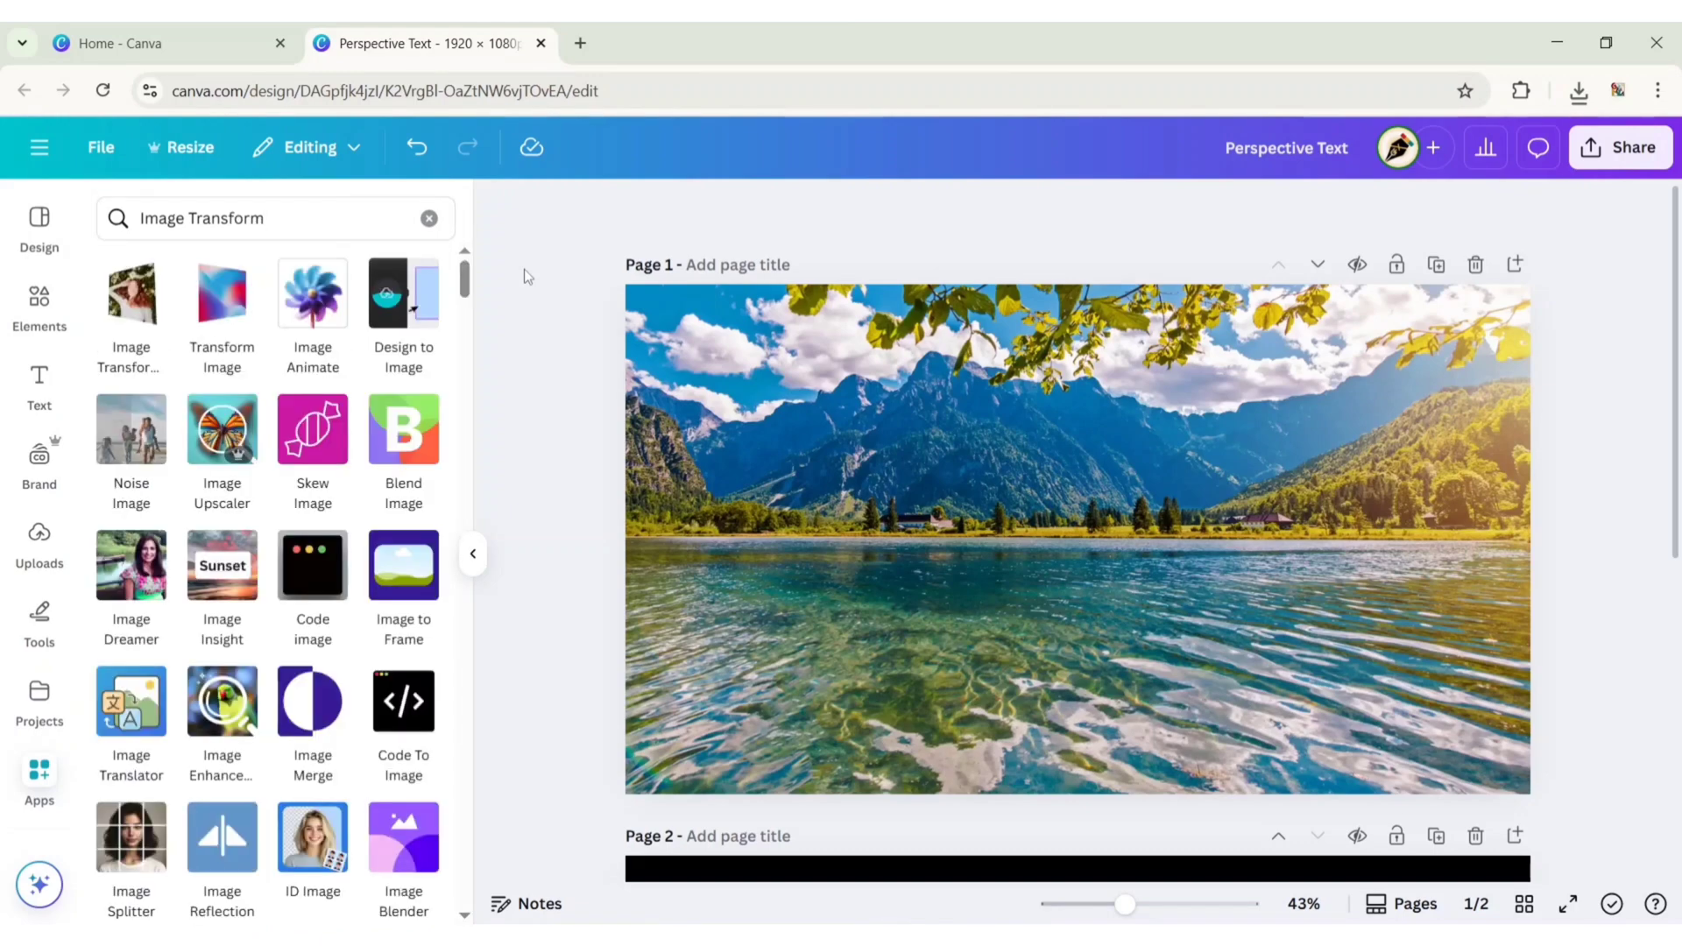
click(221, 296)
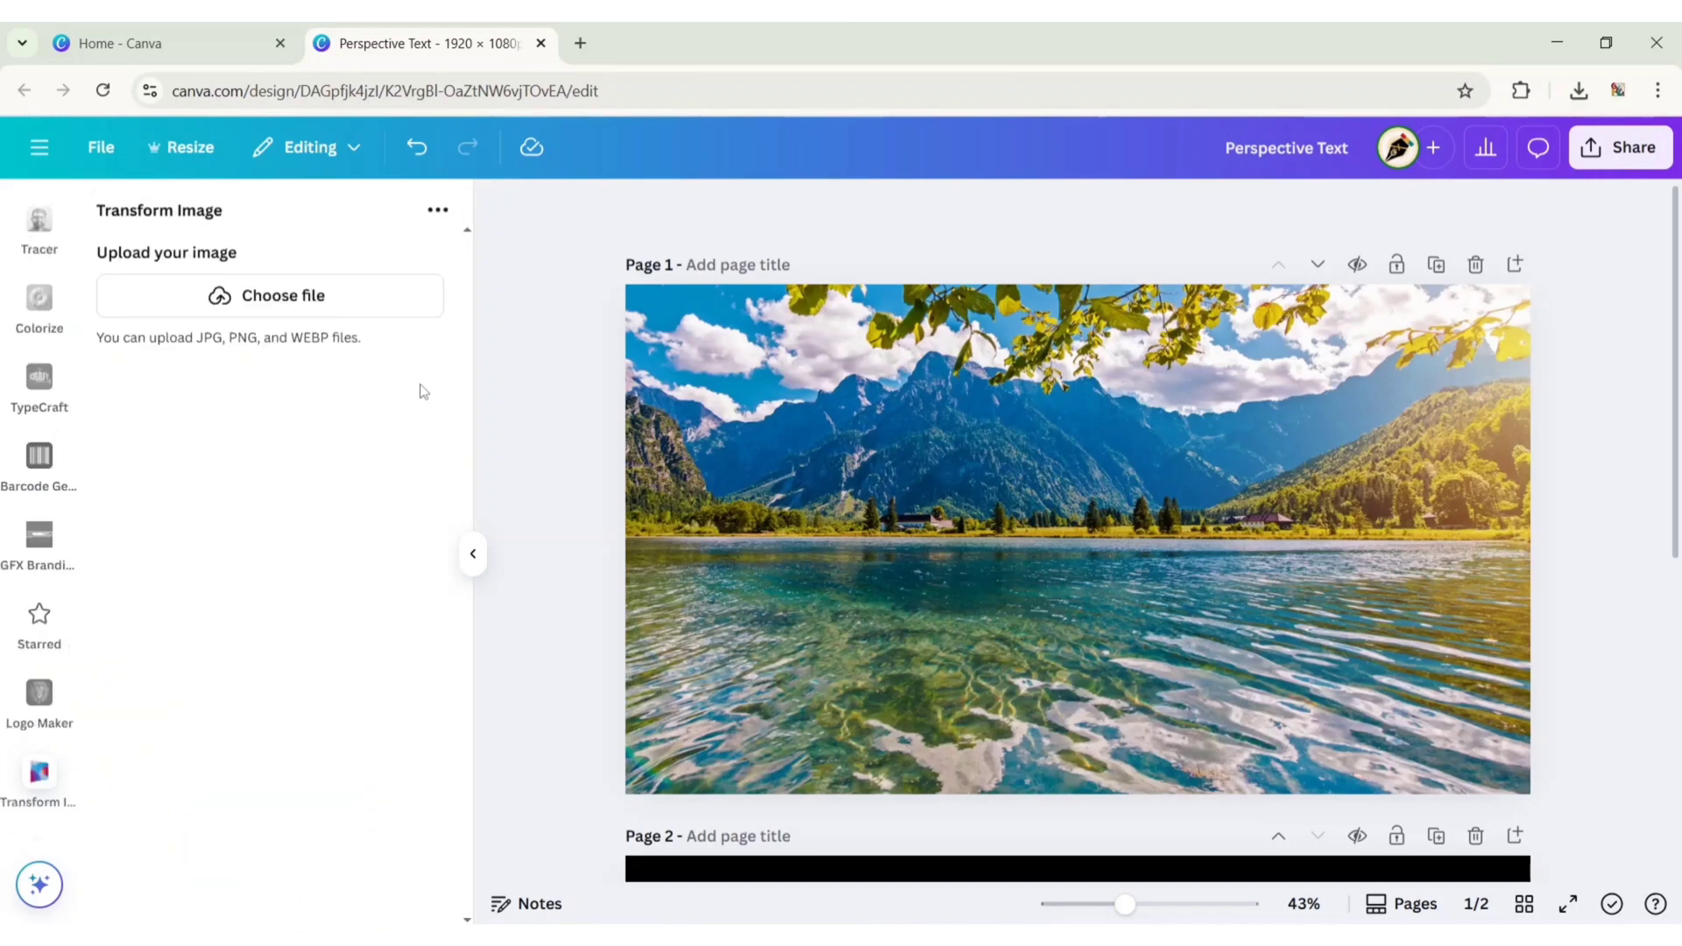
Load Lake.png from Downloads into Transform Image and, at a zoom of 0.25, turn the text so its left side looks nearer.
click(308, 303)
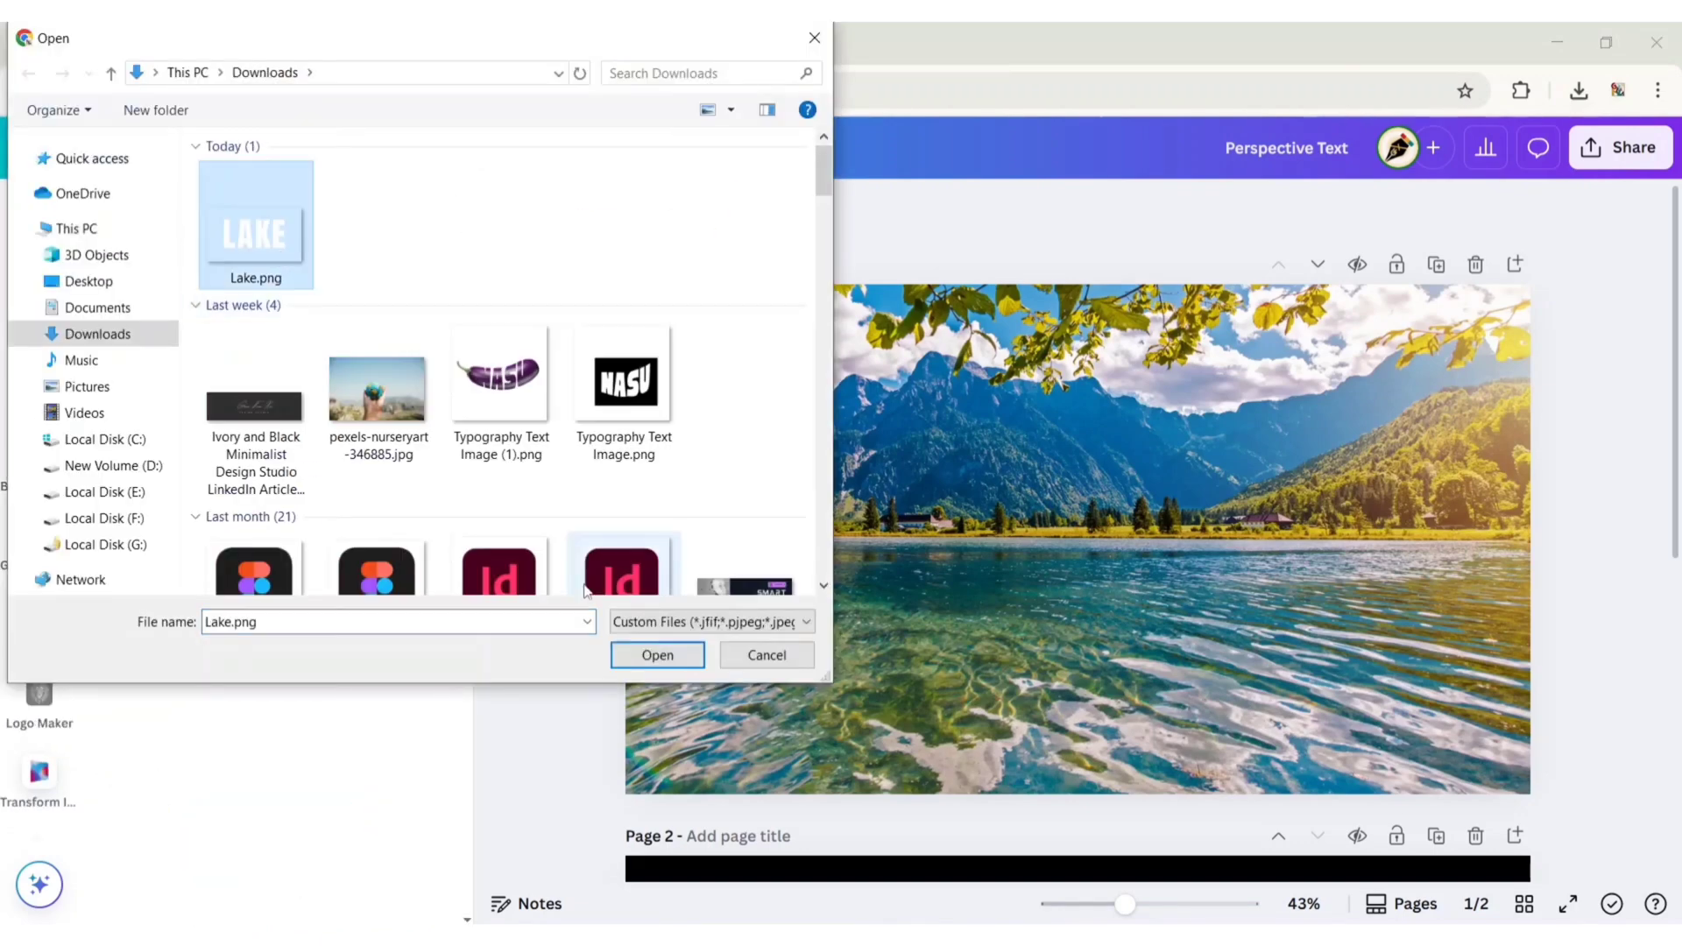
click(649, 657)
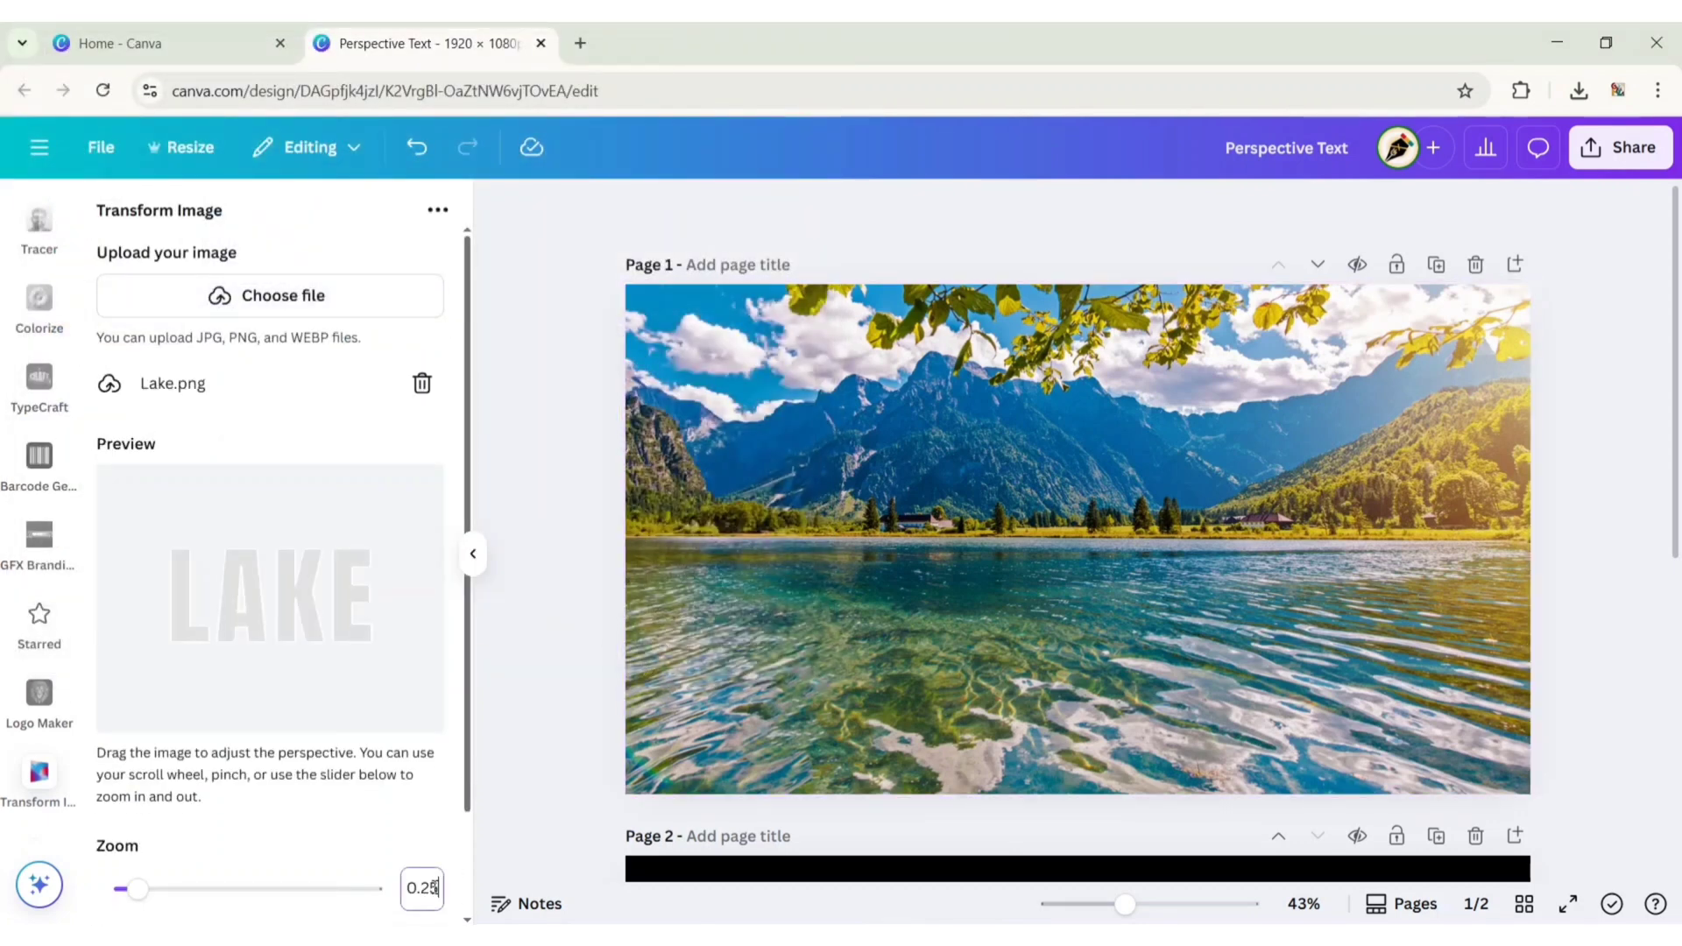
key(Return)
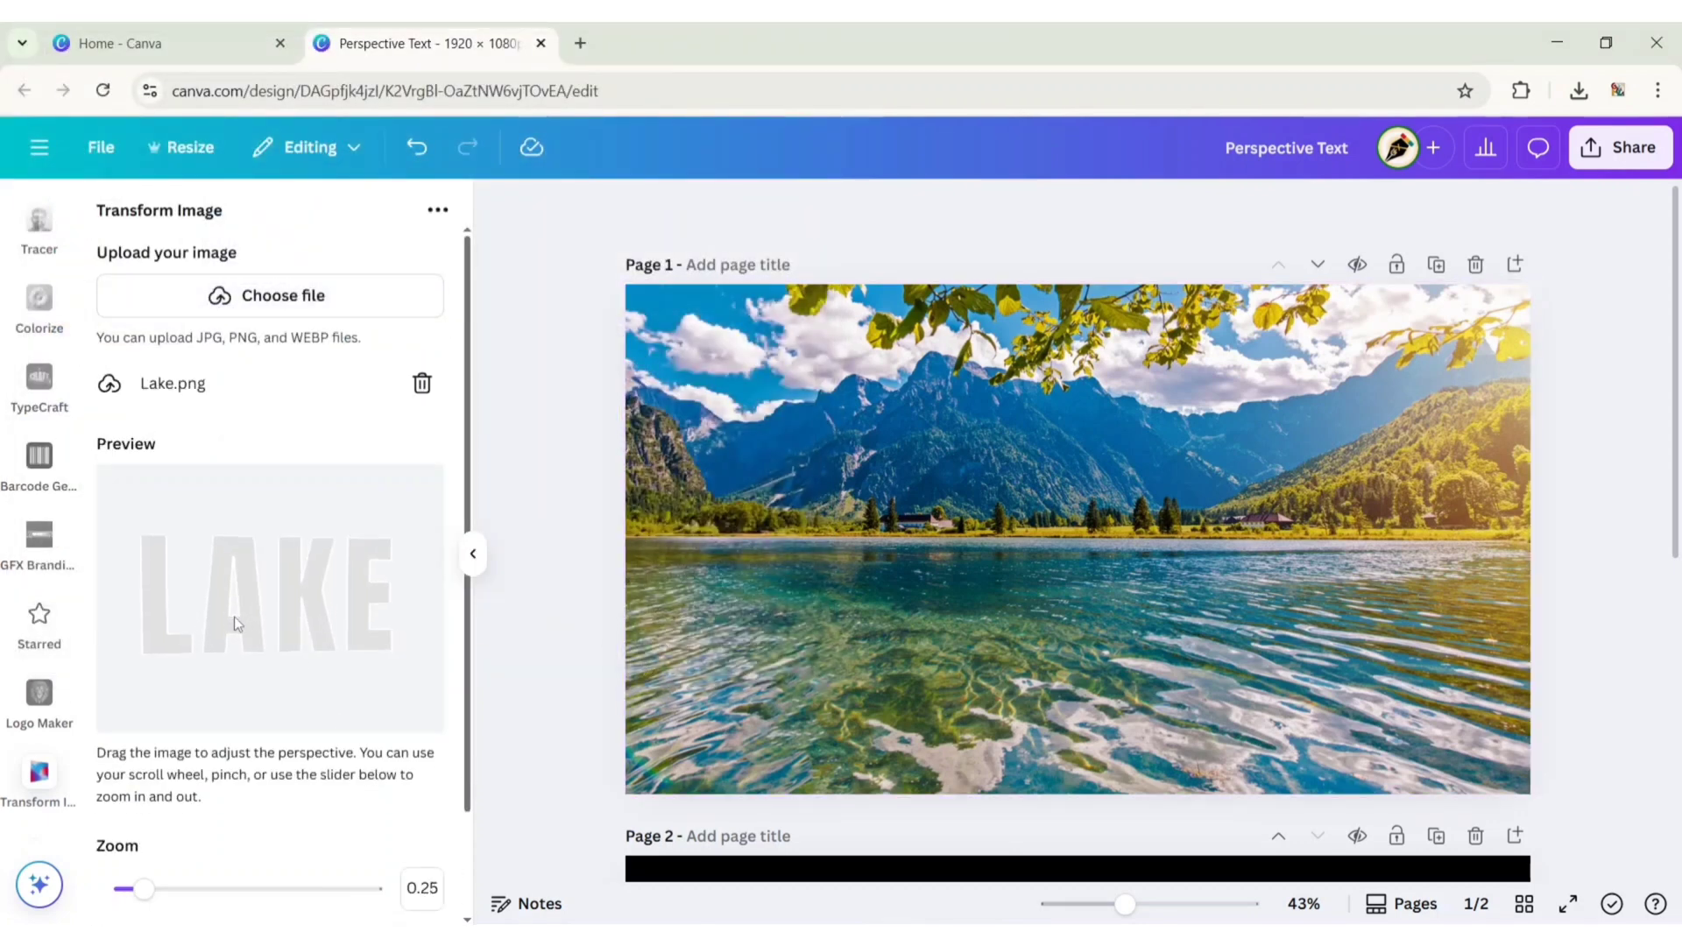
drag(234, 616, 261, 622)
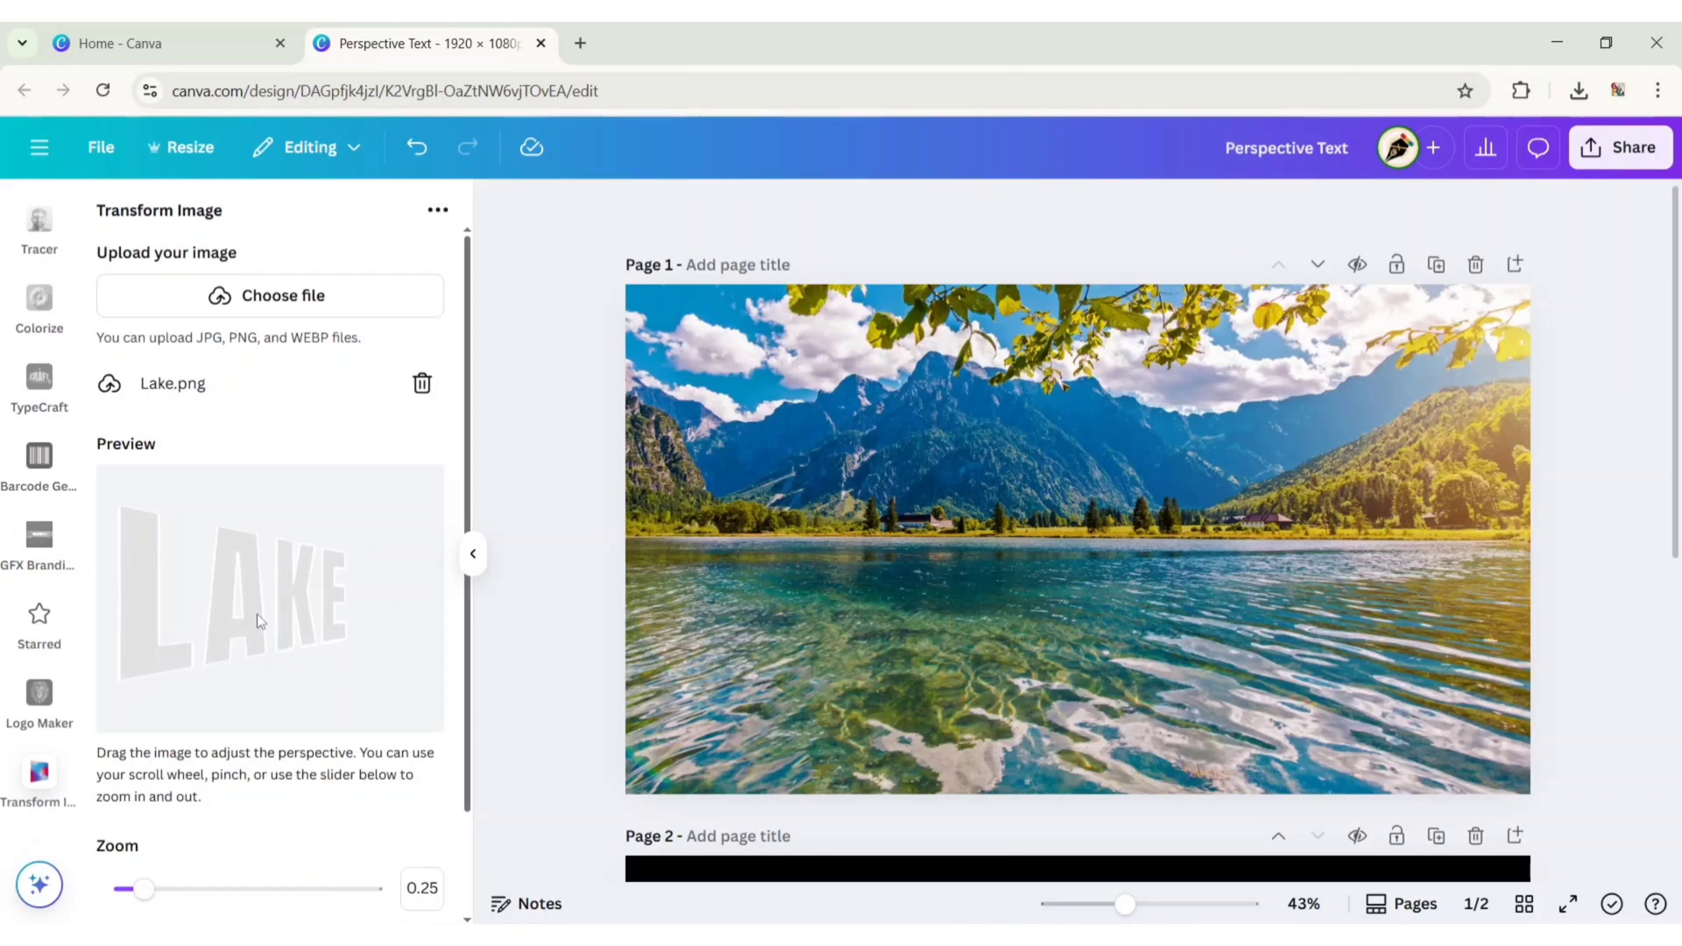
Add the perspective LAKE image to page 1 and move it over the left half of the lake photo.
scroll(298, 876, down, 2)
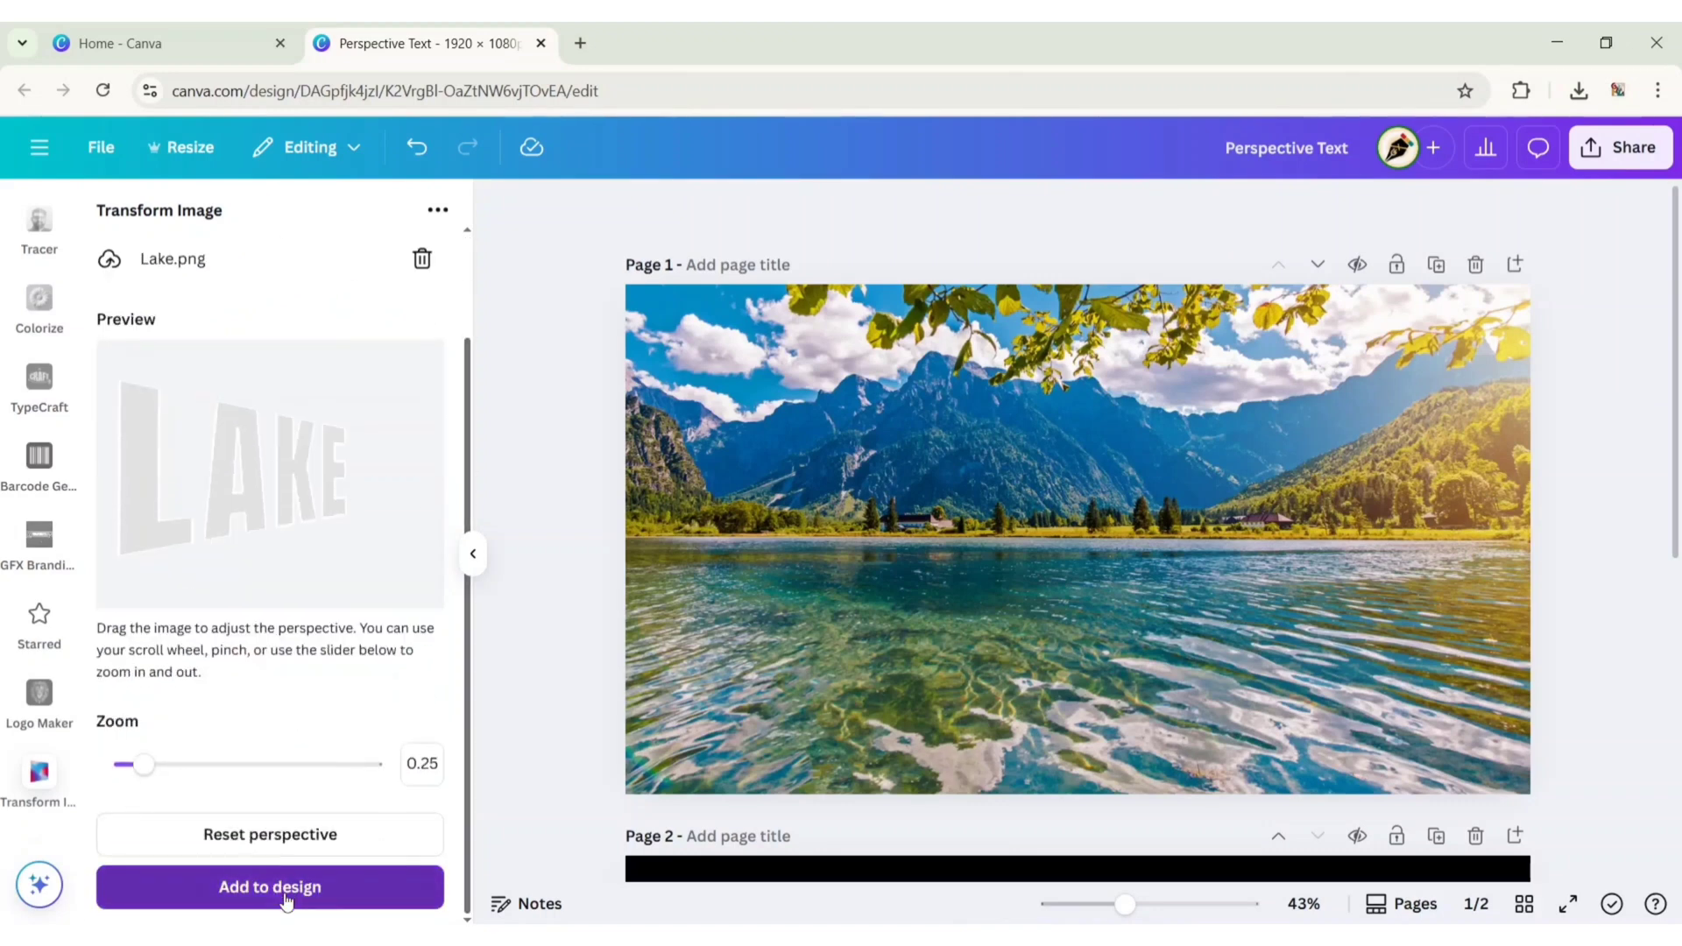
click(298, 881)
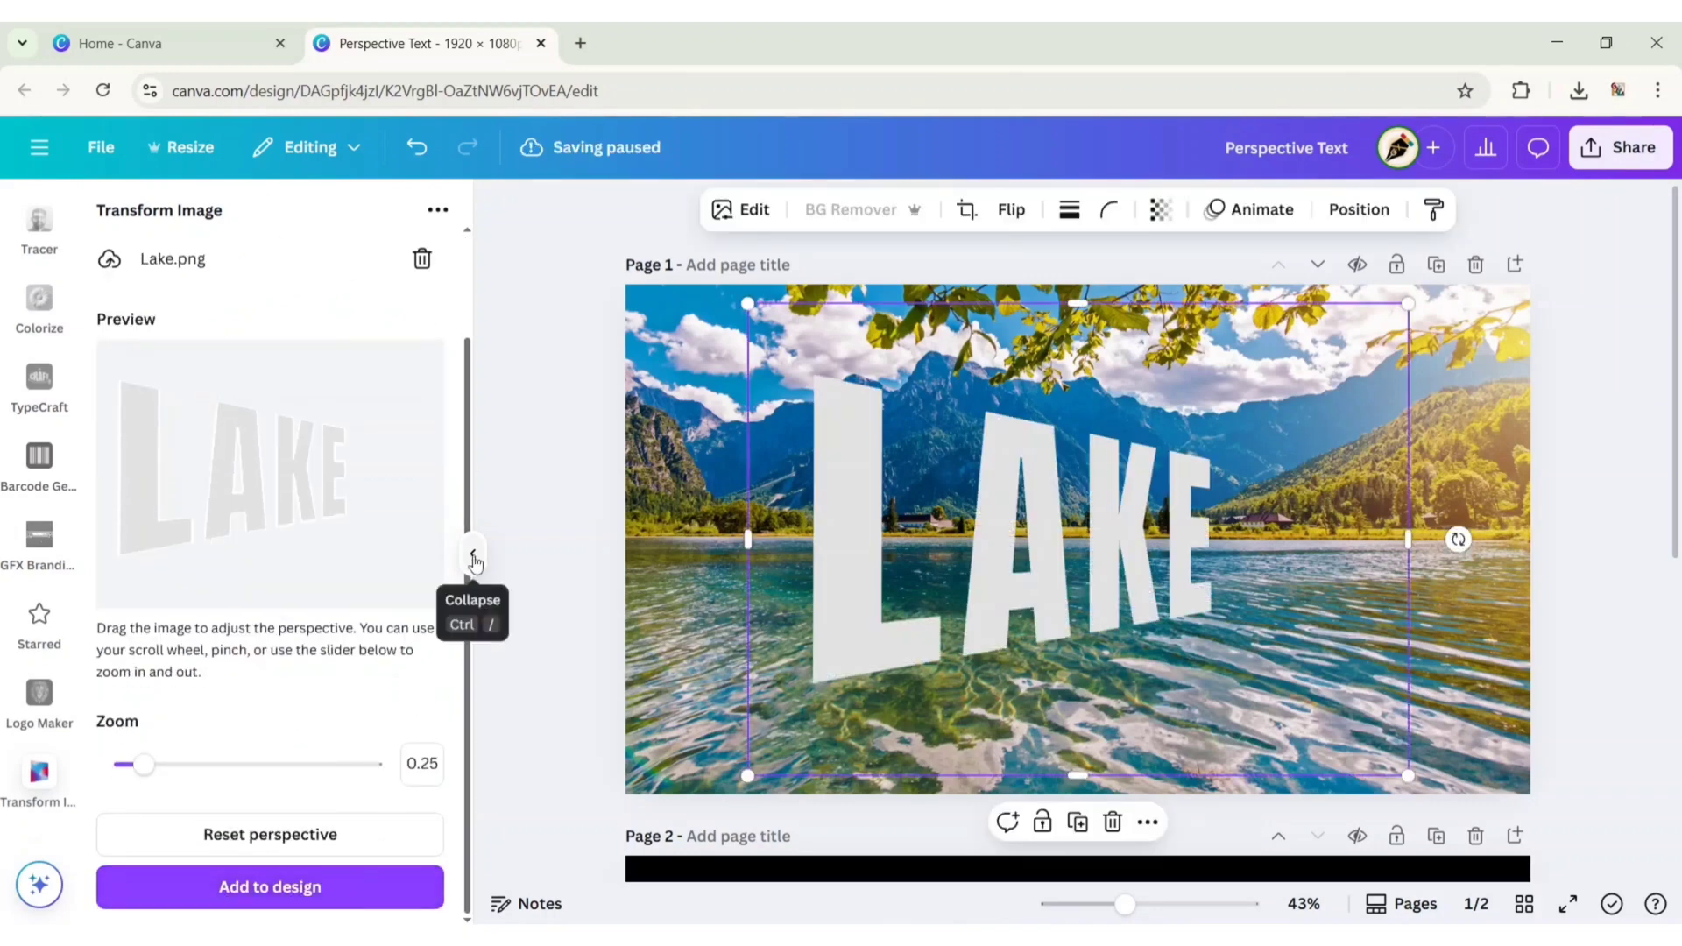
click(473, 554)
drag(1210, 775, 1148, 733)
drag(834, 515, 841, 531)
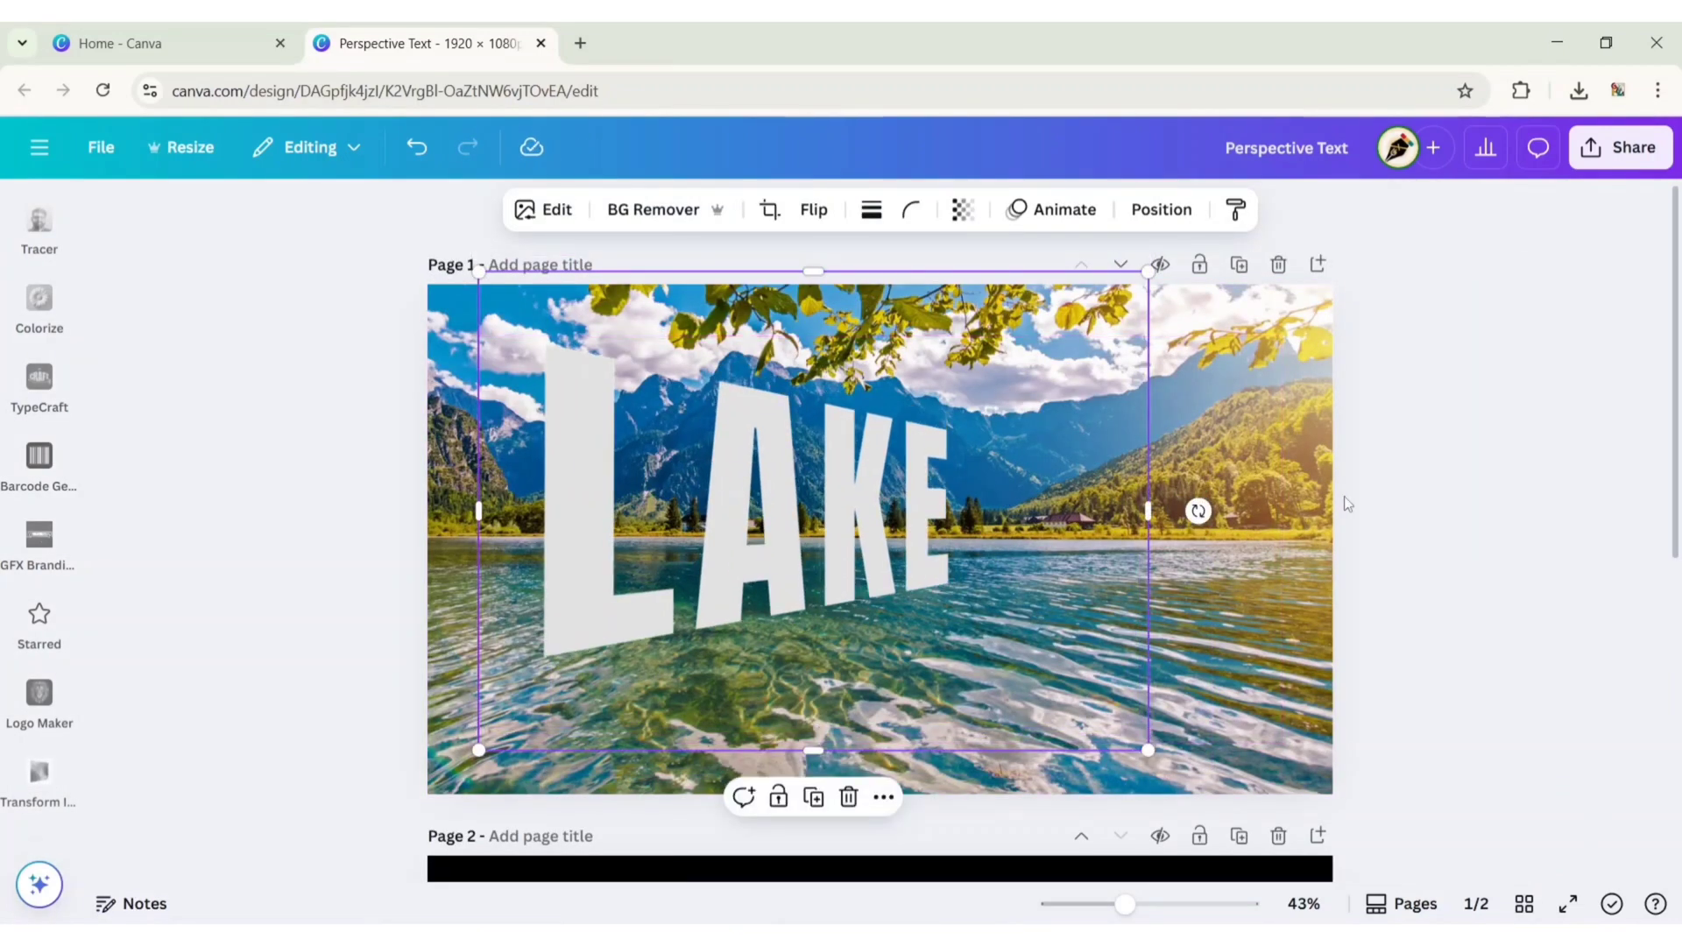
Apply a custom Duotone effect to the LAKE image with both highlights and shadows set to white (ffffff).
click(556, 211)
scroll(267, 614, down, 3)
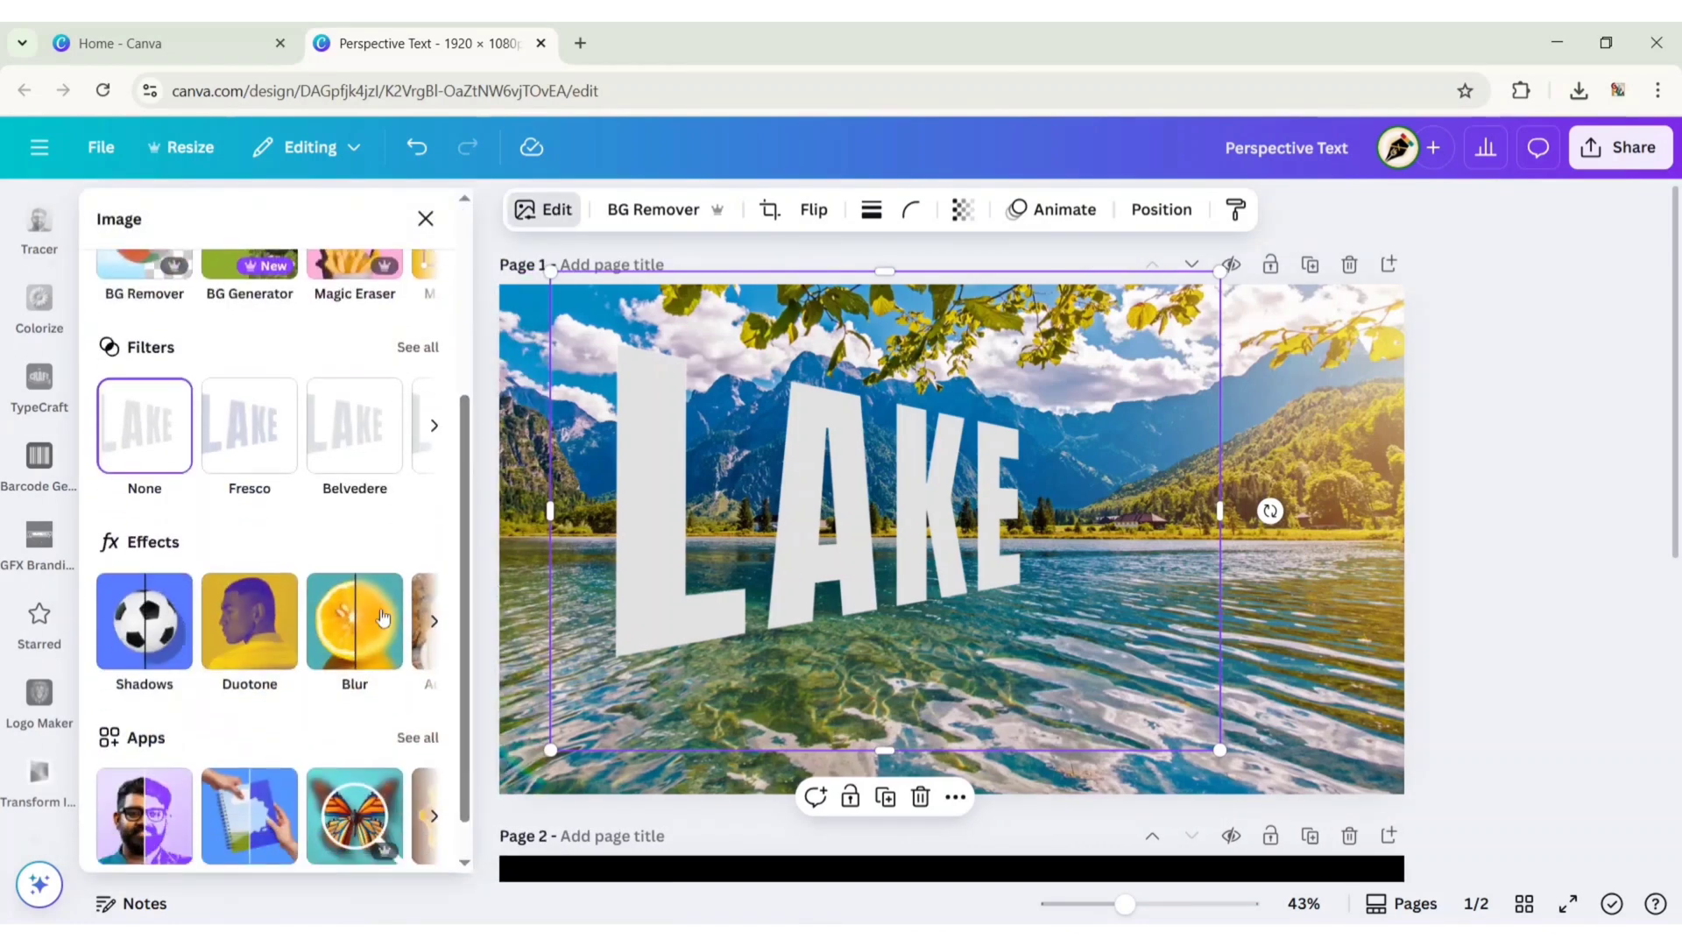
click(267, 627)
click(146, 474)
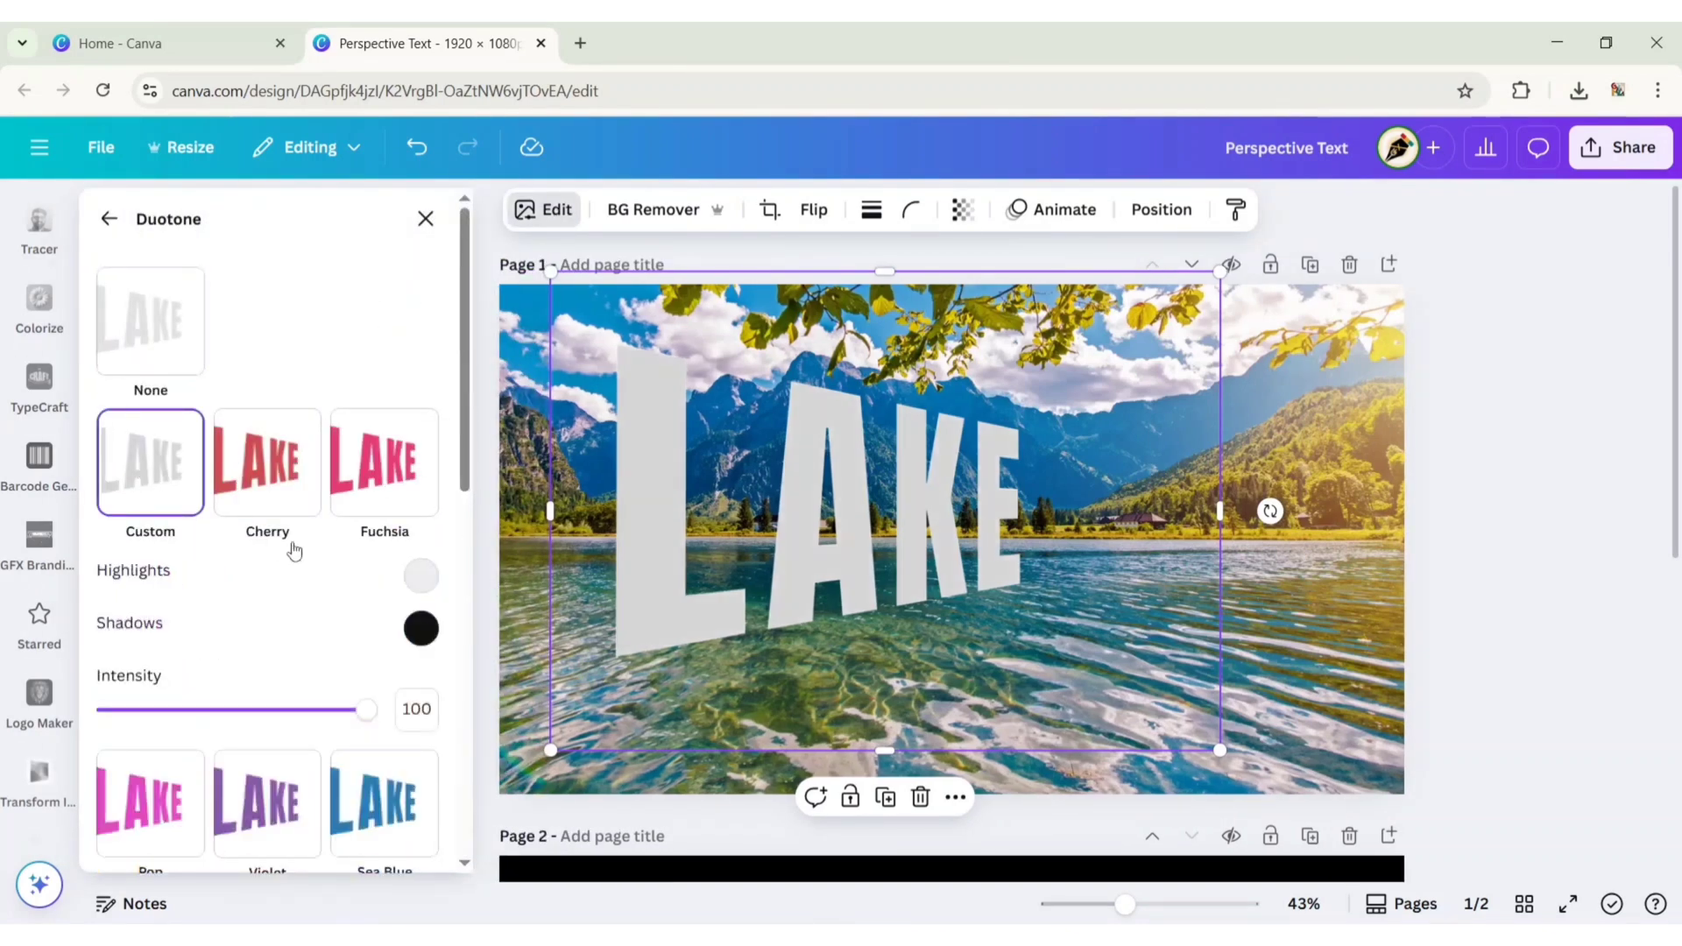
click(419, 578)
drag(450, 639, 346, 598)
click(346, 597)
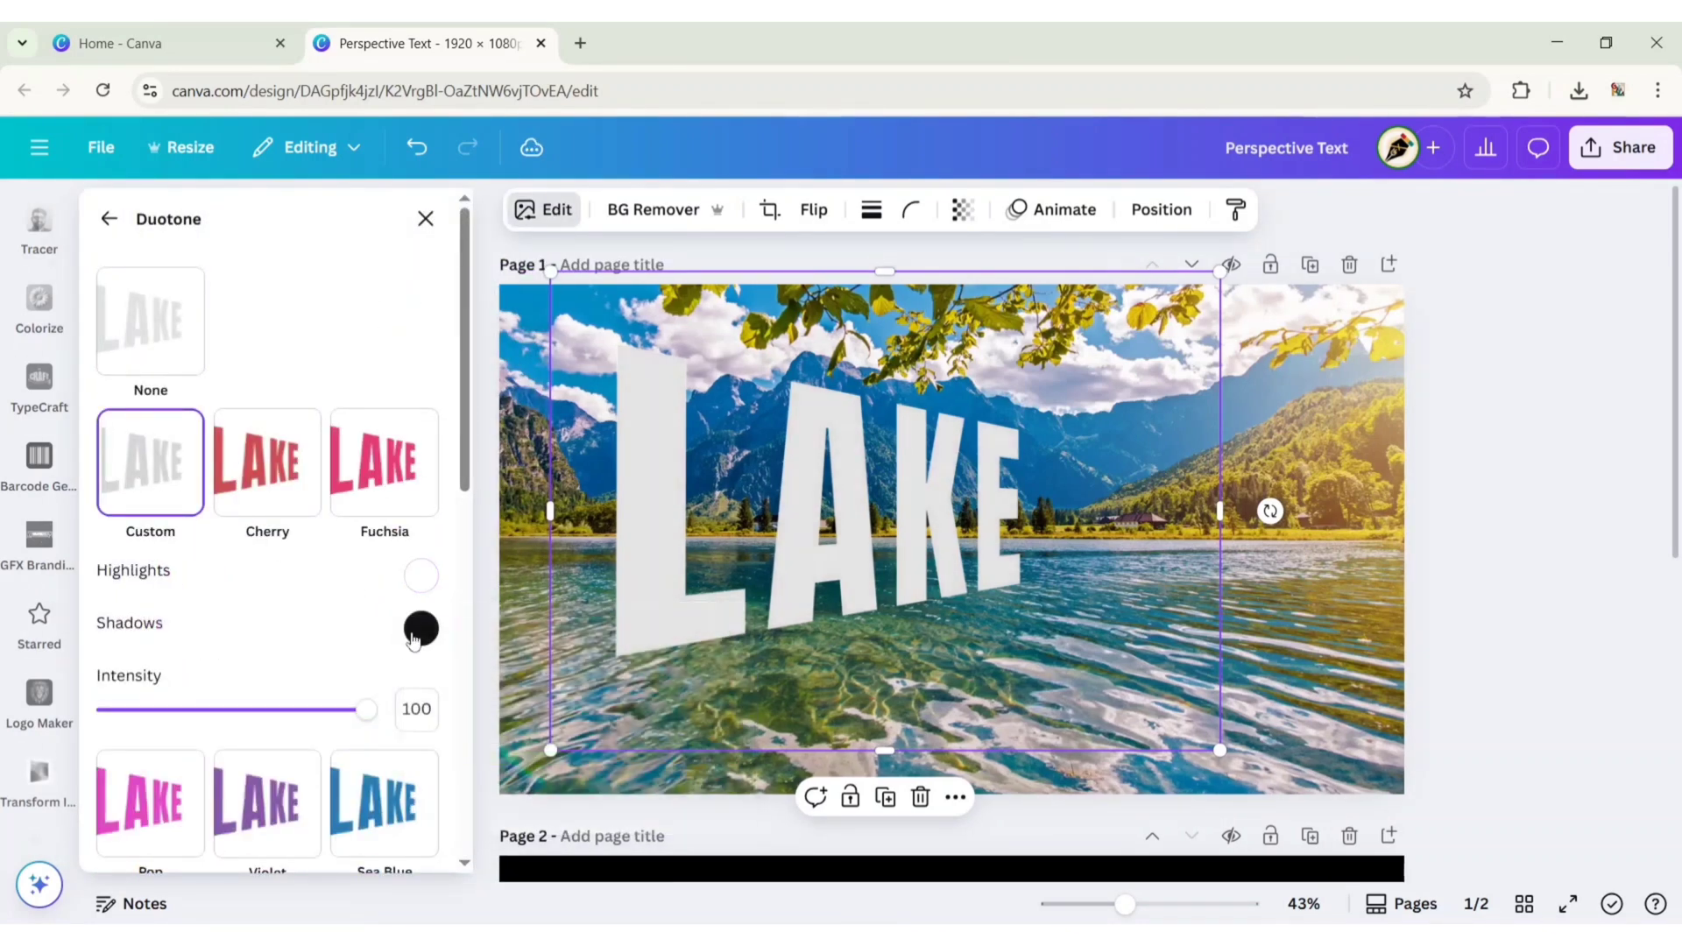
click(421, 629)
text(ffffff)
click(317, 594)
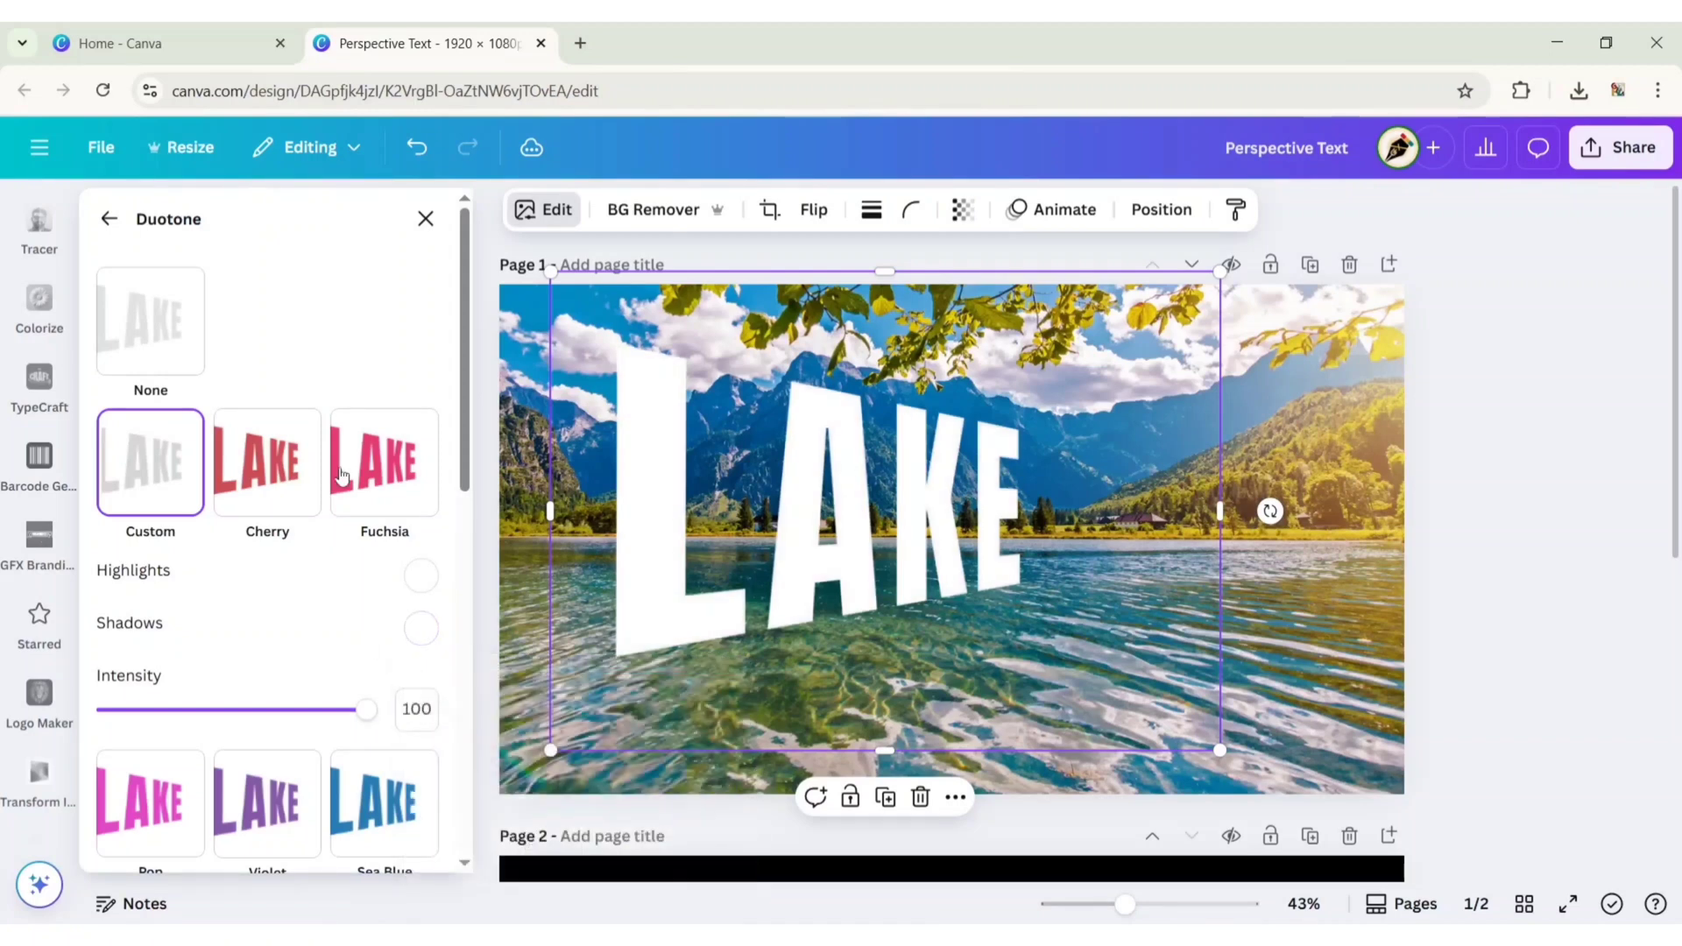
click(424, 218)
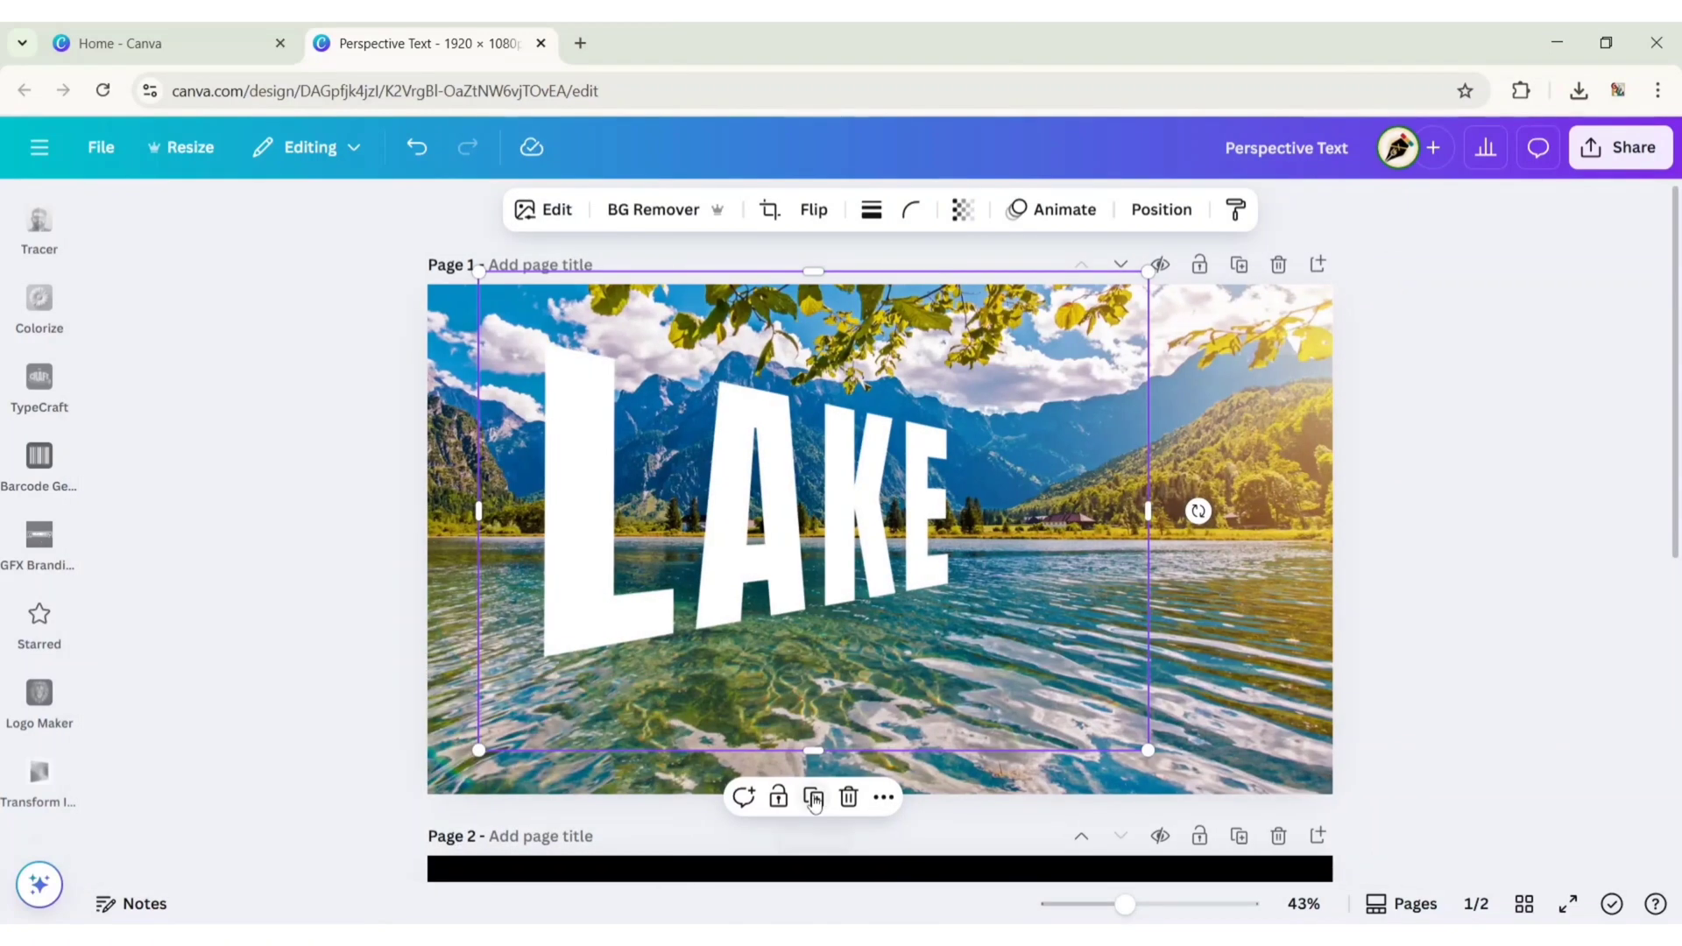
Duplicate the LAKE image, flip the copy vertically and tilt it counter-clockwise against the base of the letters as a reflection.
click(807, 210)
click(822, 311)
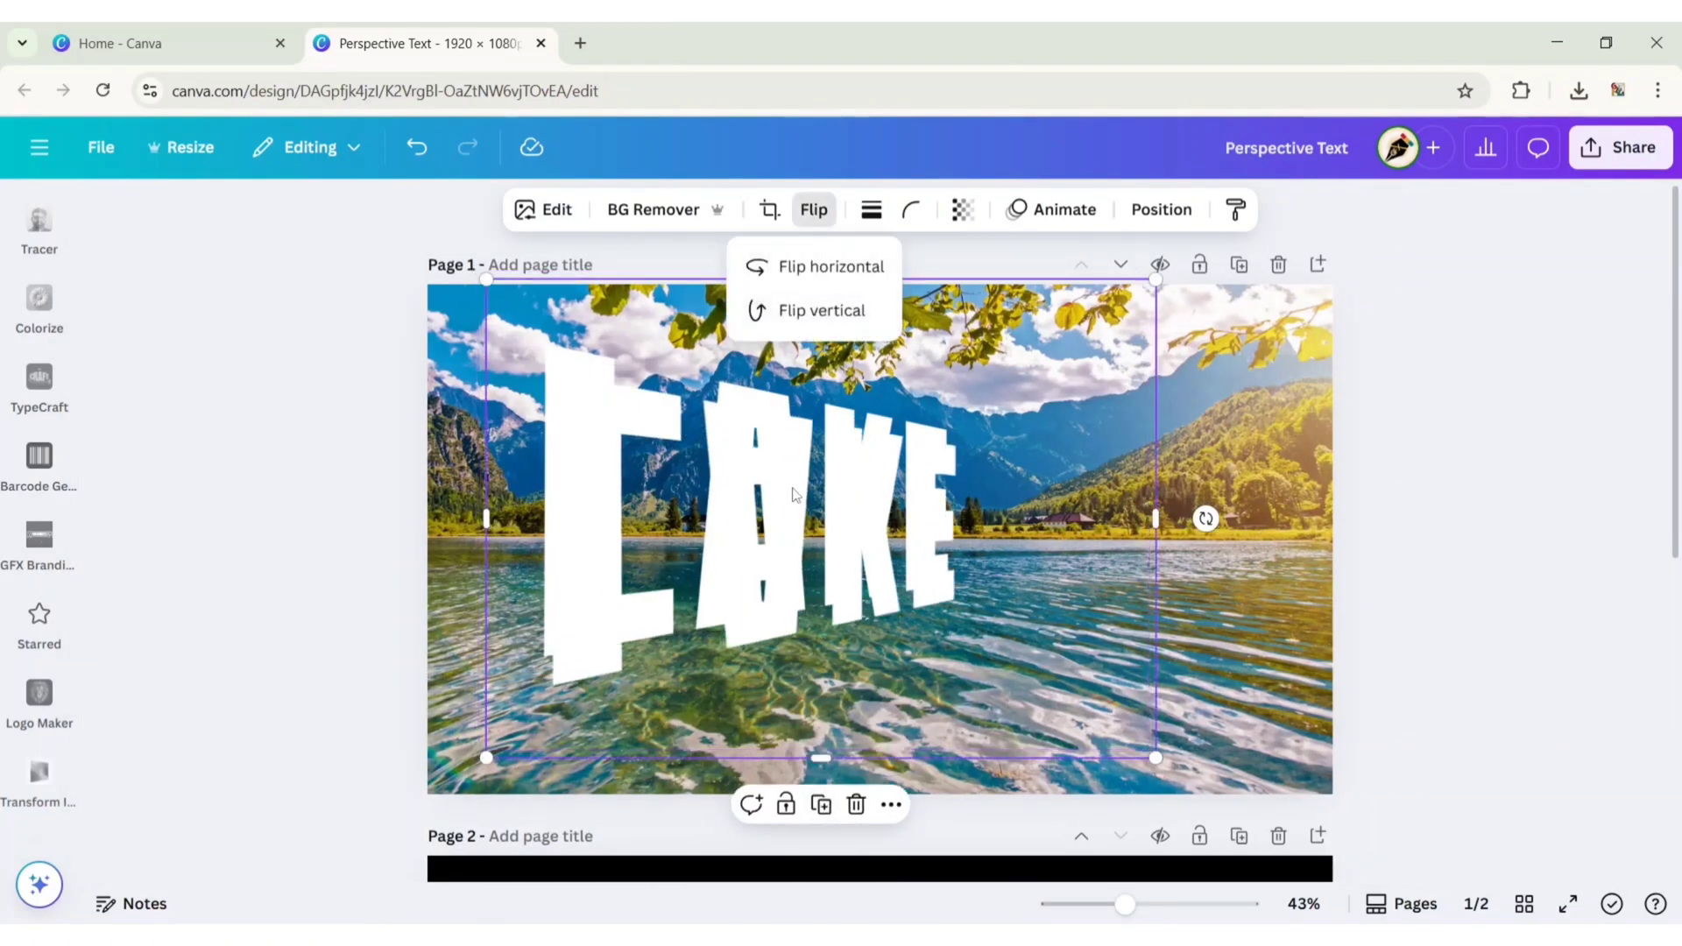
drag(1207, 519, 1213, 608)
drag(833, 649, 832, 656)
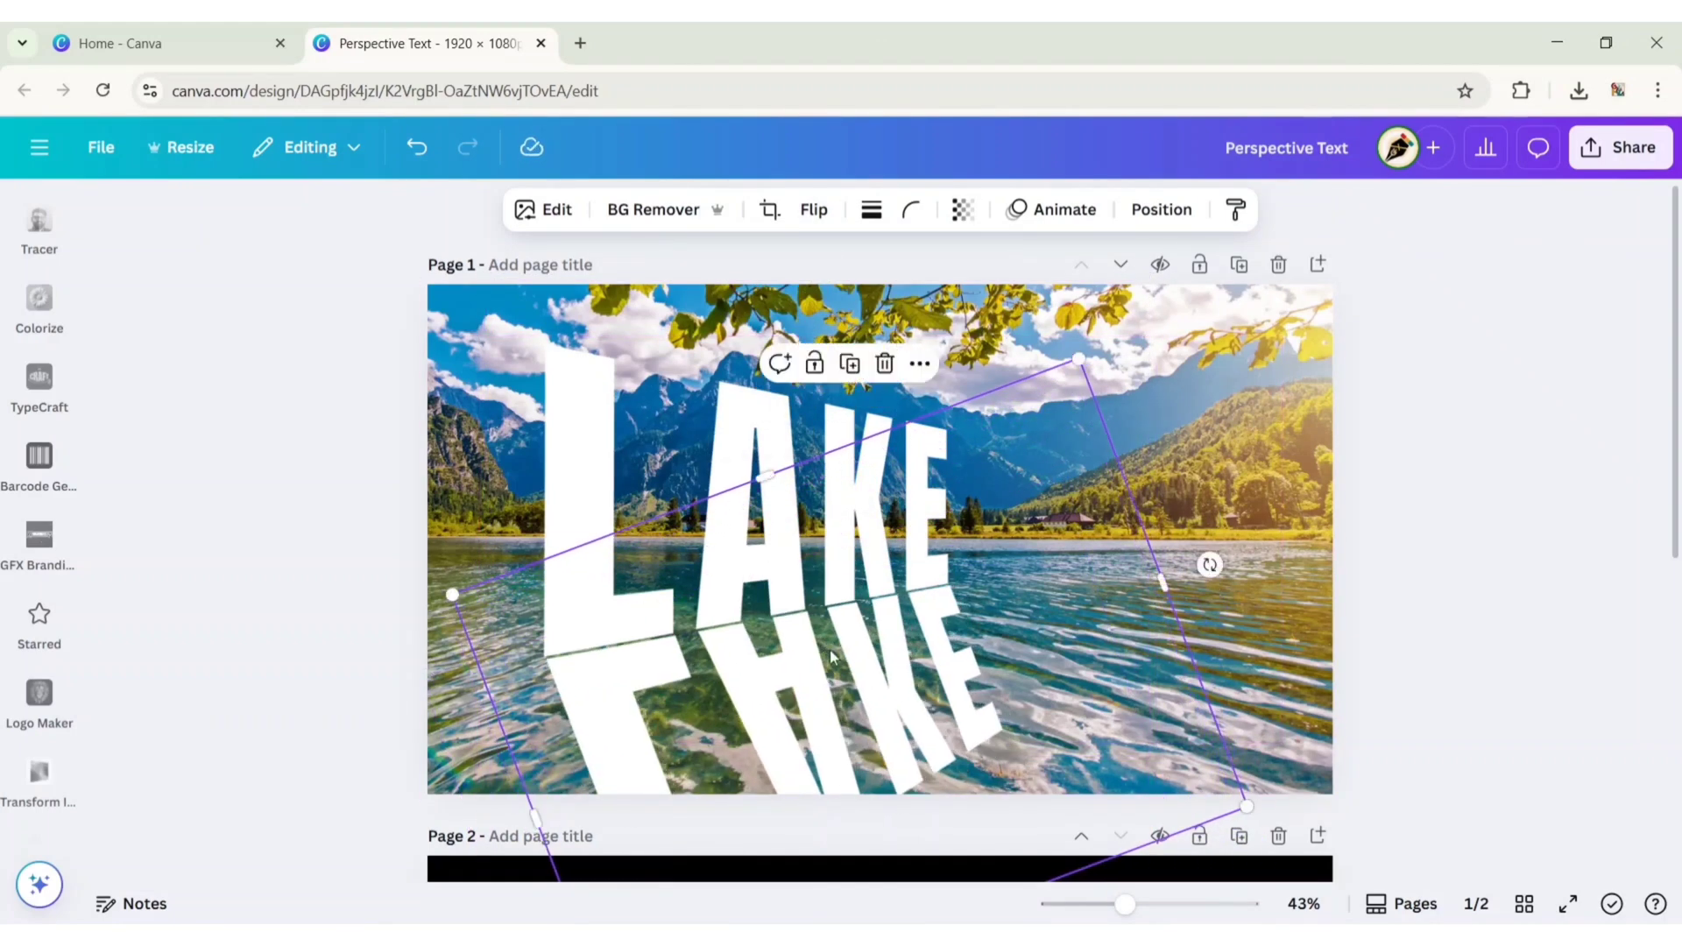
click(1487, 513)
click(906, 713)
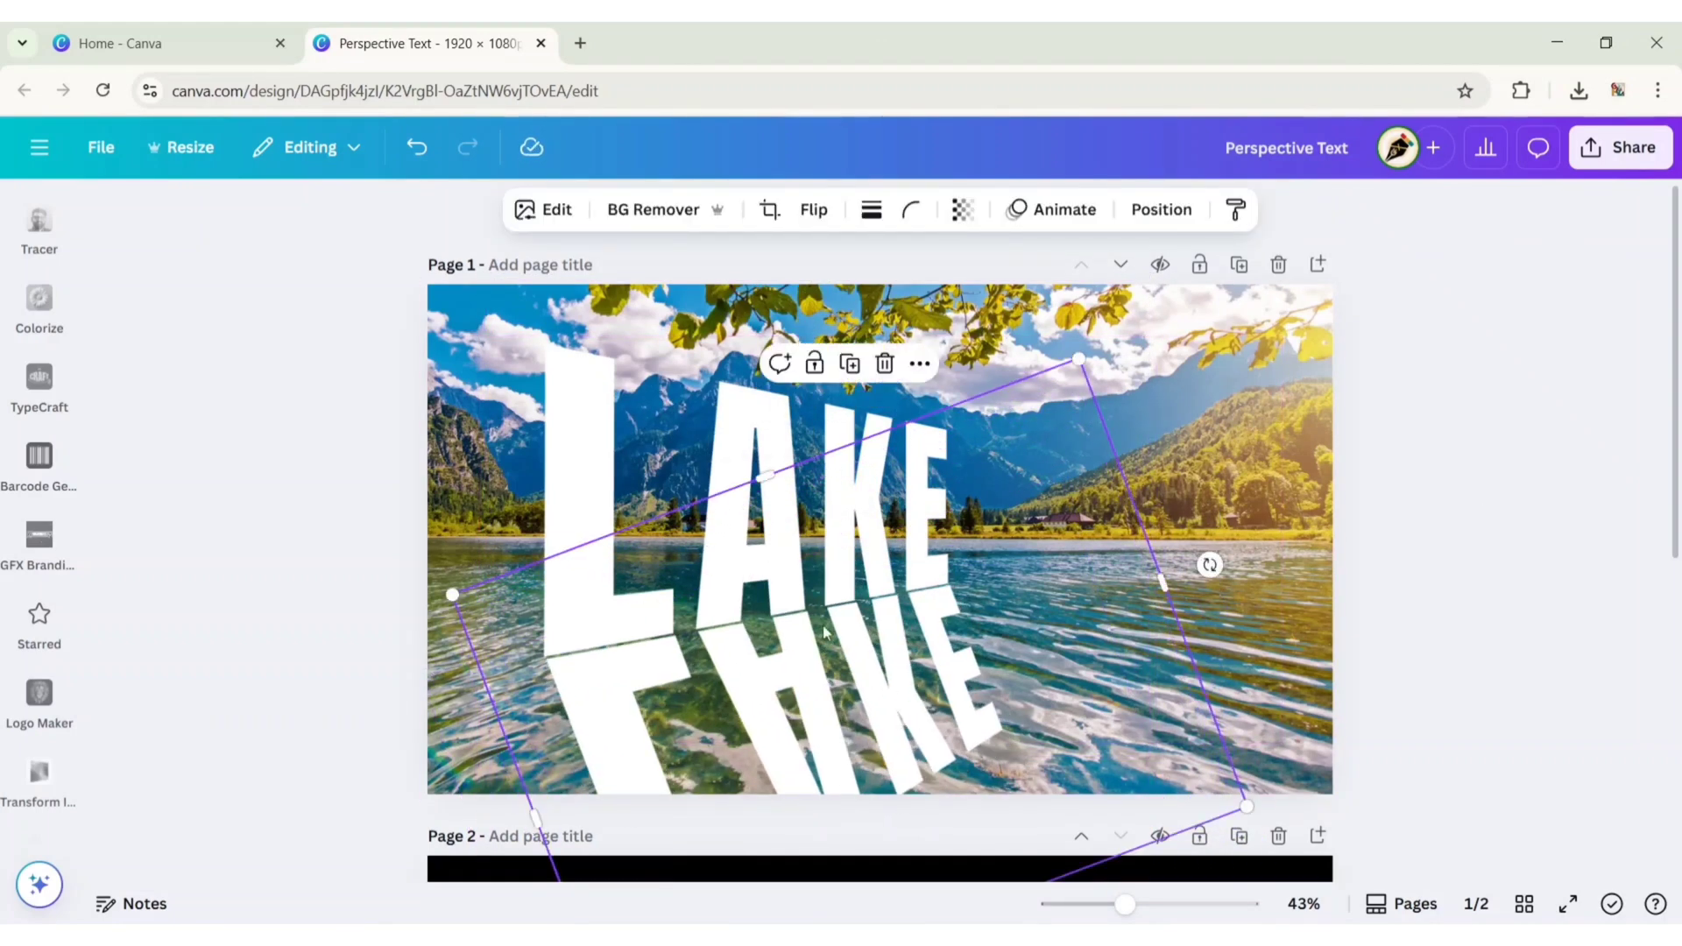
Apply the Flow effect from the Liquify app to the flipped LAKE reflection.
click(538, 214)
scroll(420, 613, down, 5)
click(424, 688)
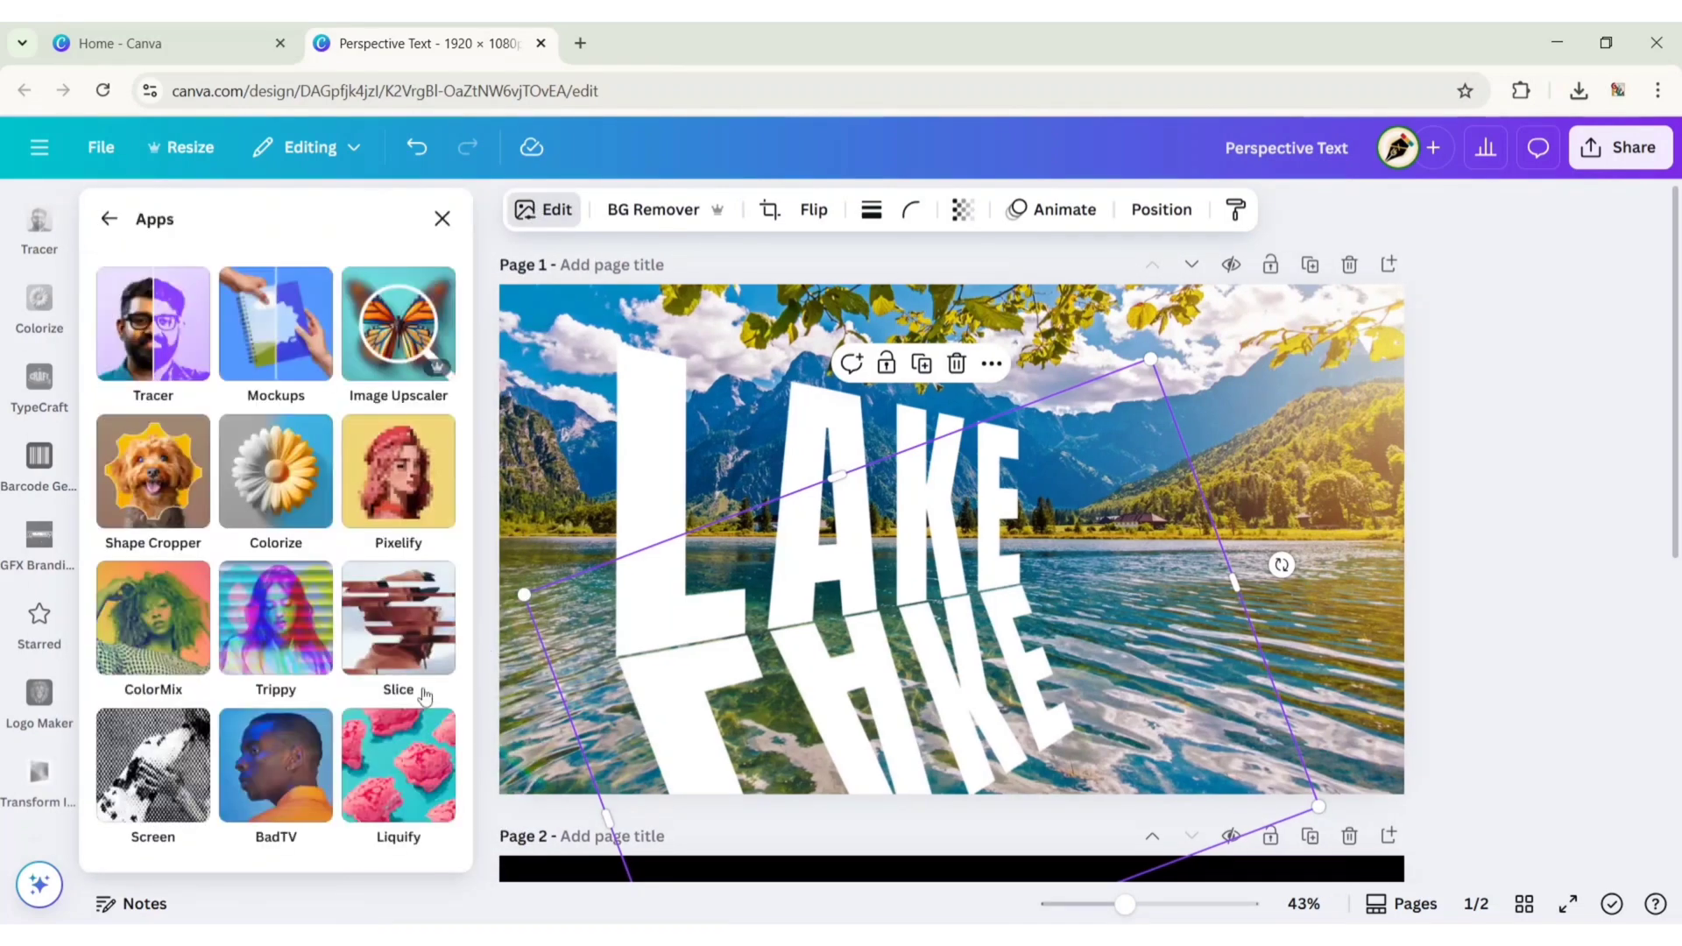
click(388, 778)
click(389, 472)
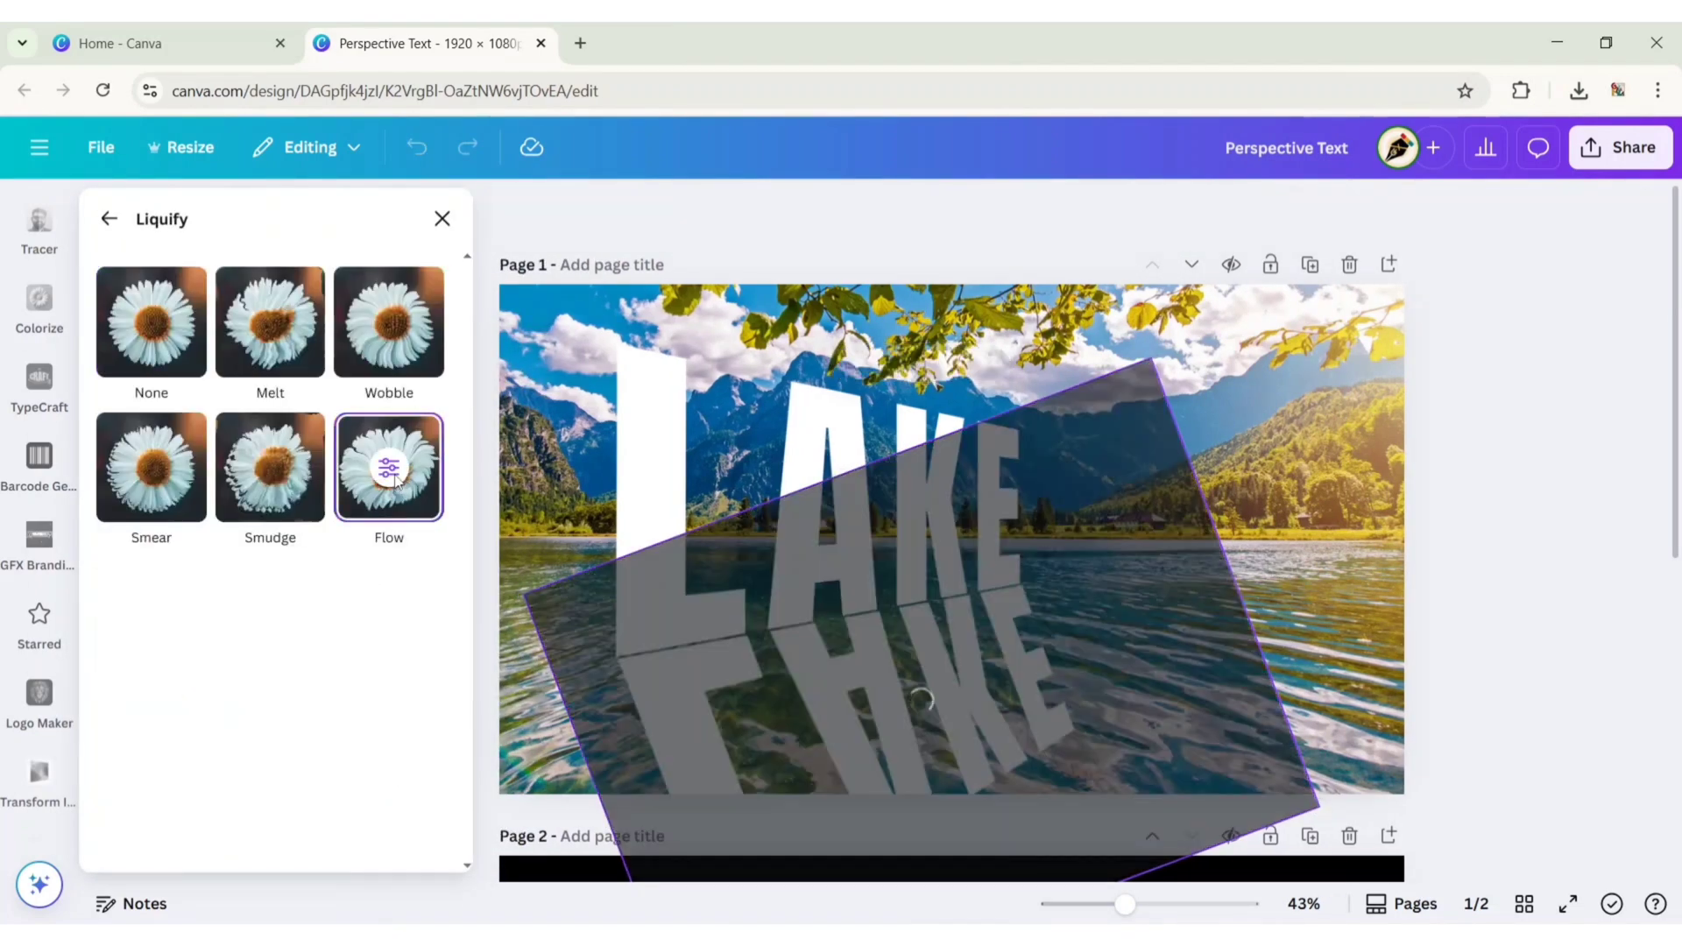
Set the Flow effect's melt amount to 0.2, melt scale to 0.5, wobble amount to 0 and wobble scale to 0.1, and save it.
drag(298, 650, 175, 651)
drag(156, 727, 218, 730)
scroll(368, 614, down, 4)
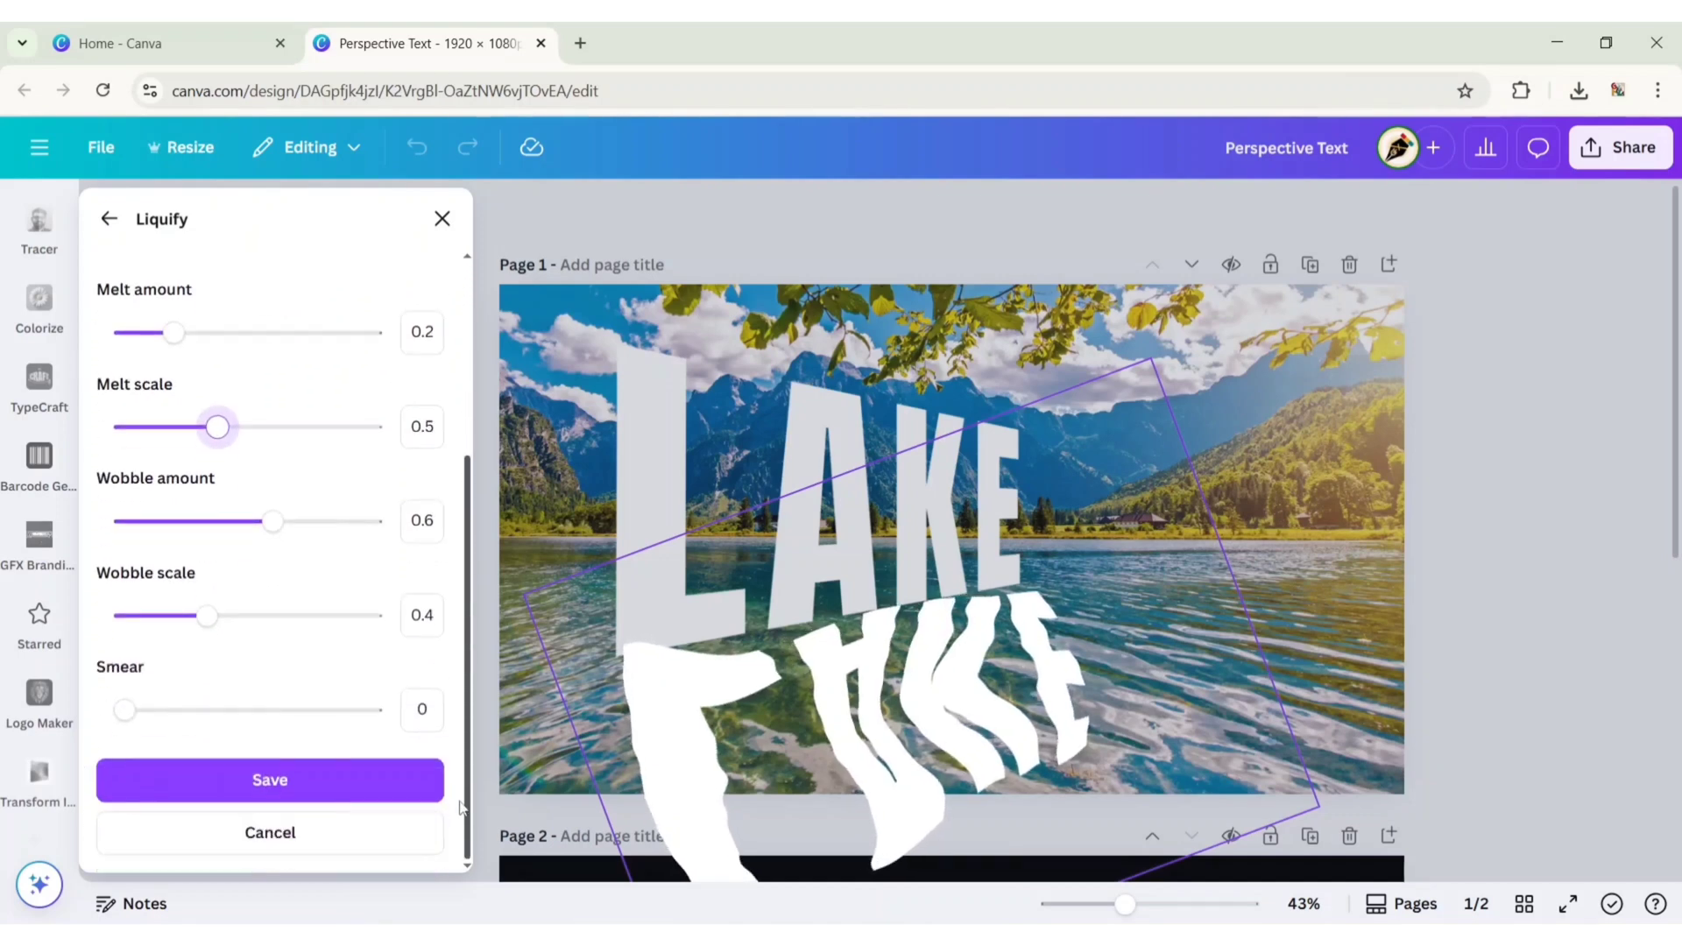
drag(274, 521, 126, 521)
drag(203, 612, 125, 615)
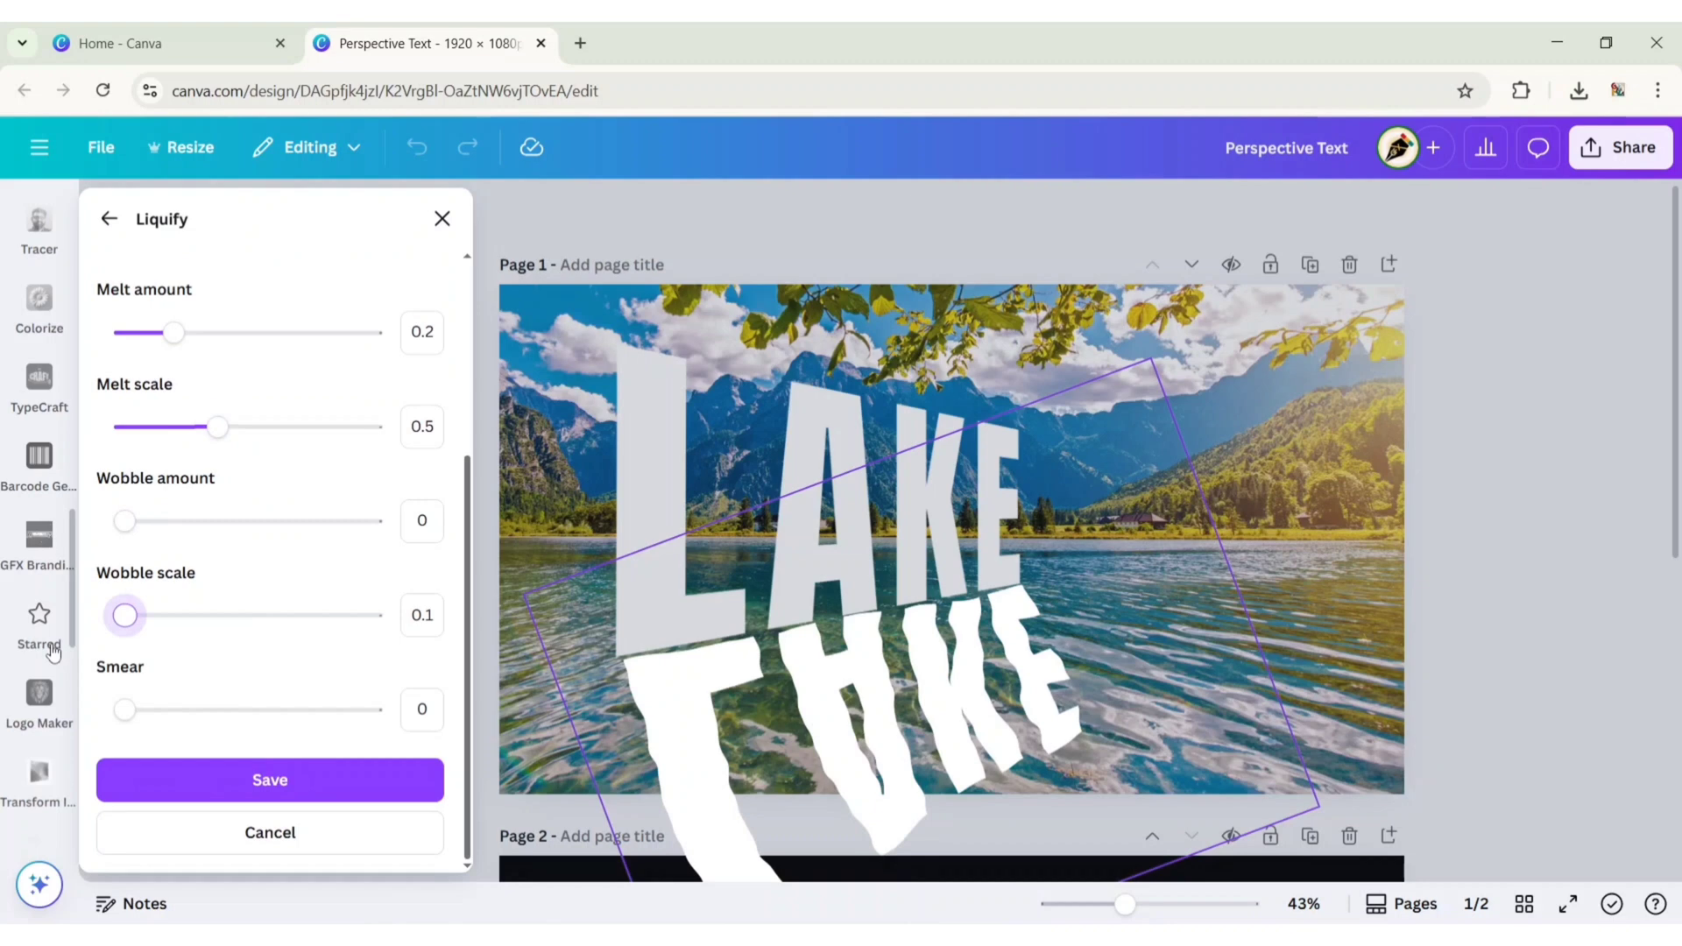
click(262, 781)
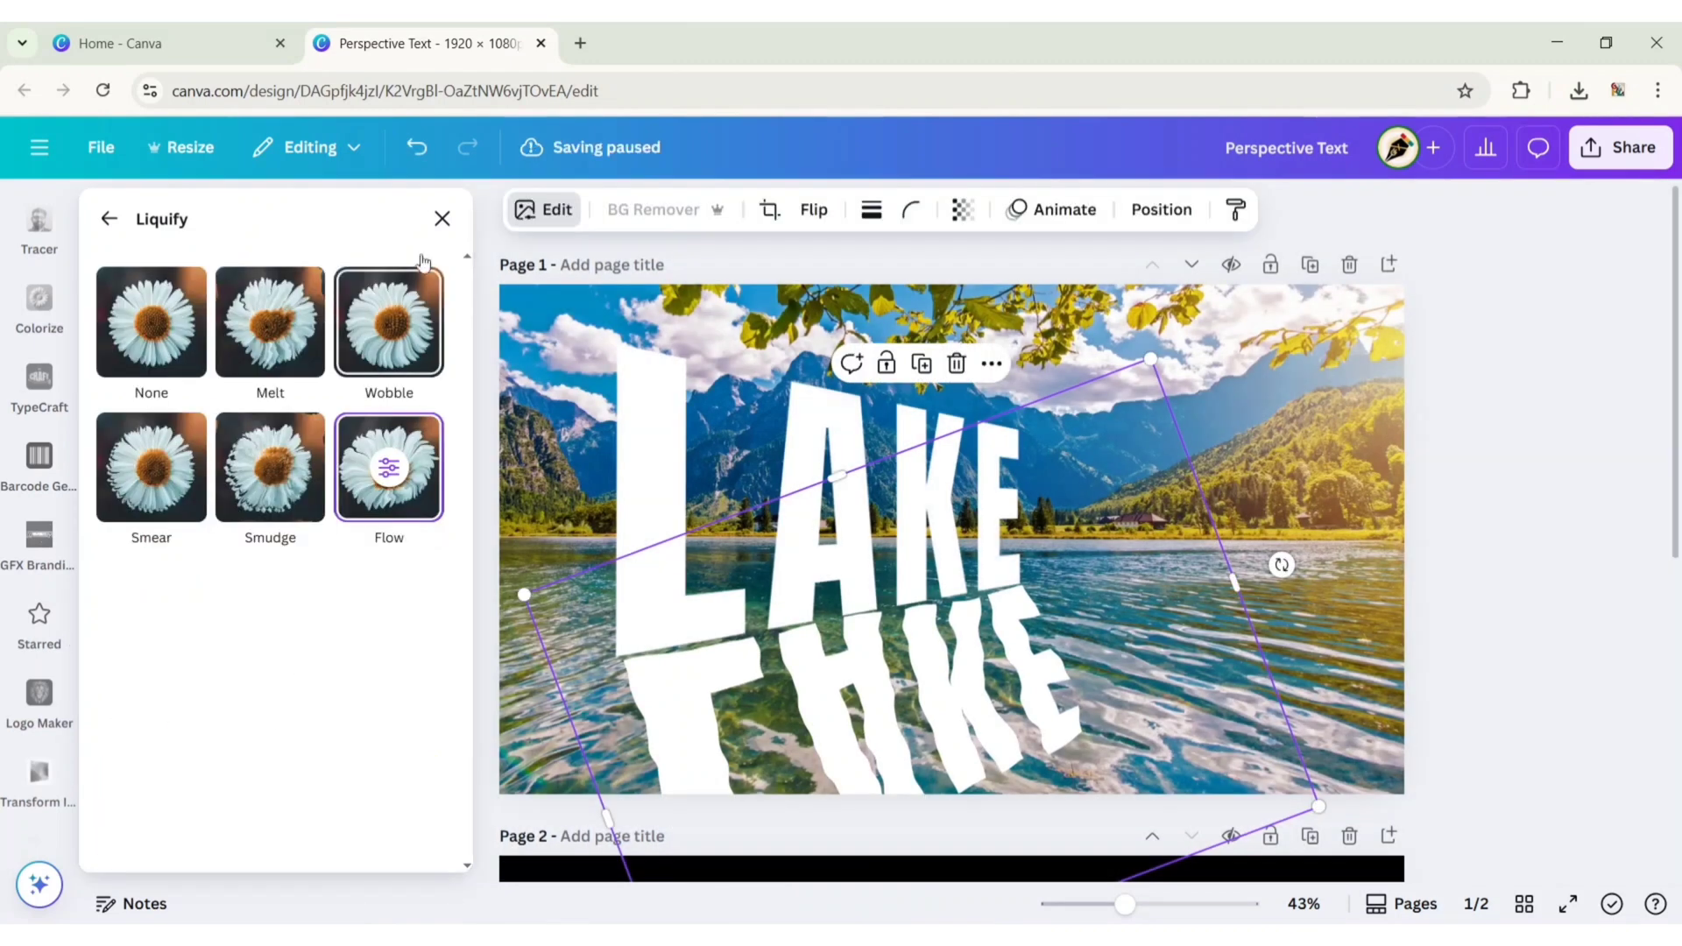
click(435, 223)
Set the reflection's transparency to 70 and nudge it slightly left to line up with the letters' base.
click(964, 211)
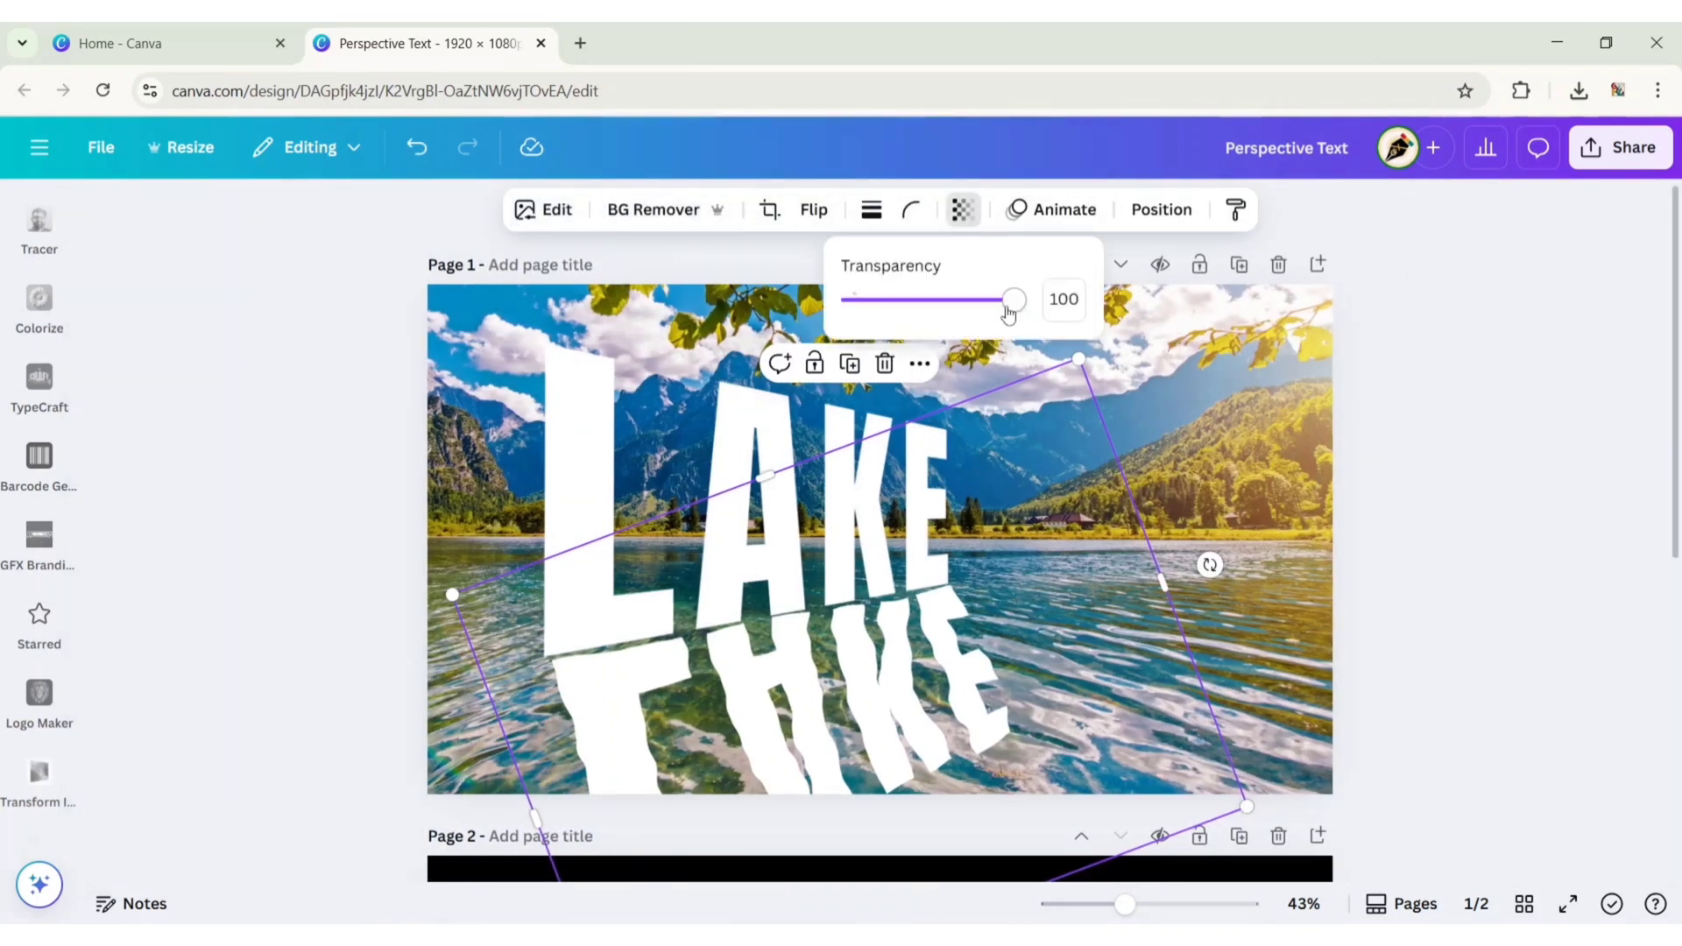
drag(1012, 313, 969, 327)
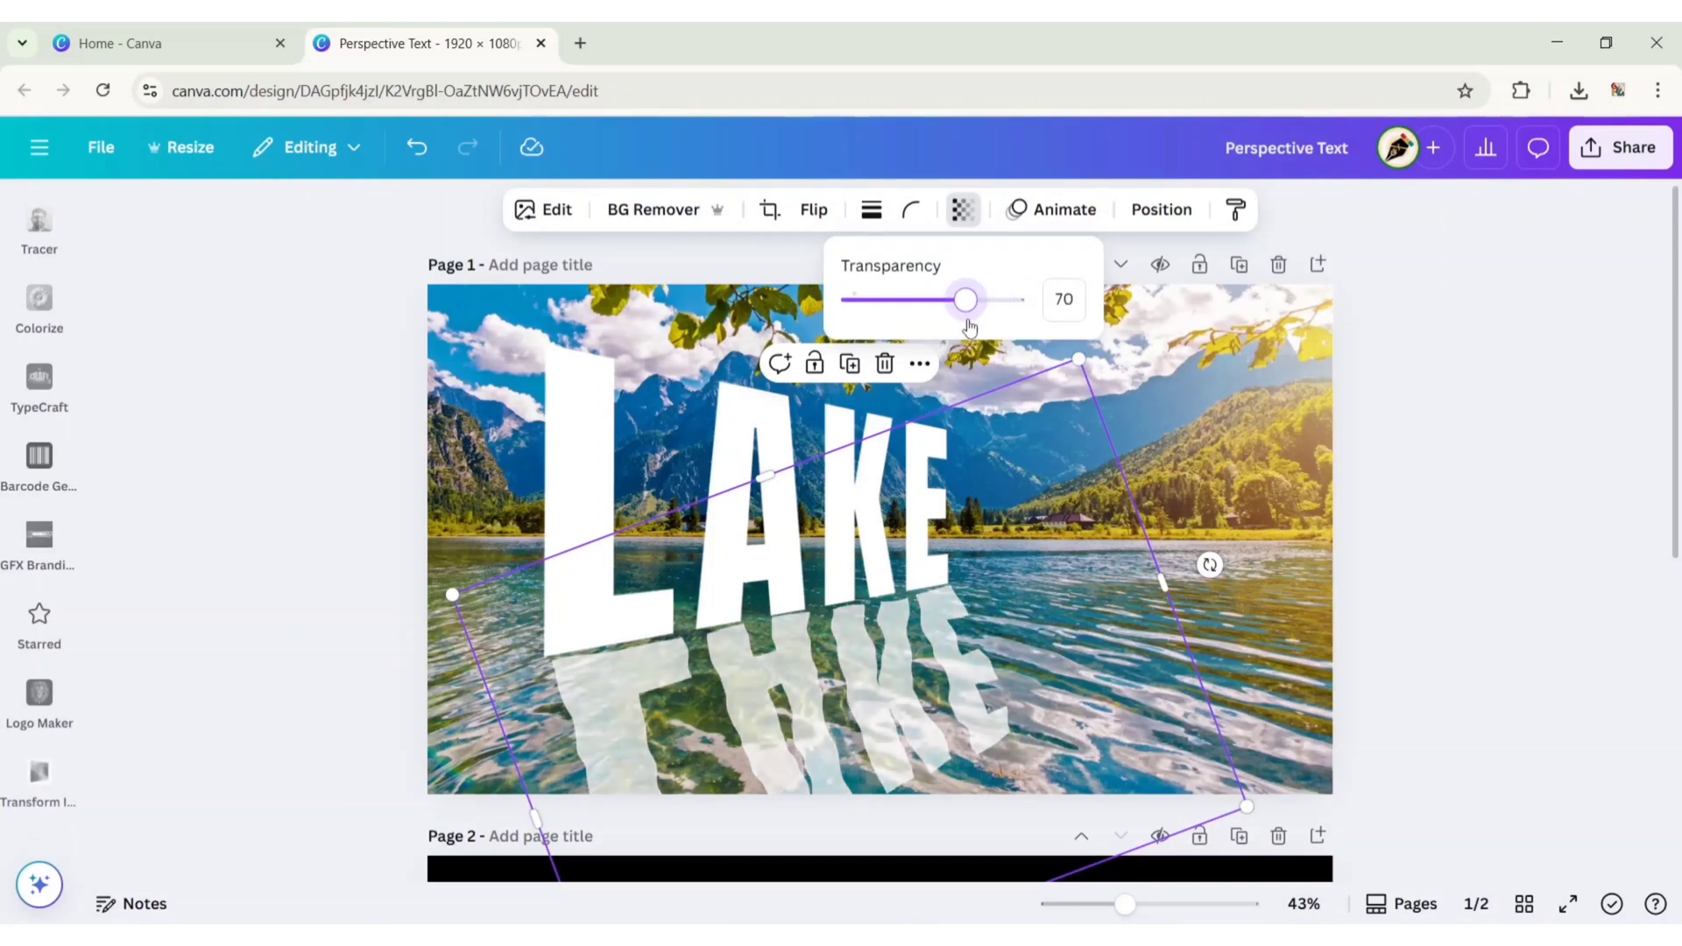
click(1515, 427)
click(1520, 424)
click(1056, 667)
key(Left)
key(Left)
key(Left)
key(Left)
key(Left)
key(Left)
key(Left)
key(Left)
key(Left)
key(Left)
key(Left)
key(Left)
key(Left)
key(Left)
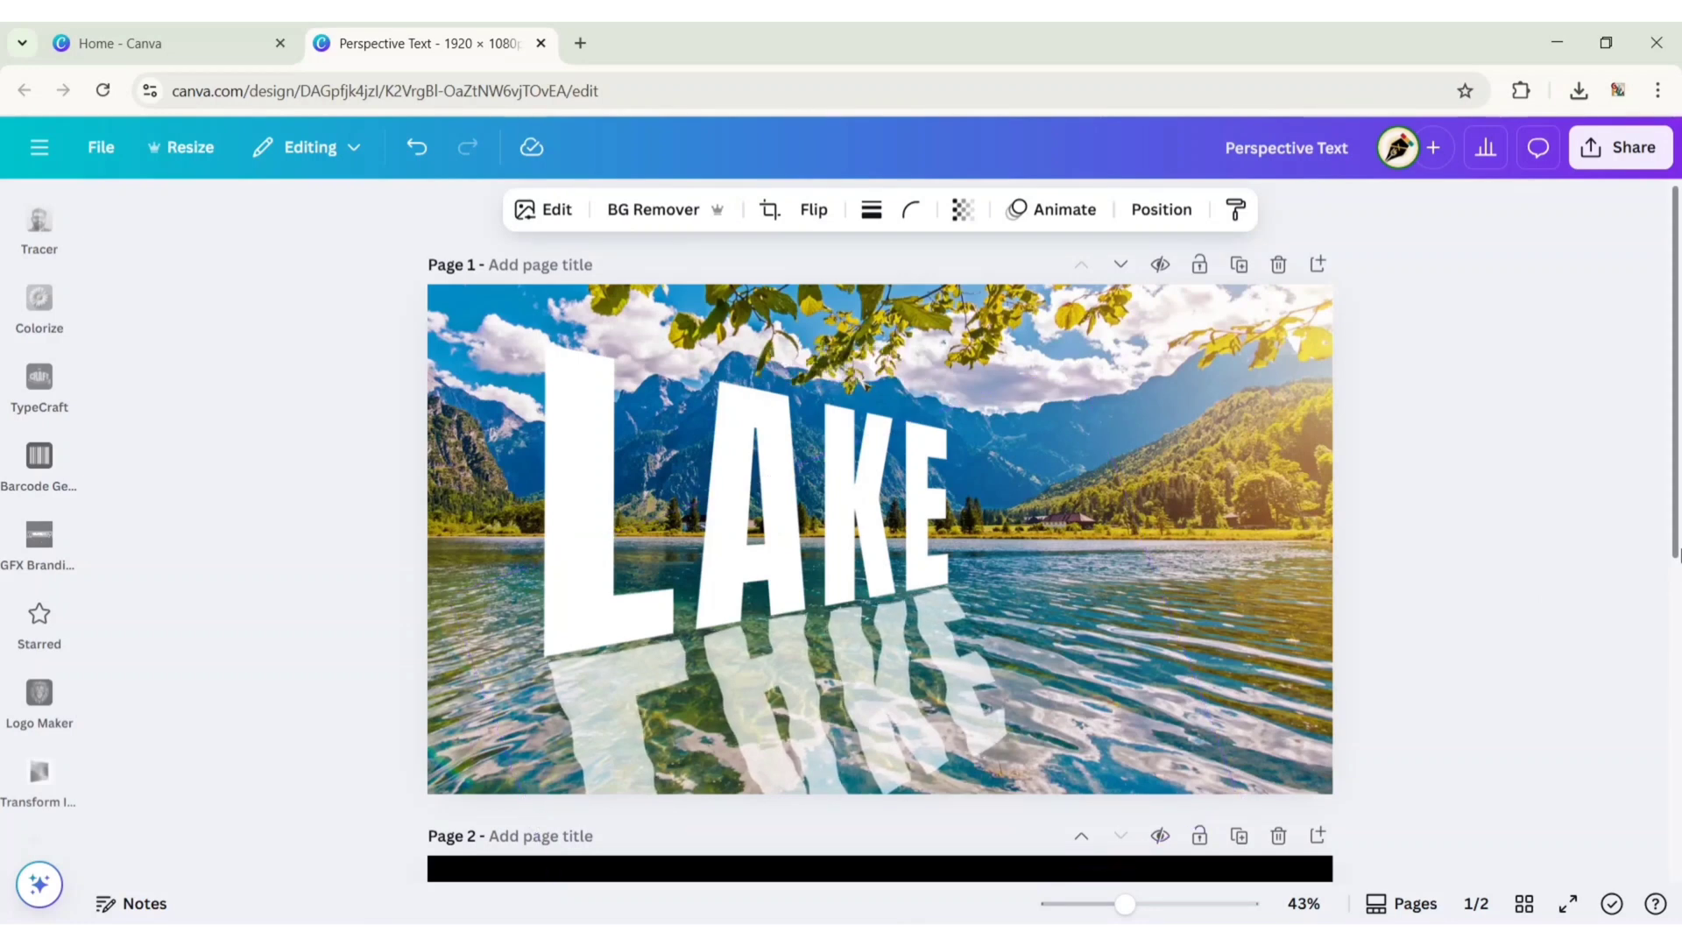
click(348, 600)
Search the elements for "shadow" and add the first soft black shadow graphic to page 1.
scroll(40, 486, up, 10)
mouse_move(44, 309)
click(400, 228)
text(shadow)
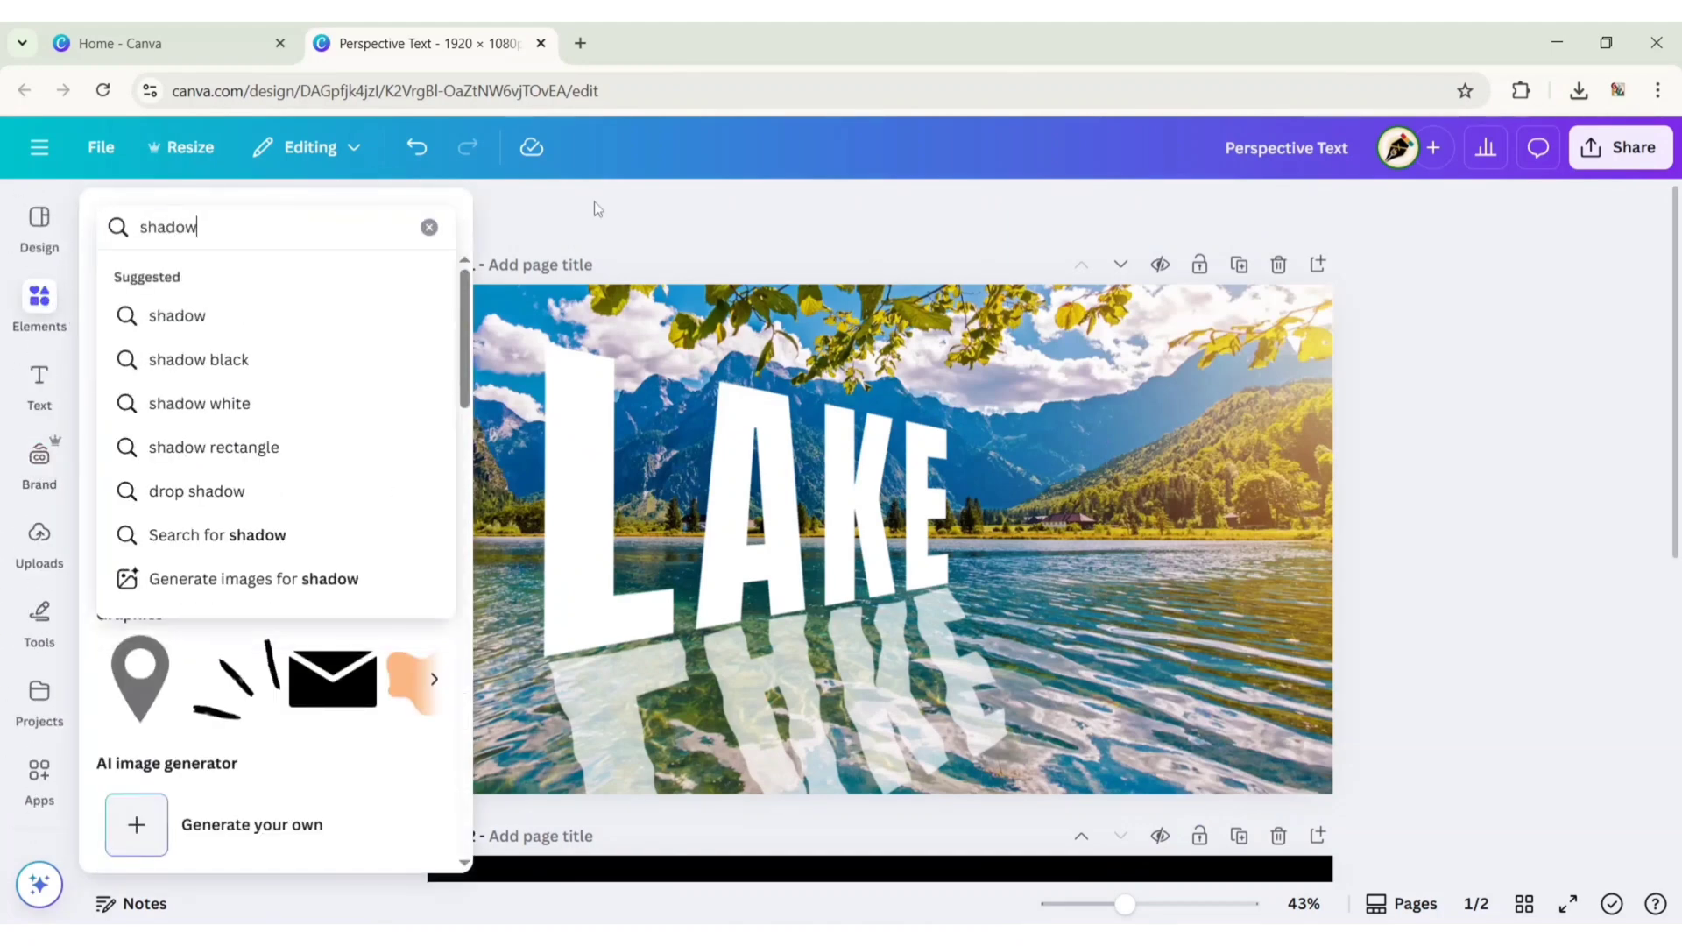
key(Return)
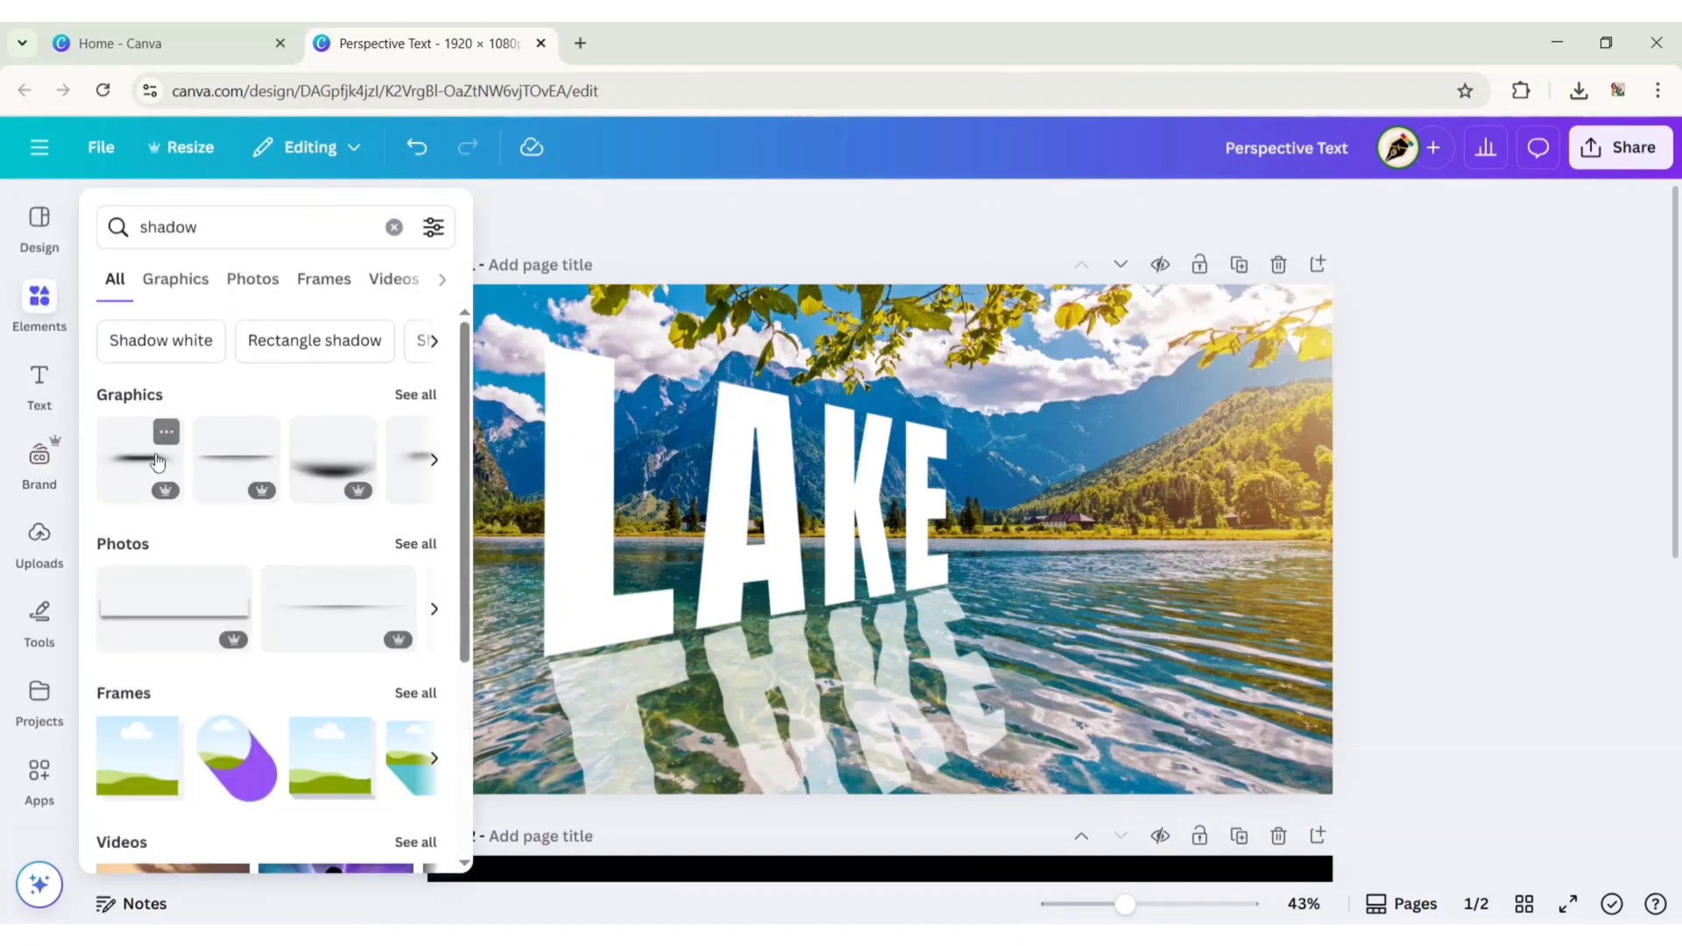
click(151, 465)
click(723, 248)
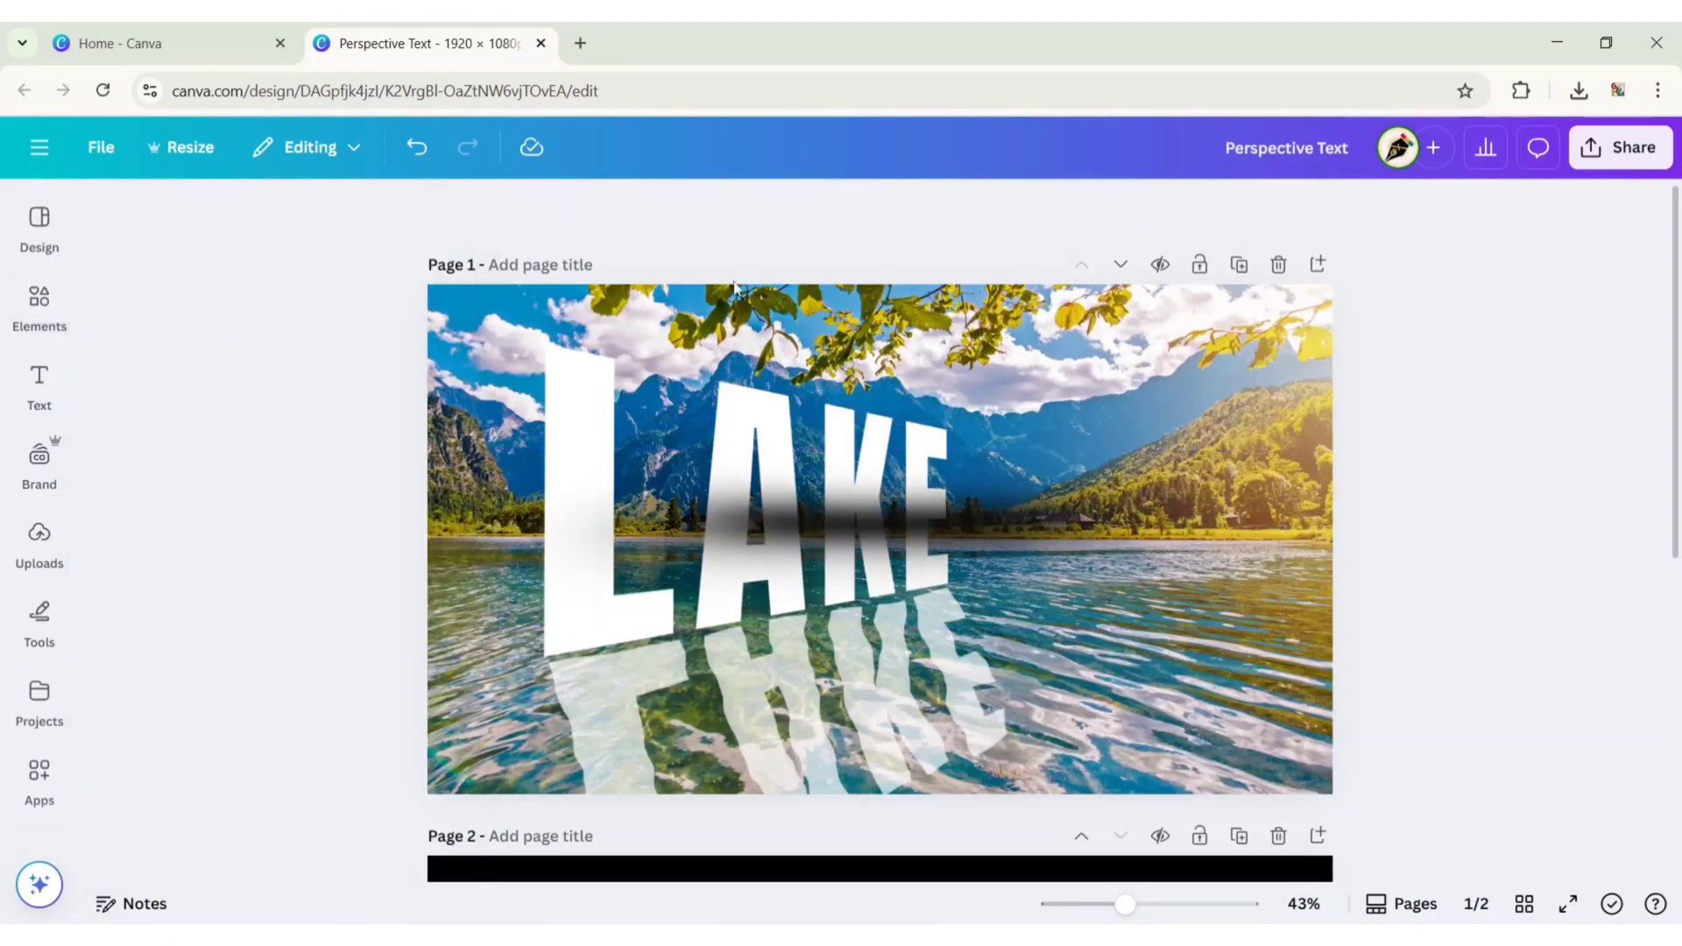
Enlarge the shadow to about 2295 × 505 px, rotate it to -9° and place it along the base of the LAKE letters.
click(829, 531)
drag(829, 531, 587, 646)
drag(1042, 742, 1293, 798)
drag(841, 659, 517, 479)
drag(970, 618, 1107, 650)
drag(500, 491, 709, 636)
drag(720, 844, 746, 841)
drag(745, 648, 799, 637)
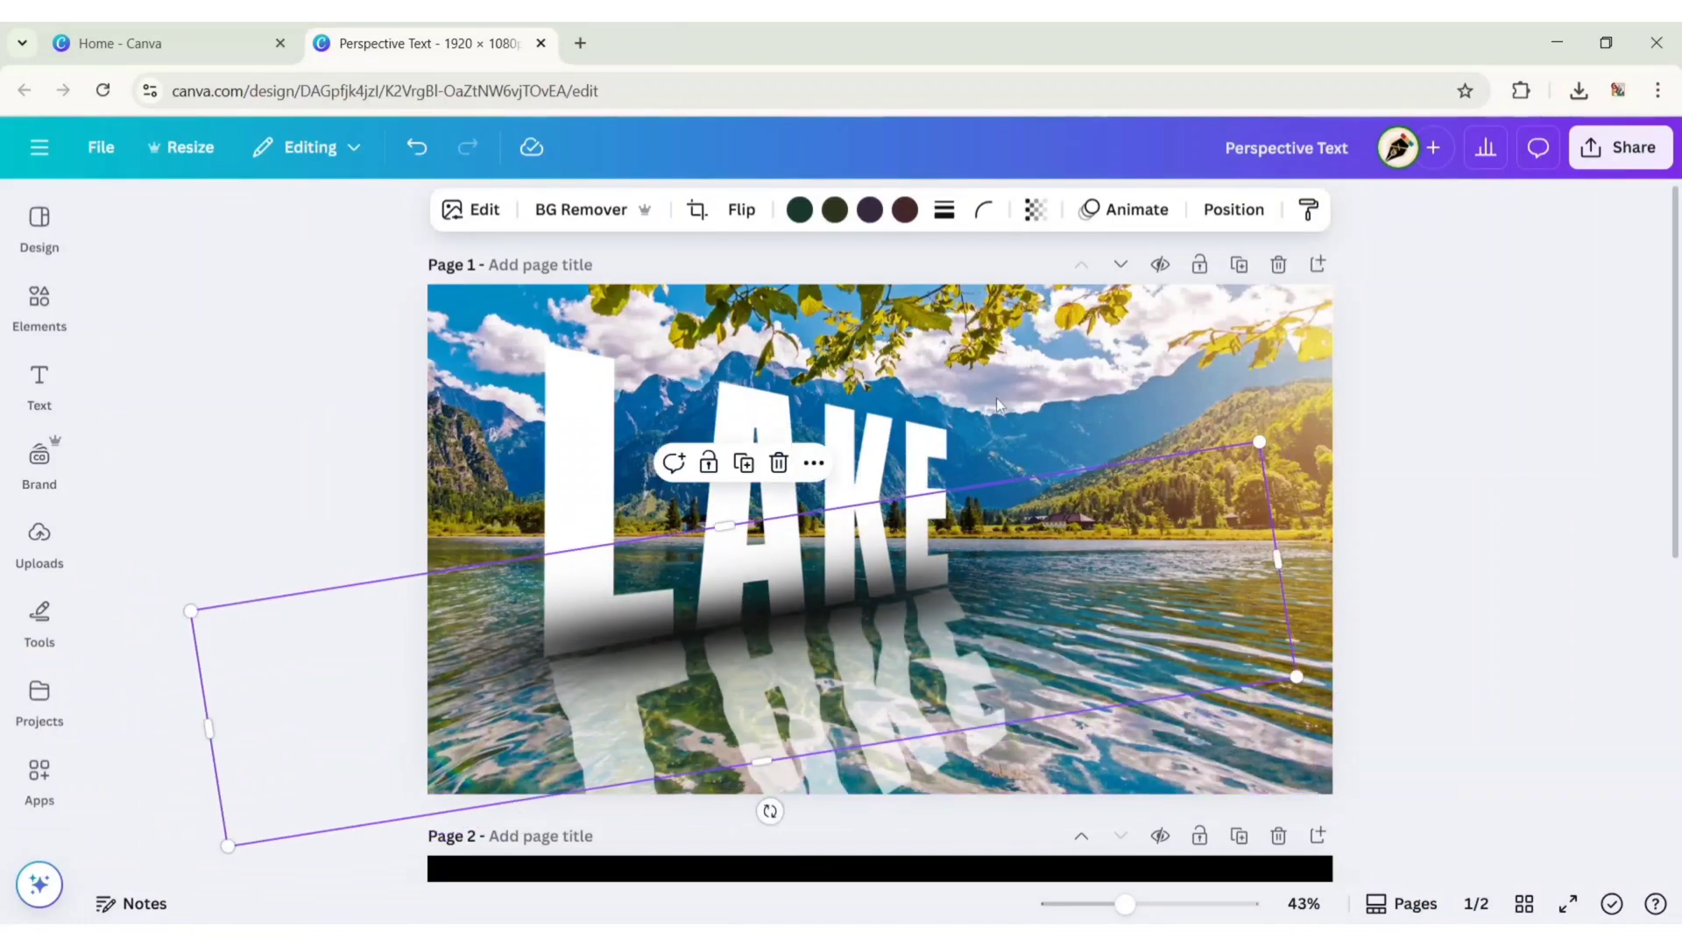
Make the shadow more transparent and move the upright LAKE layer above it to the top of the layer stack.
click(1036, 211)
drag(1086, 321, 1000, 321)
click(1234, 210)
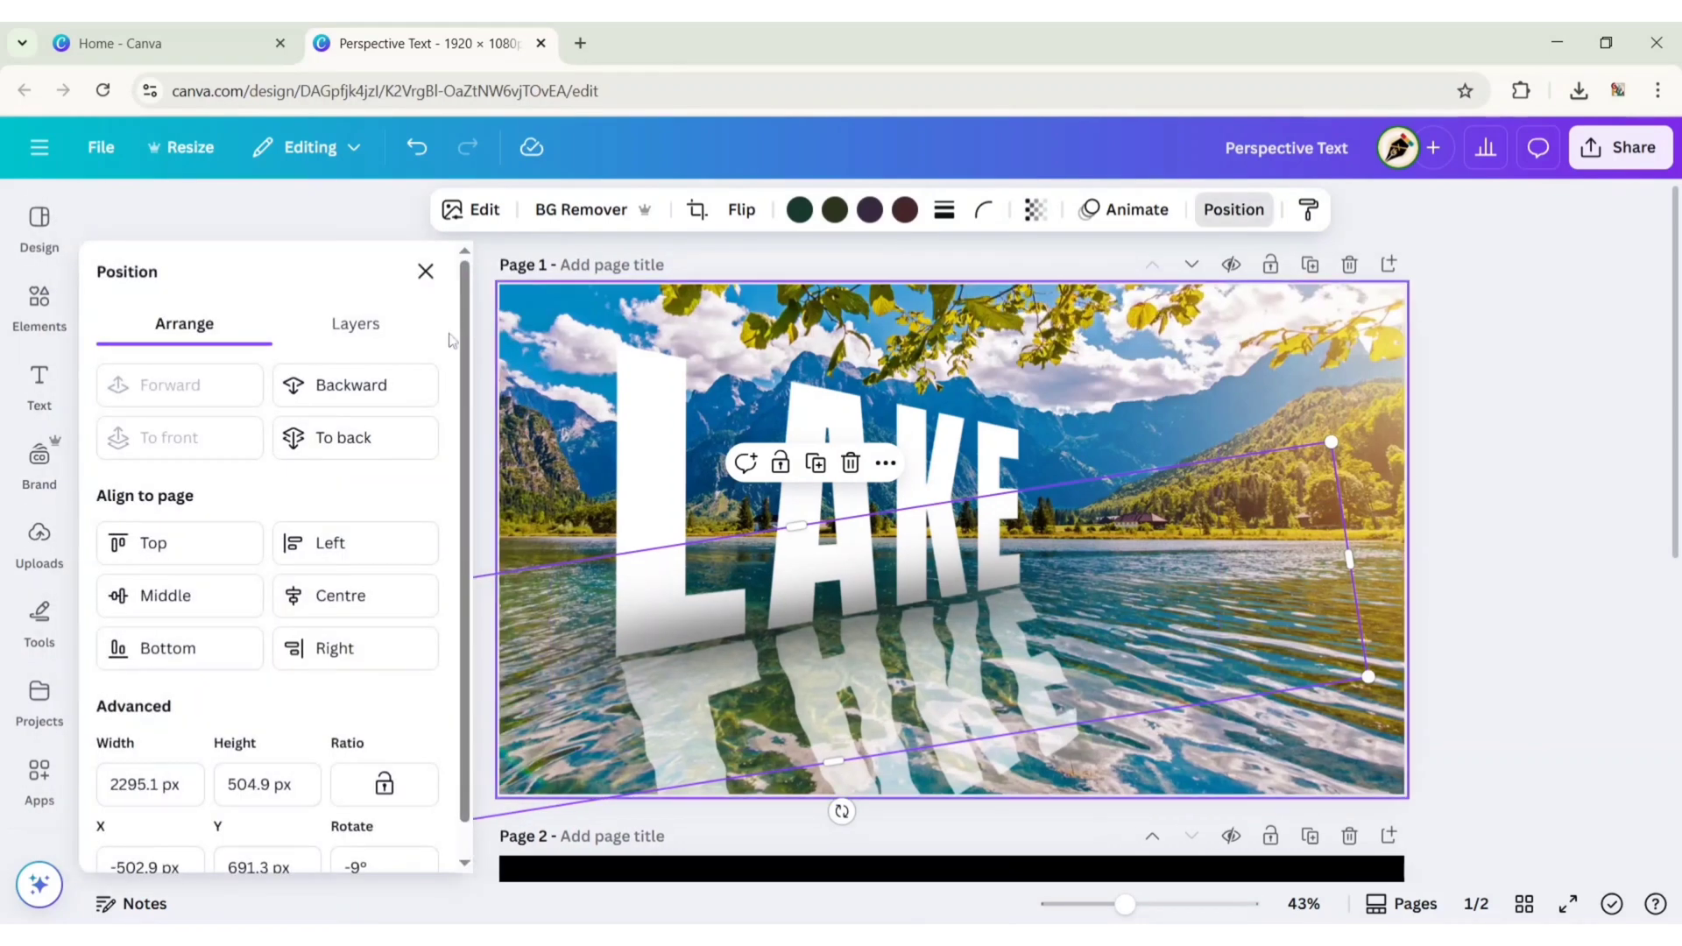
click(390, 333)
drag(311, 586, 284, 403)
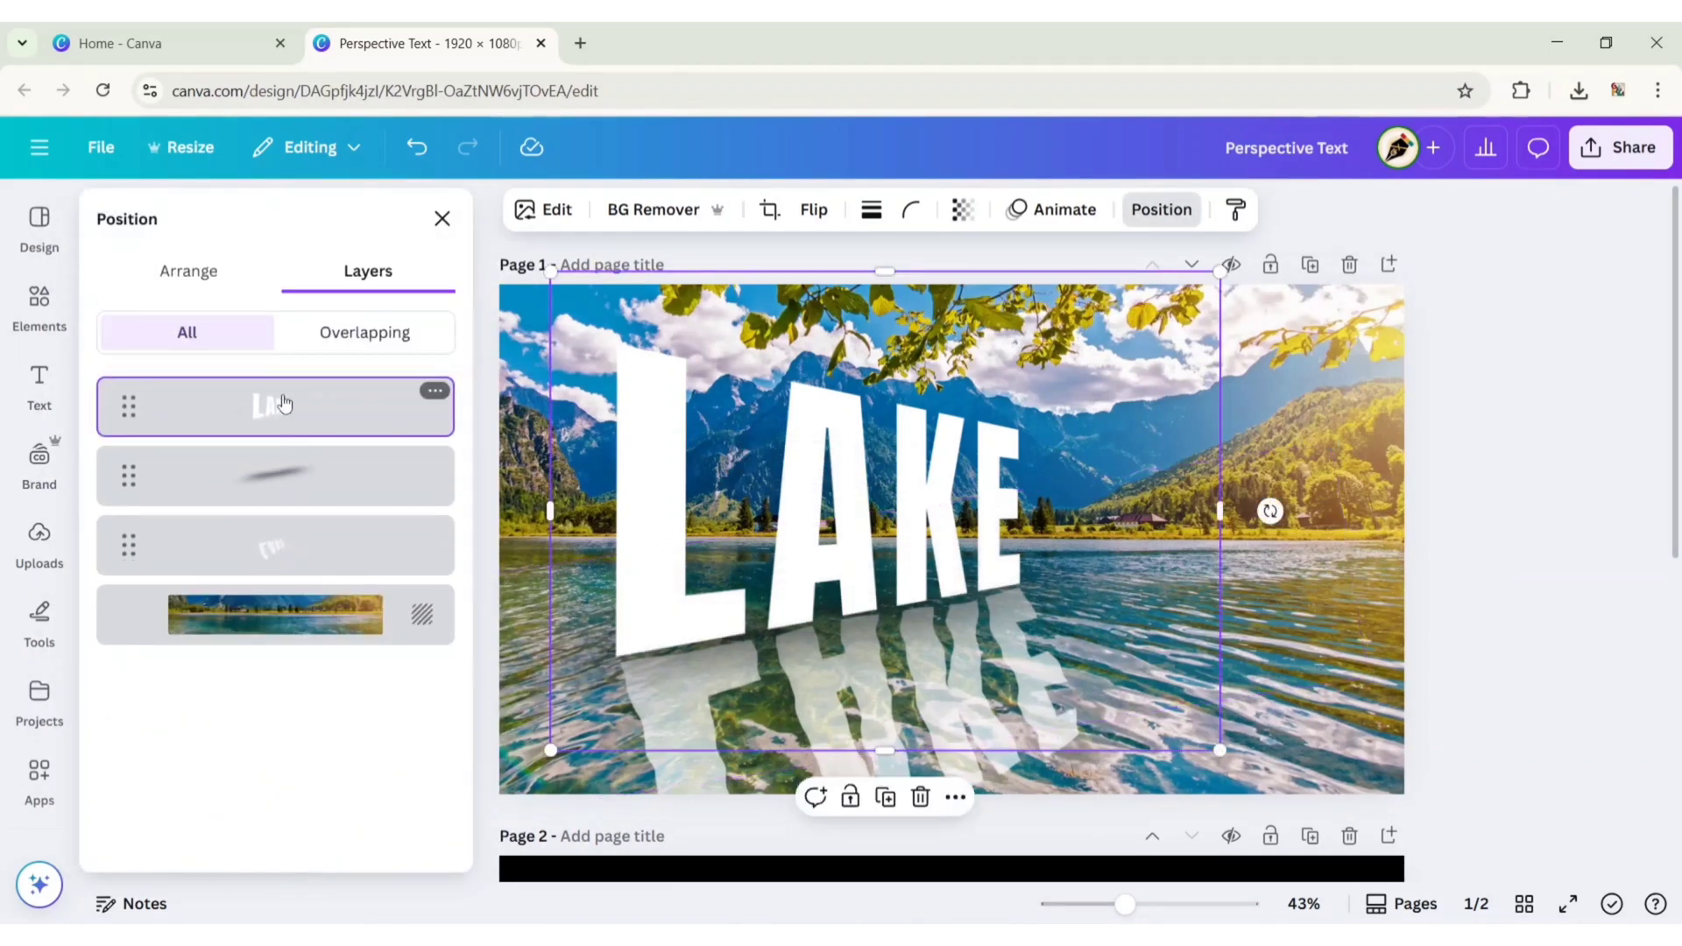
click(441, 218)
click(1524, 509)
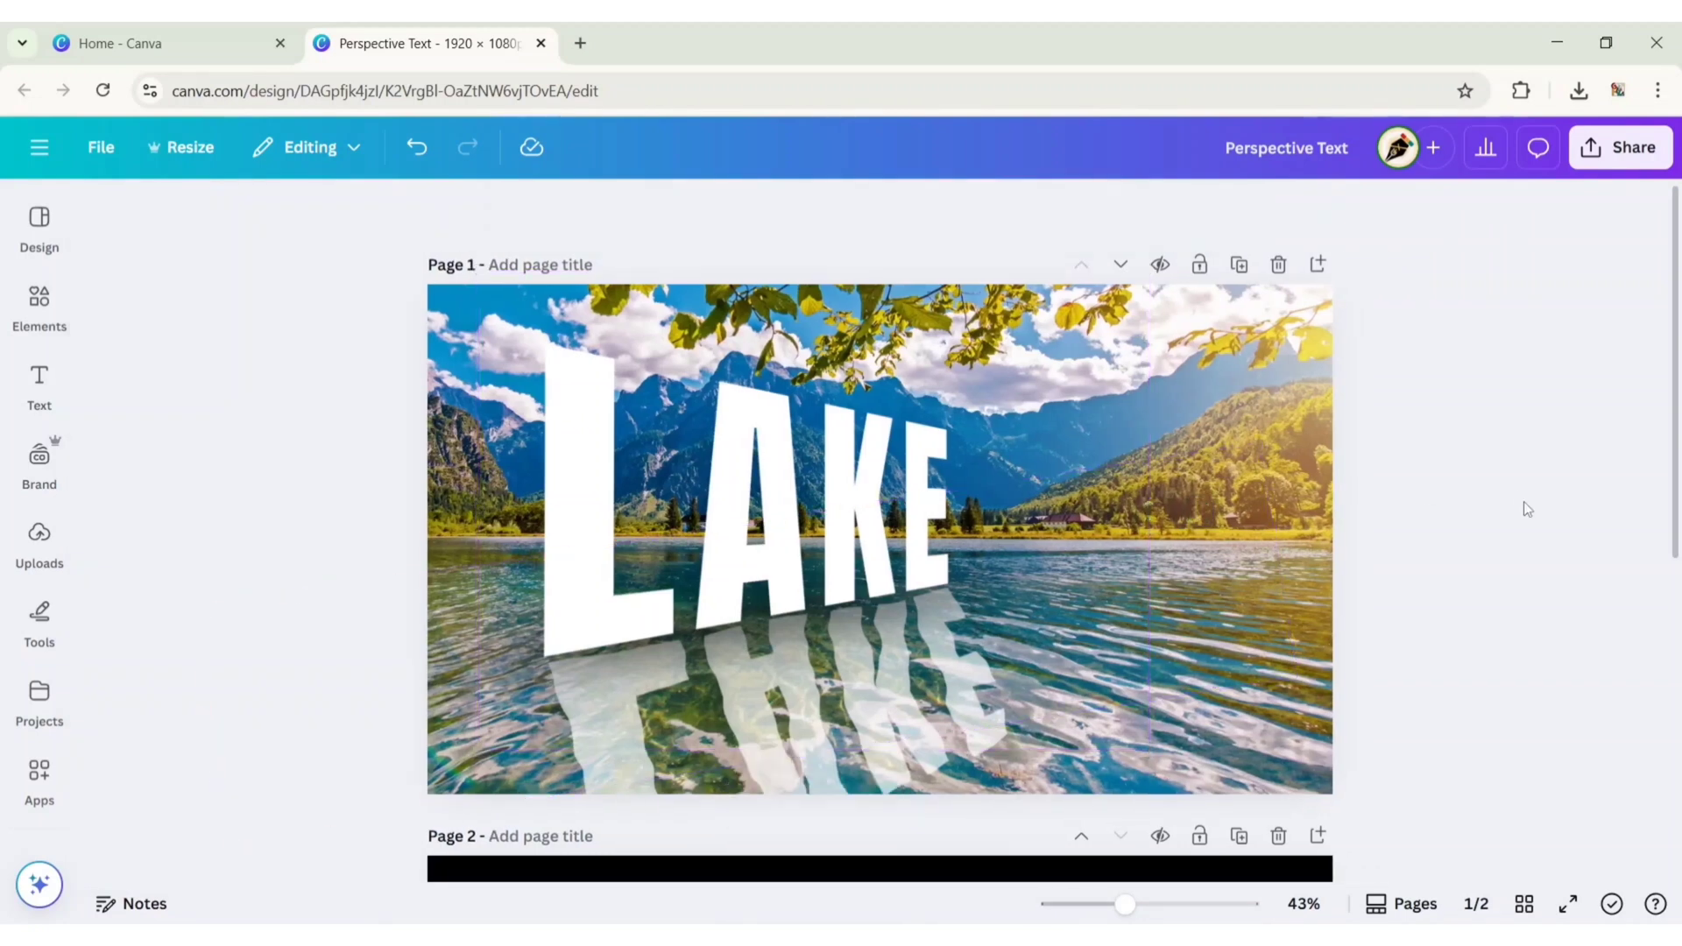